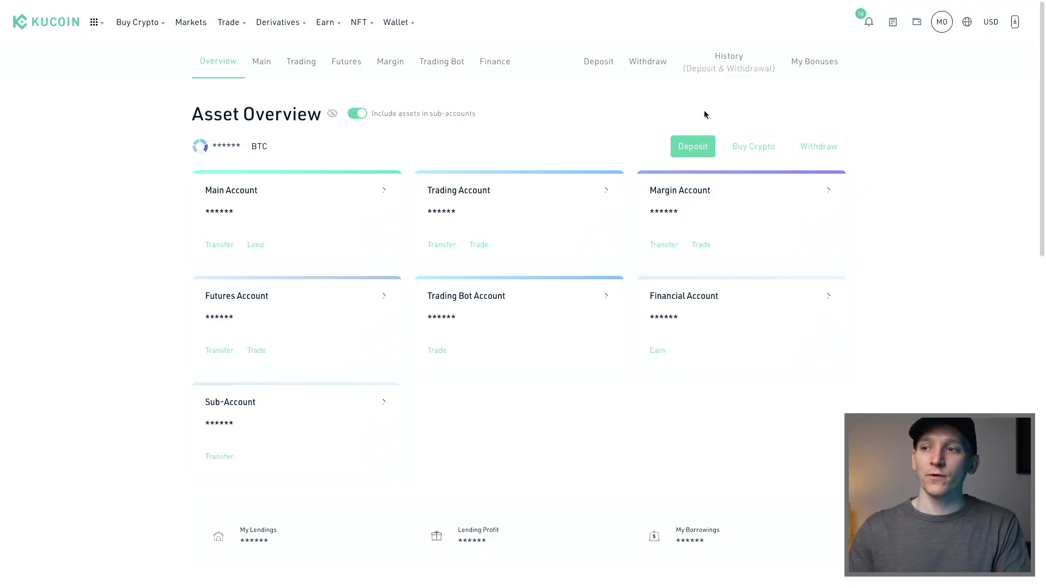
# Fill in a transfer of 100 USDT from the Main Account to the Trading Account, then close it without confirming.
pyautogui.moveTo(917, 22)
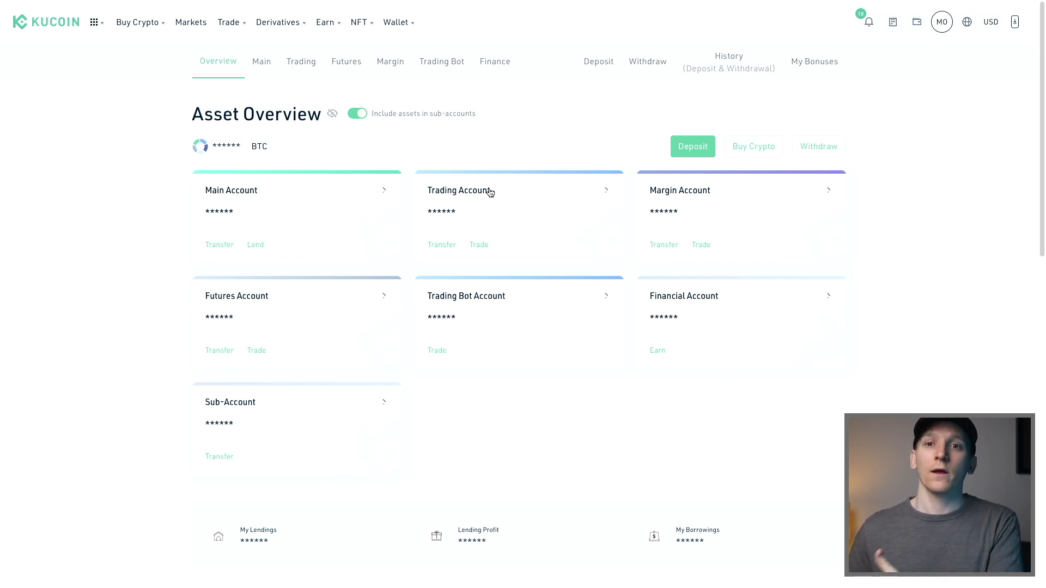
pyautogui.click(442, 245)
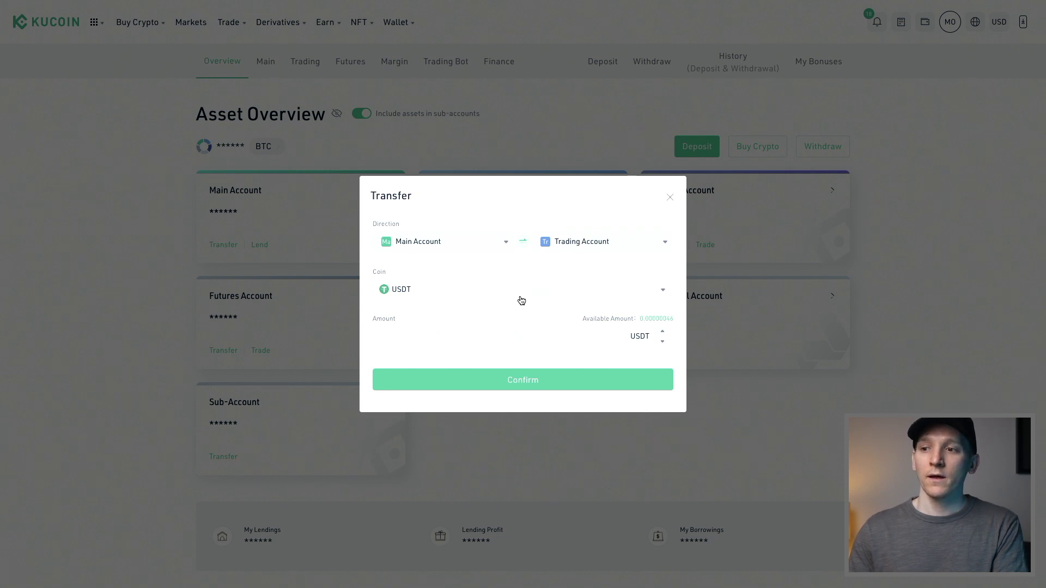
pyautogui.click(414, 284)
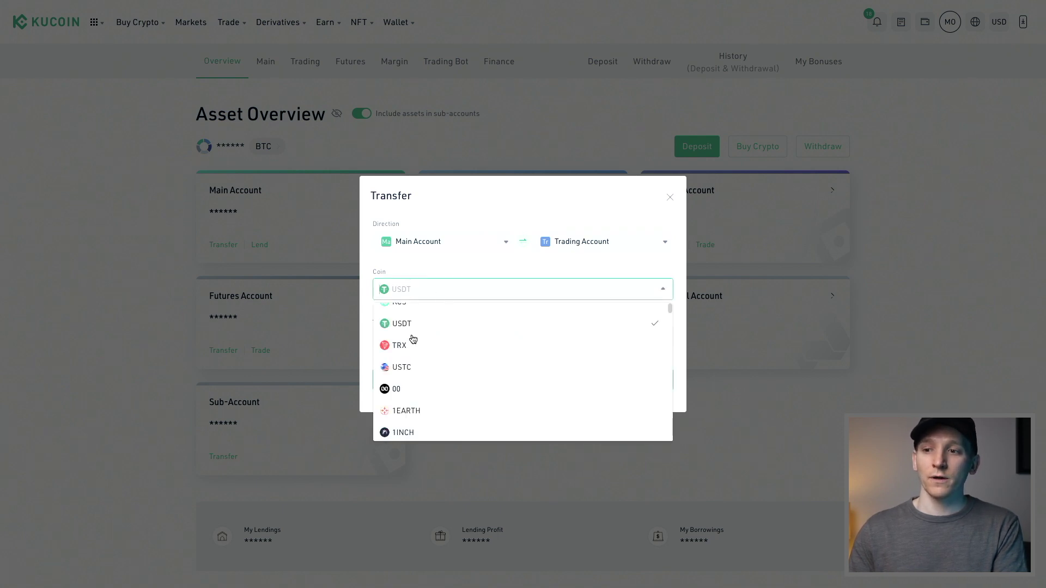
pyautogui.click(430, 270)
pyautogui.write('100')
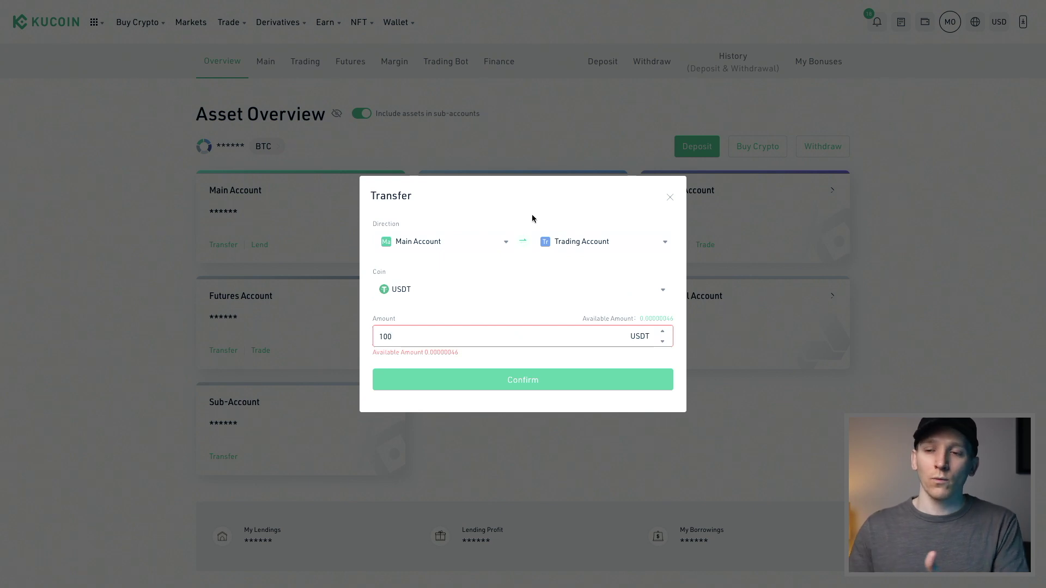
pyautogui.click(672, 197)
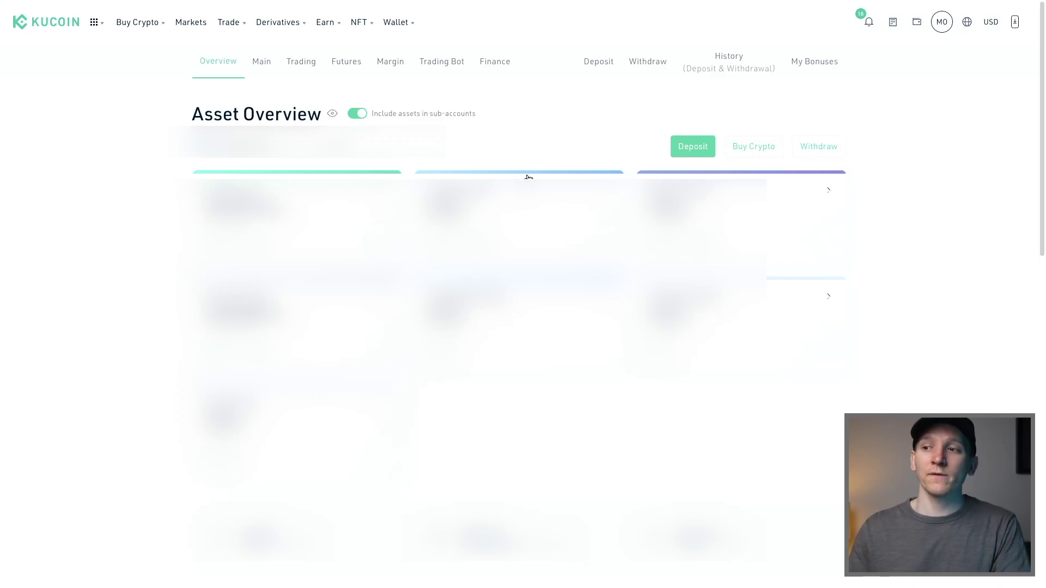
# Open the fiat deposit page and choose Brazilian Real (BRL) as the deposit currency.
pyautogui.click(692, 147)
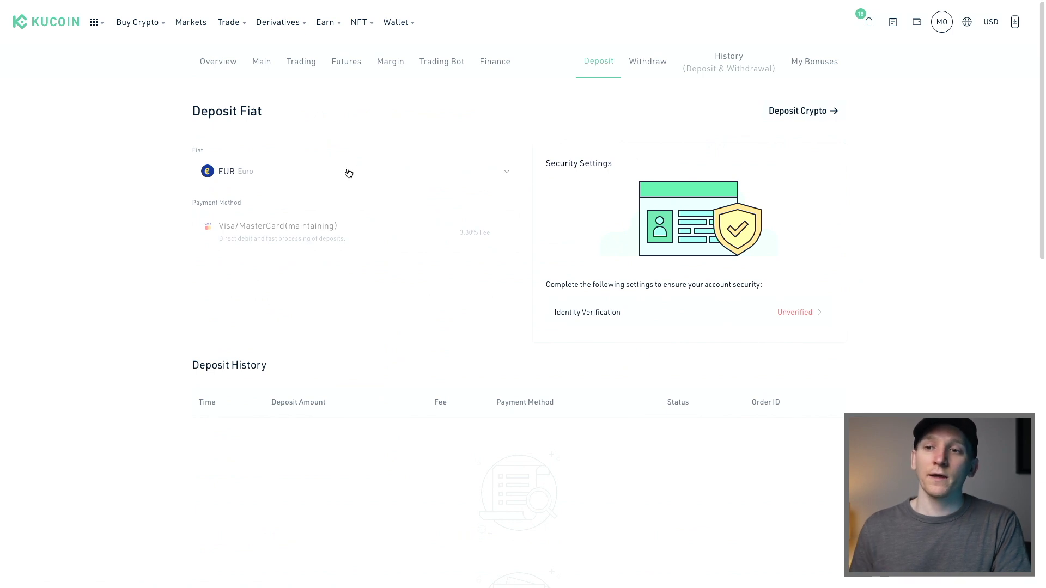
pyautogui.click(286, 172)
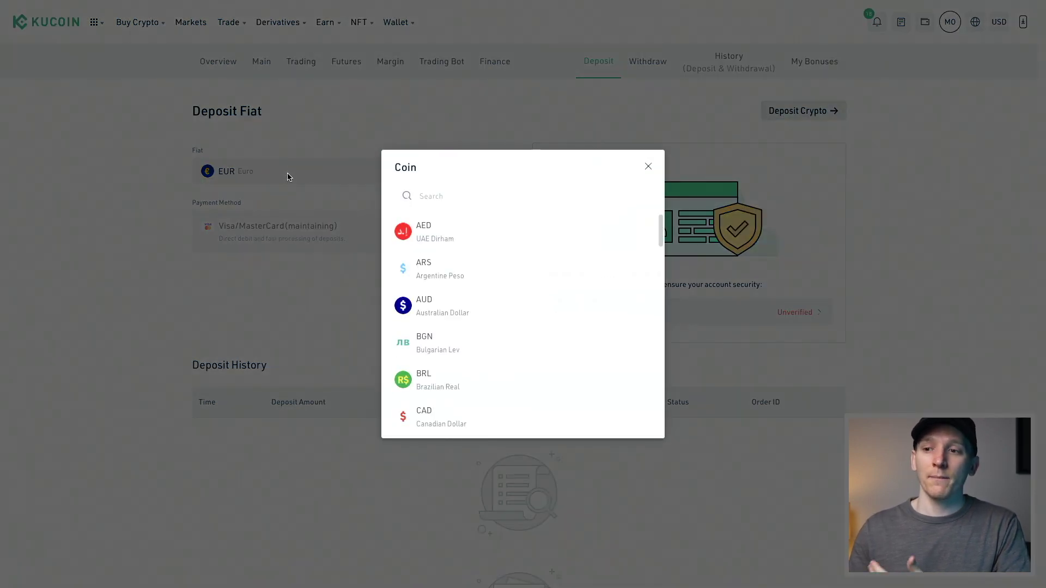
pyautogui.click(425, 382)
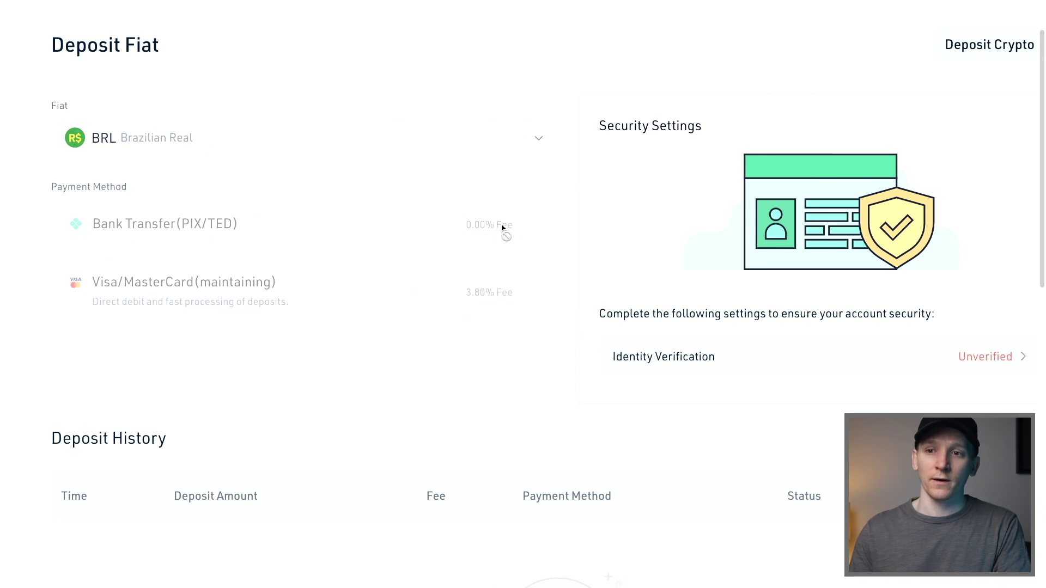
# Change the fiat deposit currency to US Dollar (USD).
pyautogui.click(386, 146)
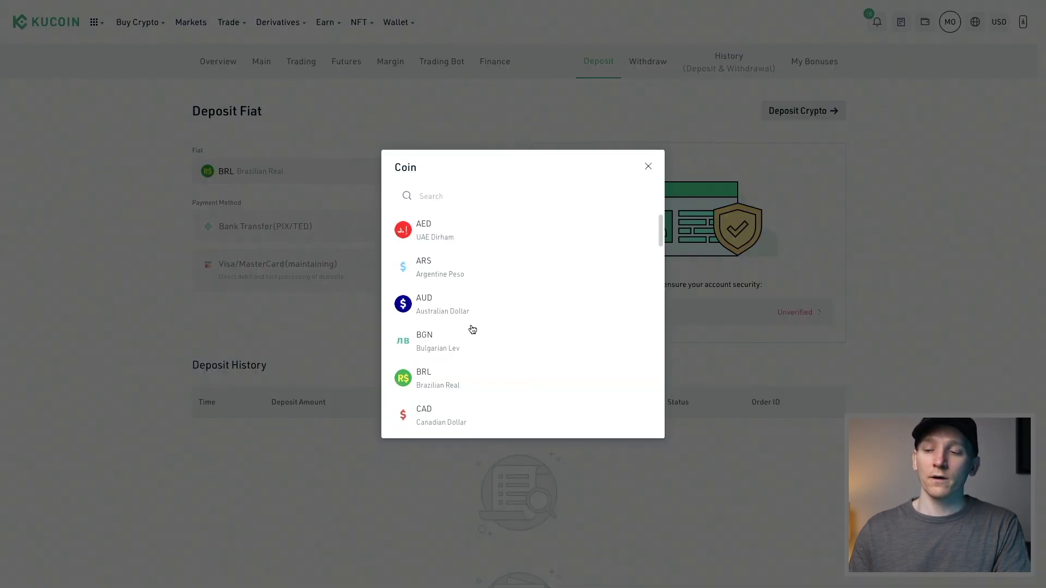
pyautogui.scroll(-10, 472, 330)
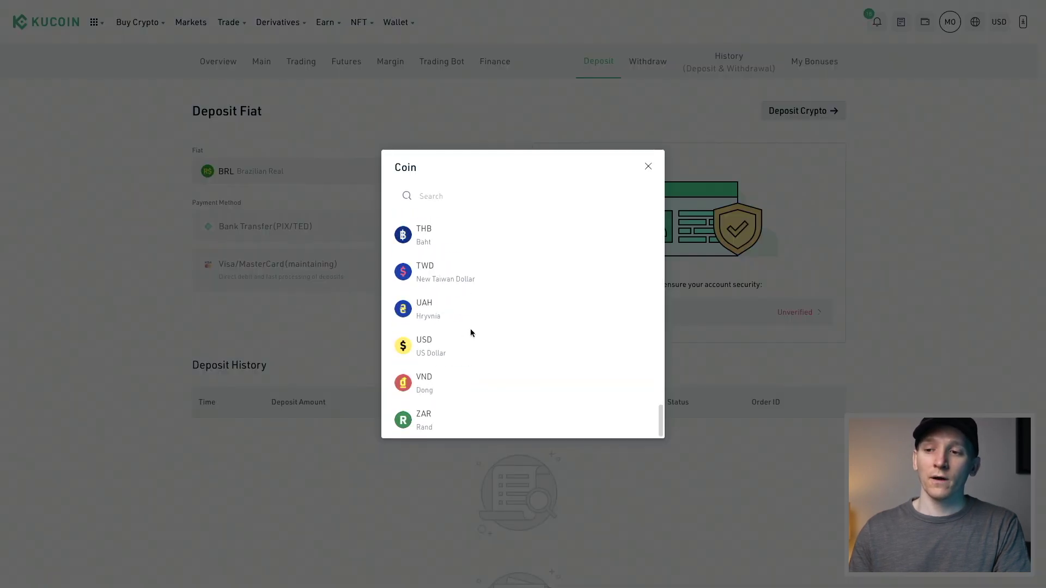
pyautogui.click(434, 351)
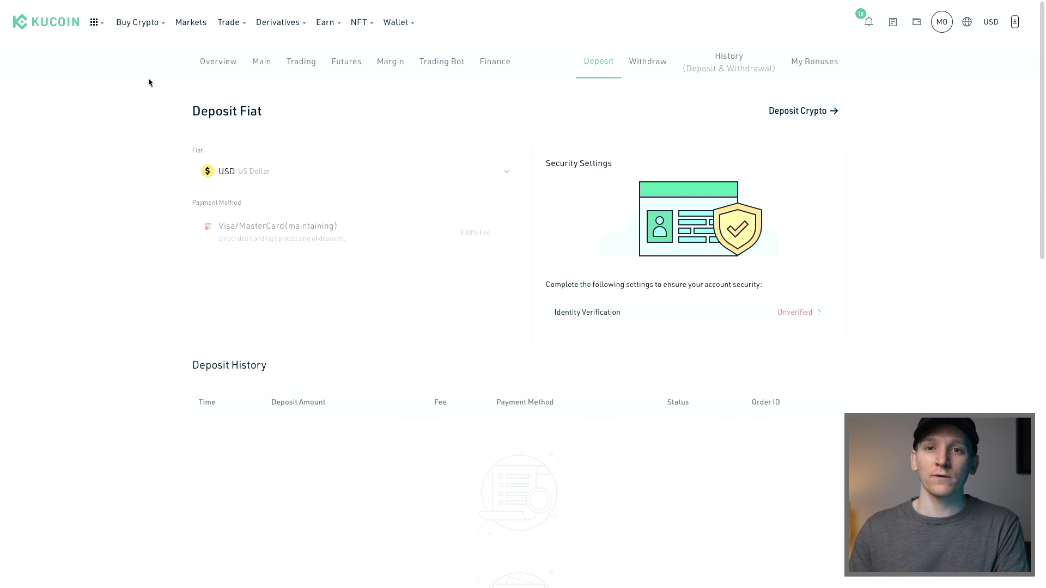
# Set up a third-party crypto purchase that spends 100 USD on USDT.
pyautogui.moveTo(138, 26)
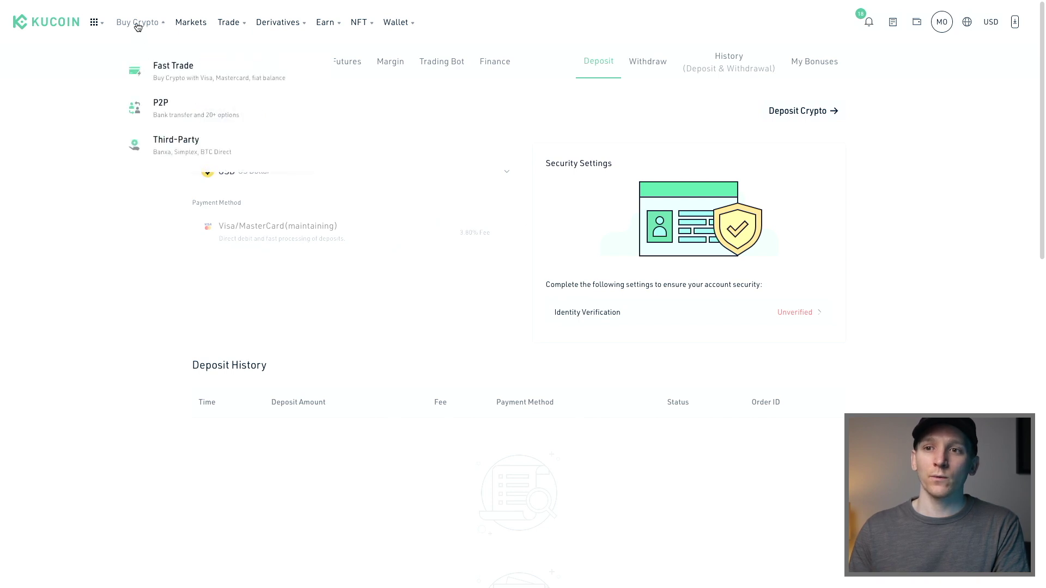
pyautogui.click(171, 143)
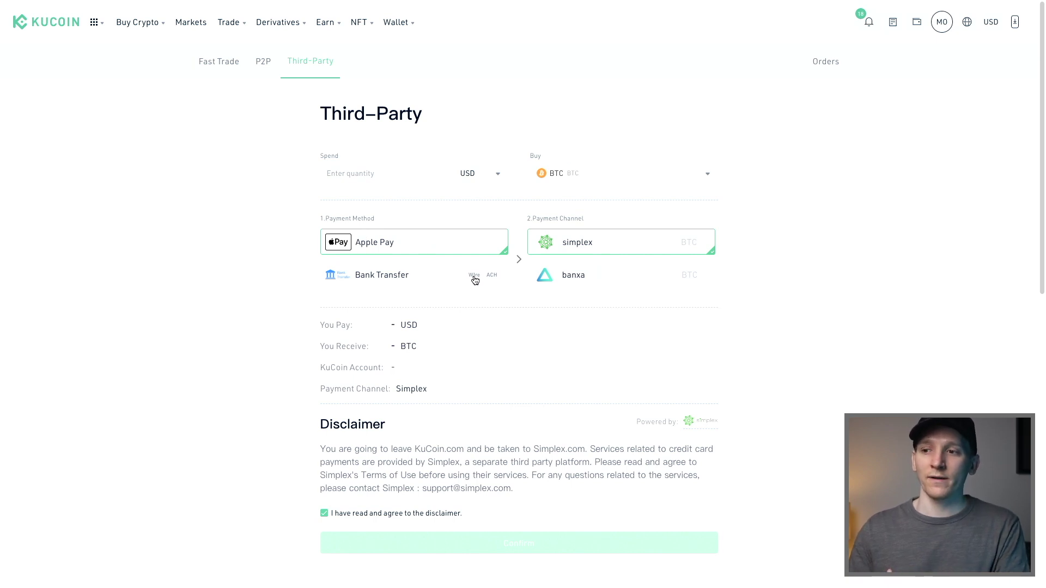
pyautogui.click(362, 172)
pyautogui.write('100')
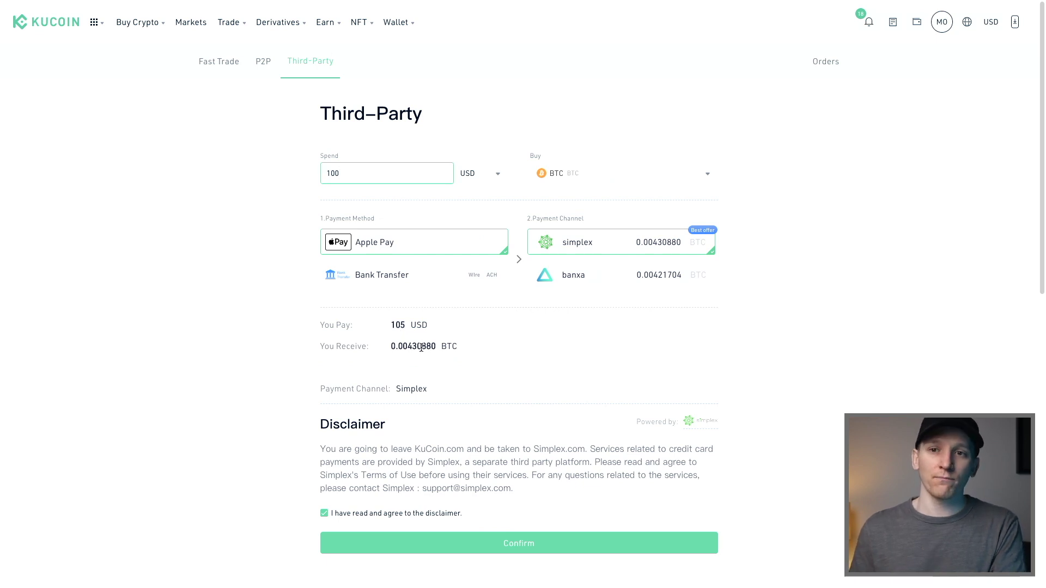
pyautogui.click(566, 173)
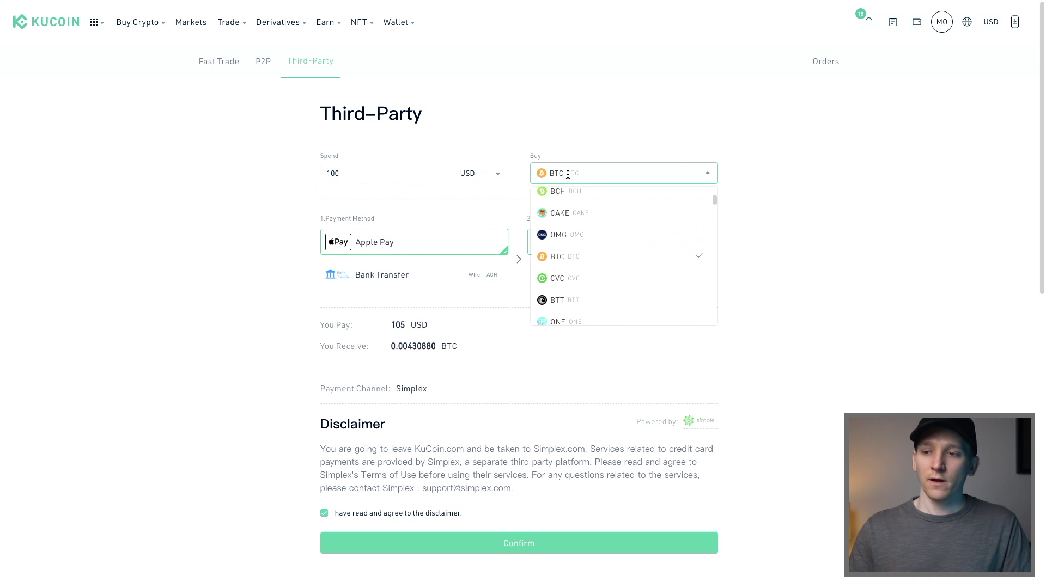
pyautogui.write('usdt')
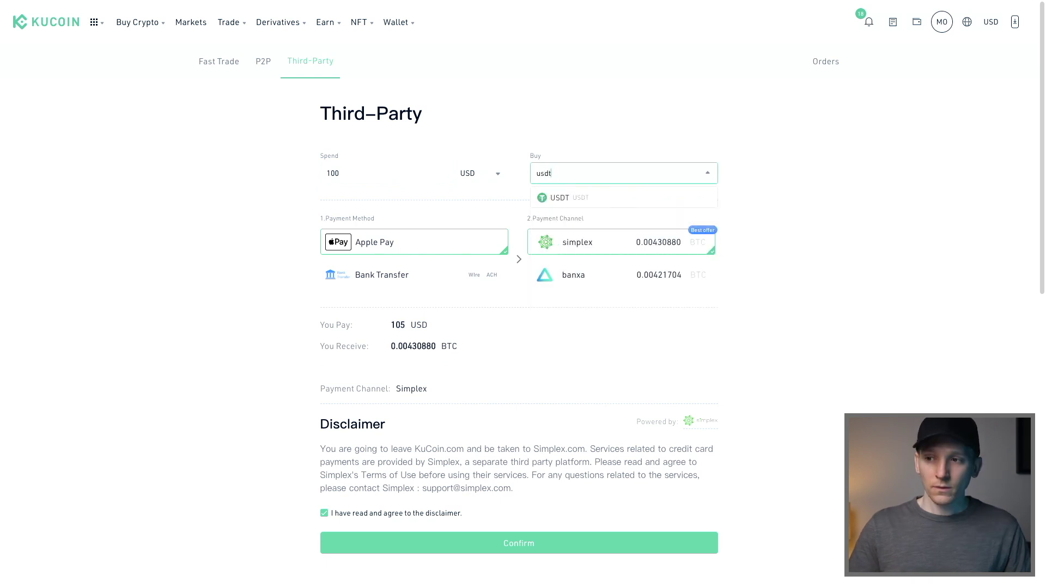
pyautogui.click(585, 196)
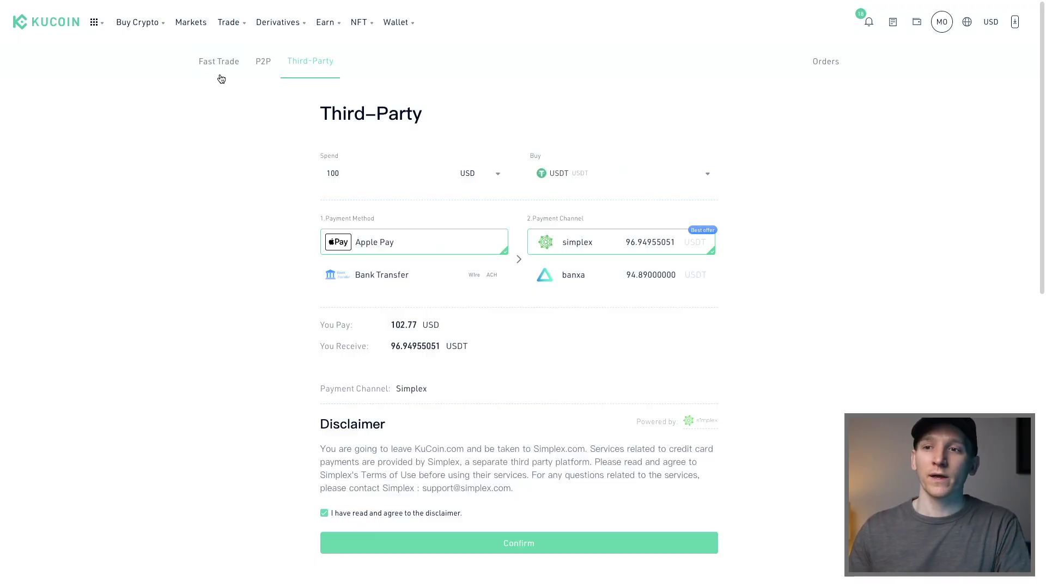
# Enter 100 USD as the amount to spend on USDT in Fast Trade and review the available payment methods.
pyautogui.click(219, 64)
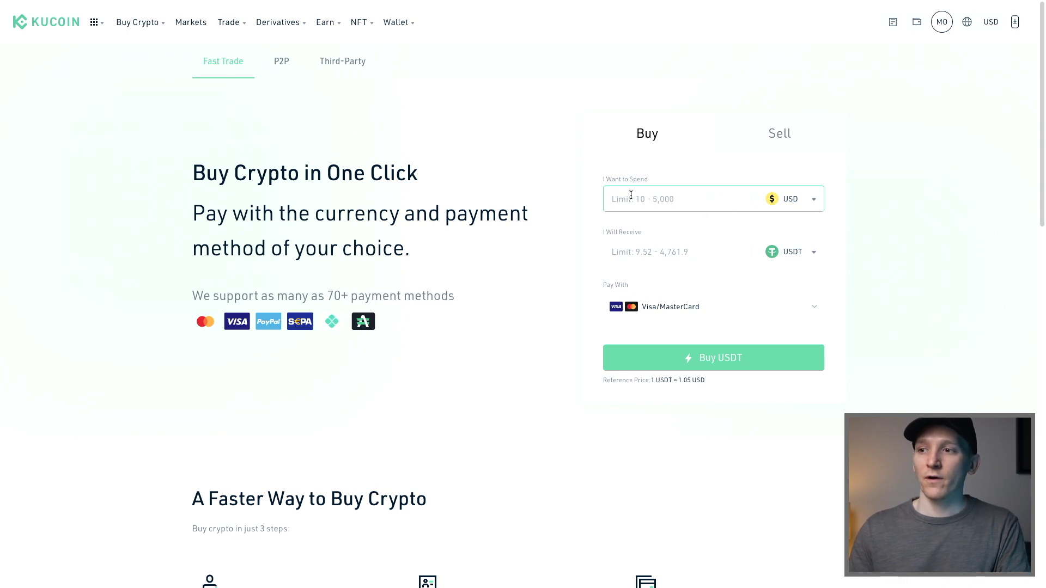
pyautogui.write('100')
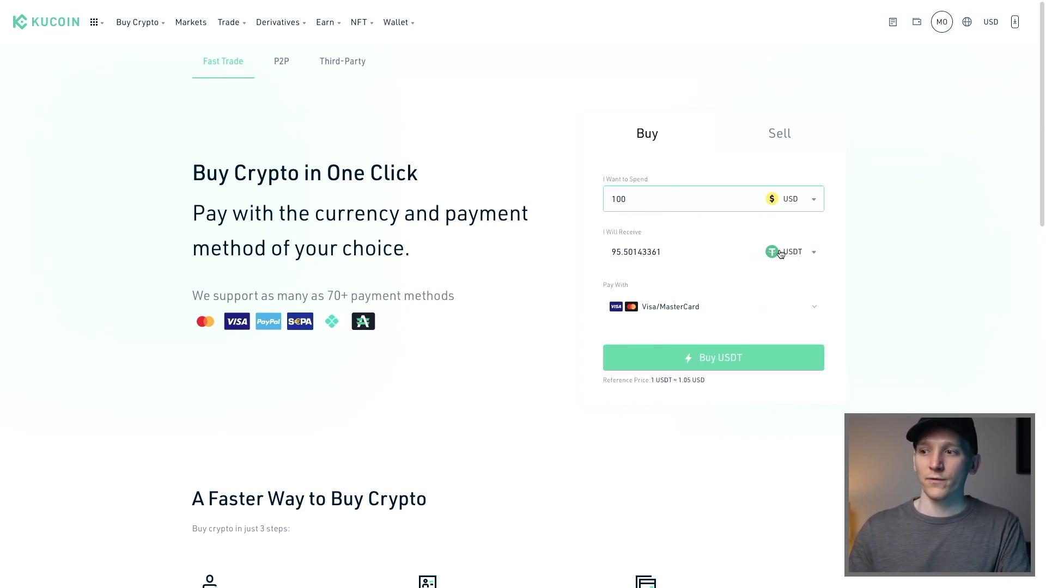
pyautogui.click(760, 307)
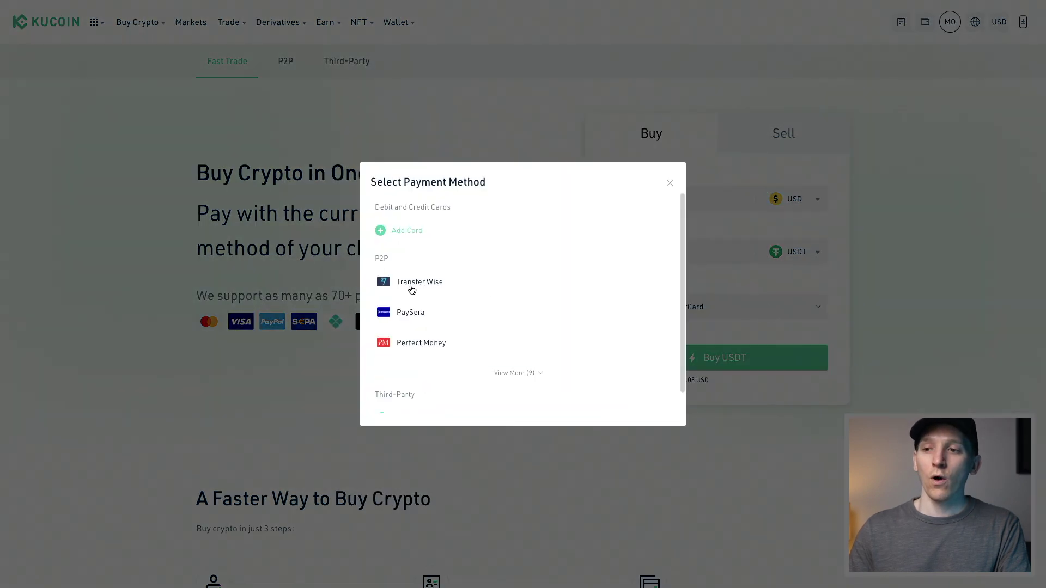
pyautogui.scroll(-1, 412, 290)
pyautogui.scroll(1, 424, 276)
pyautogui.scroll(-1, 416, 274)
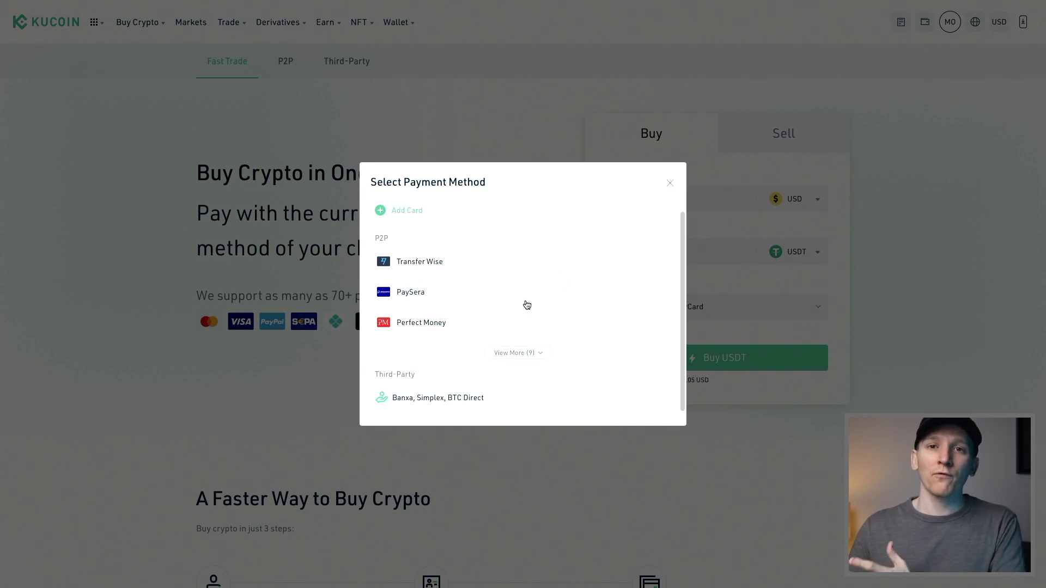
pyautogui.scroll(1, 516, 296)
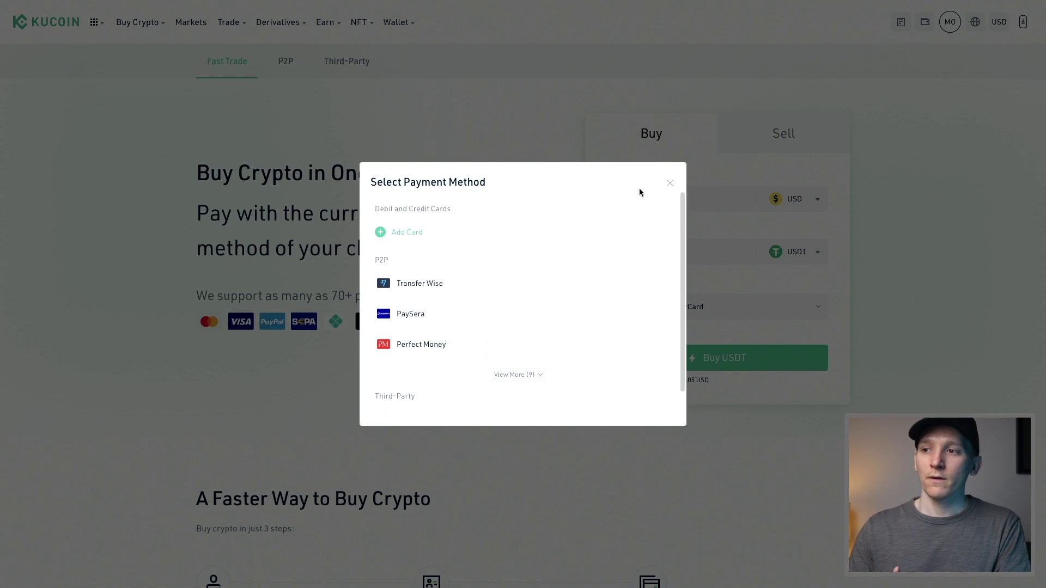
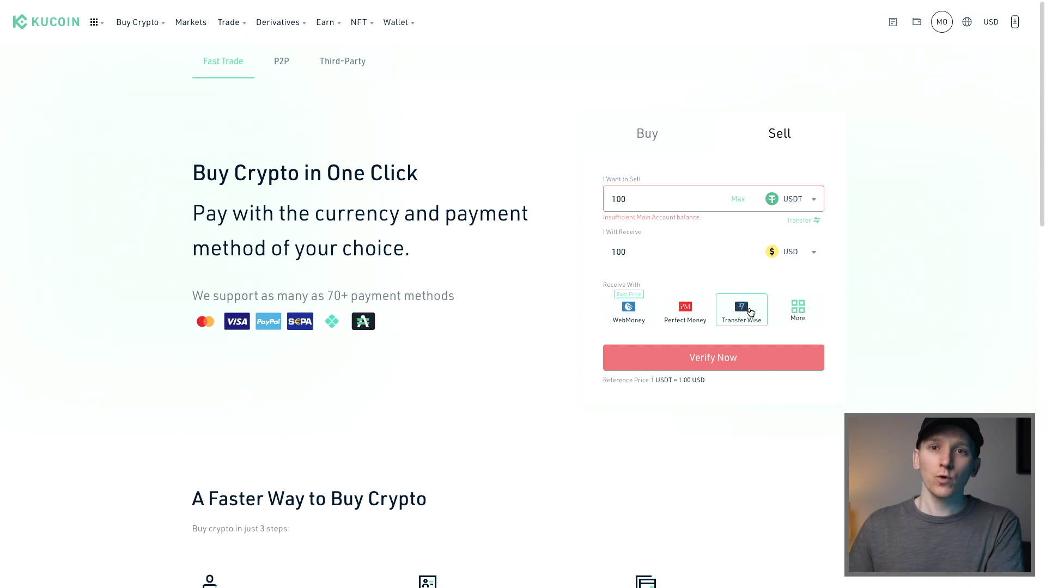
# Review the full list of payment methods for receiving USD when selling USDT, then close the list.
pyautogui.click(798, 309)
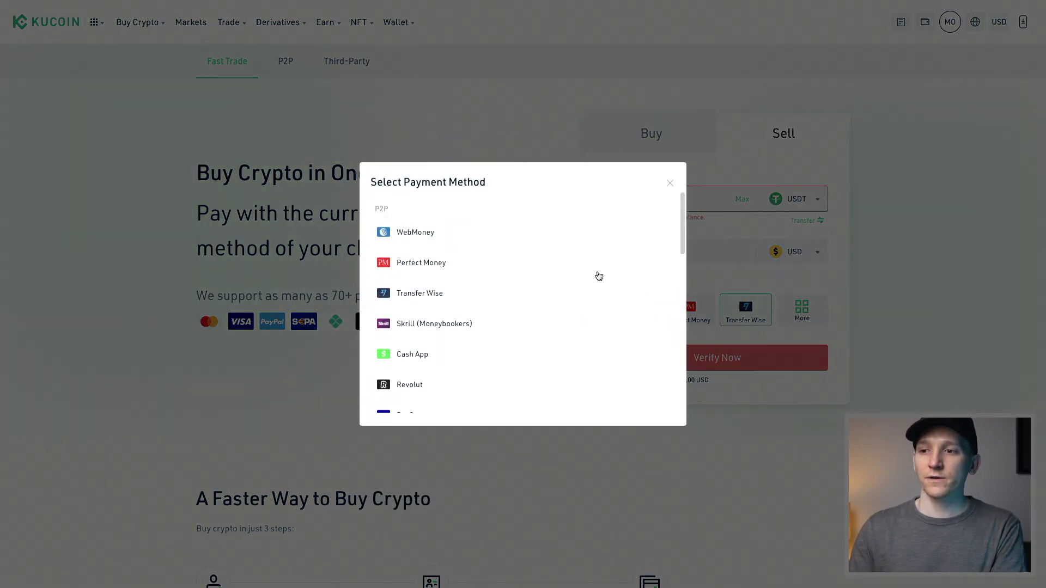
pyautogui.scroll(-3, 430, 321)
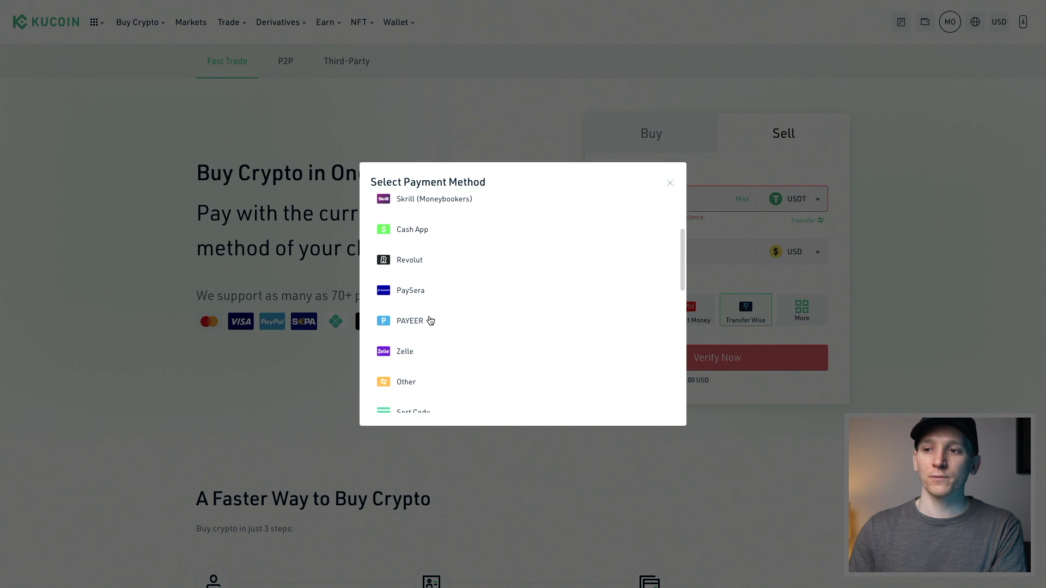
pyautogui.scroll(1, 428, 321)
pyautogui.click(669, 183)
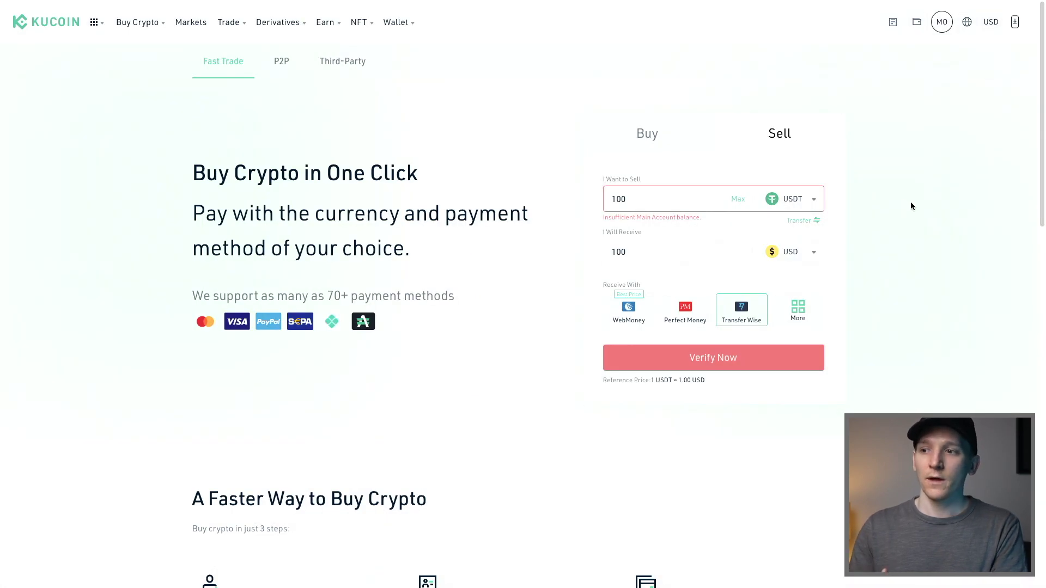
# Open the P2P market and look through the merchant offers for selling USDT for USD.
pyautogui.click(281, 64)
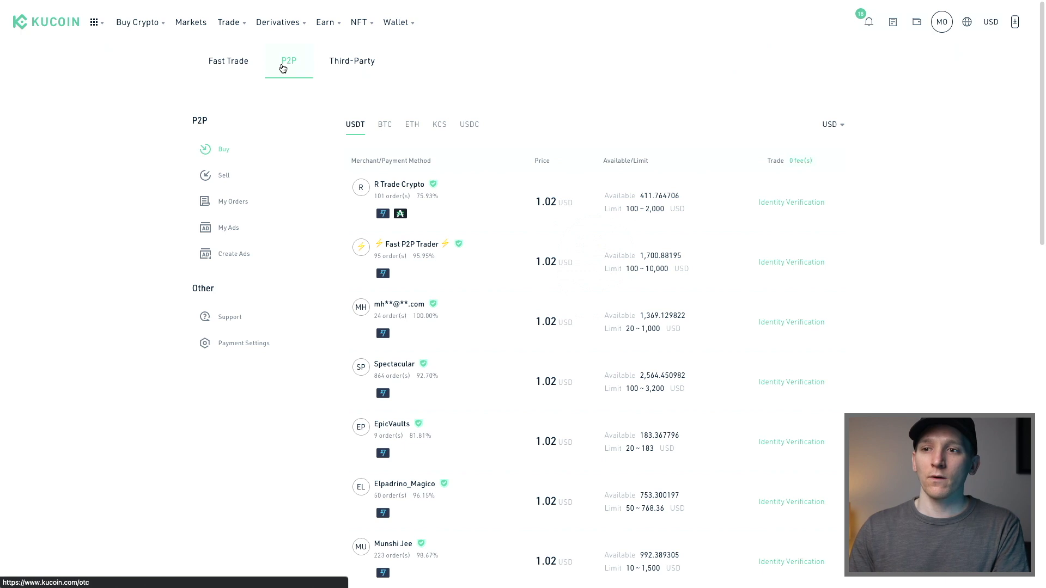
pyautogui.click(224, 176)
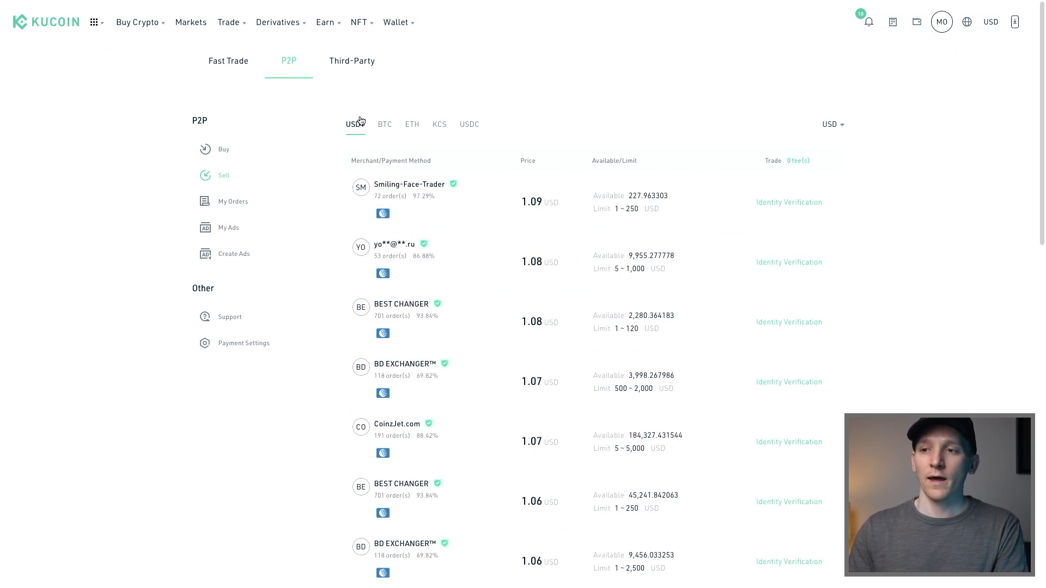
pyautogui.scroll(-7, 547, 280)
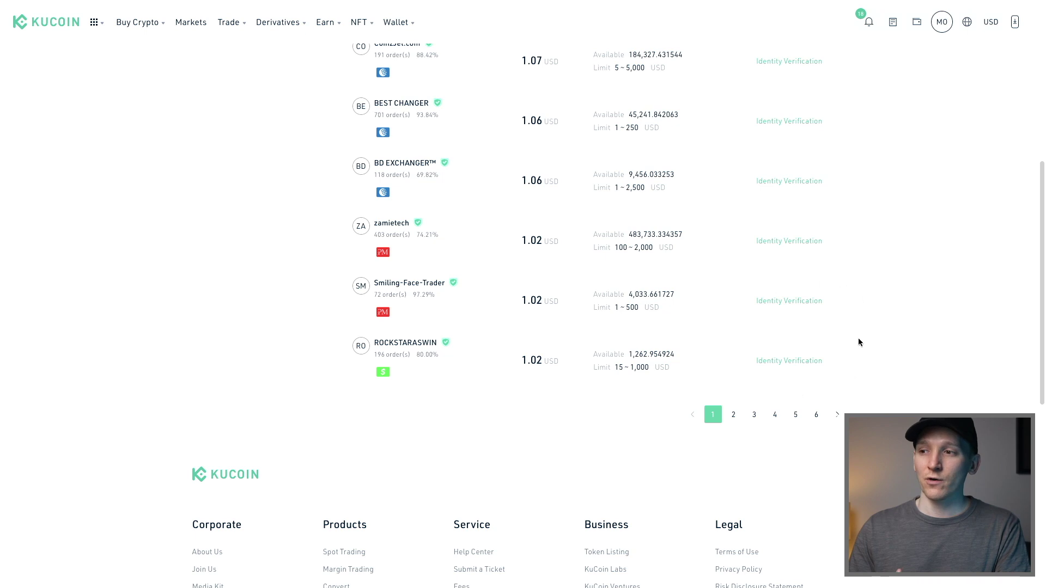
pyautogui.scroll(7, 859, 341)
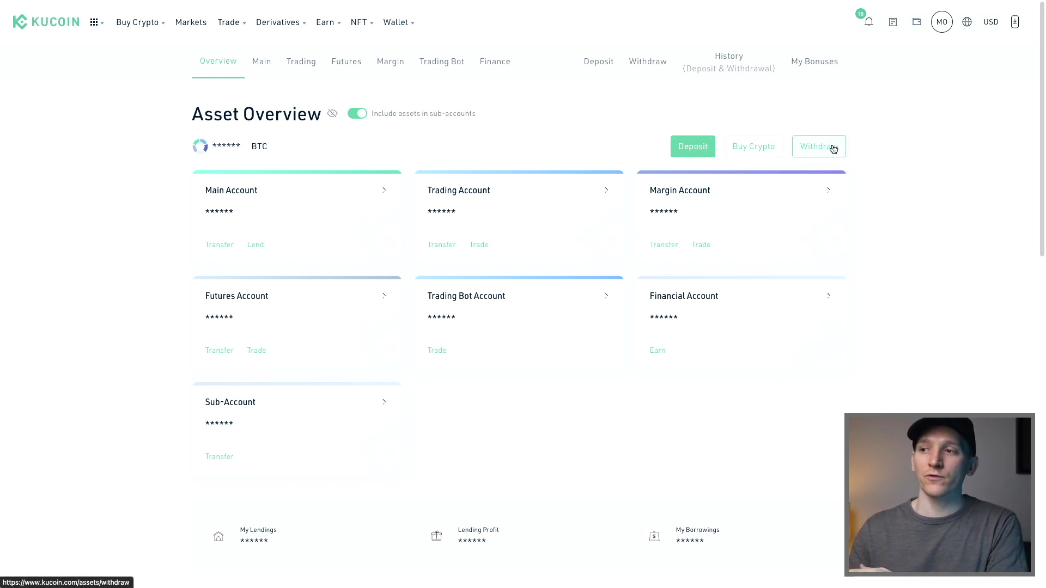
# Open the crypto deposit page from the asset overview and select Bitcoin (BTC) as the coin to deposit.
pyautogui.click(698, 147)
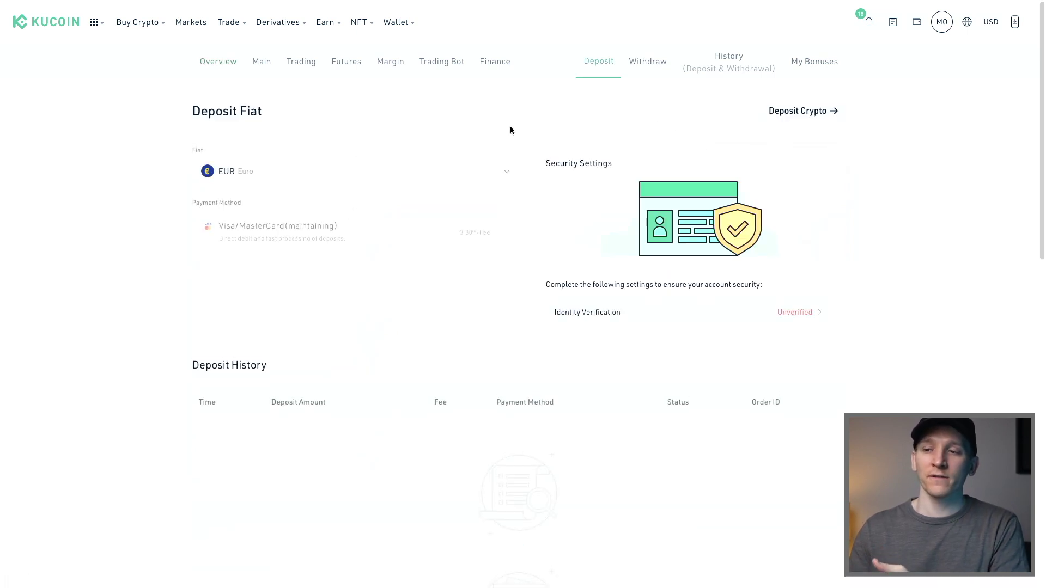
pyautogui.click(805, 112)
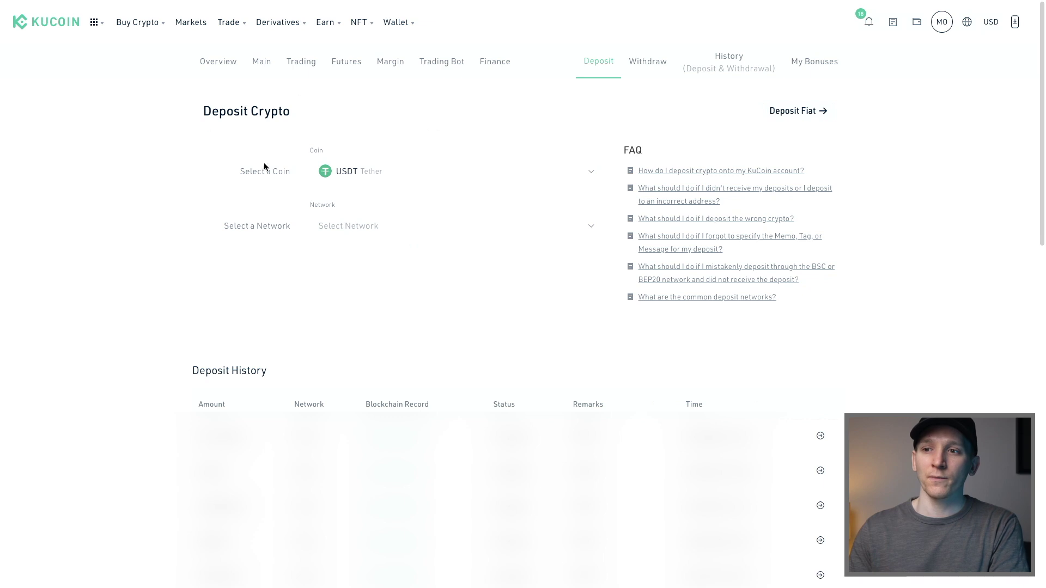
pyautogui.click(363, 174)
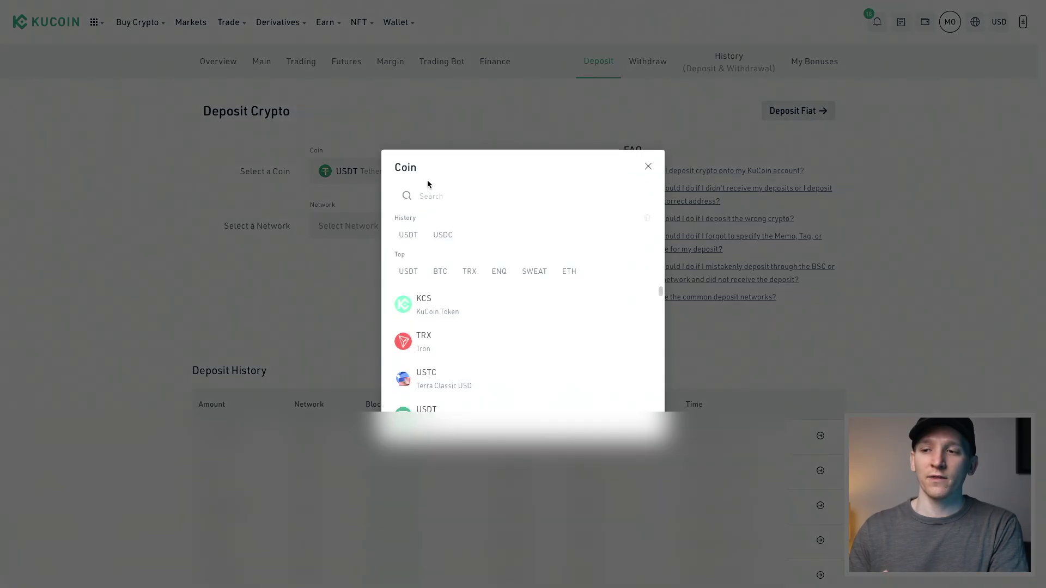
pyautogui.click(451, 196)
pyautogui.write('btc')
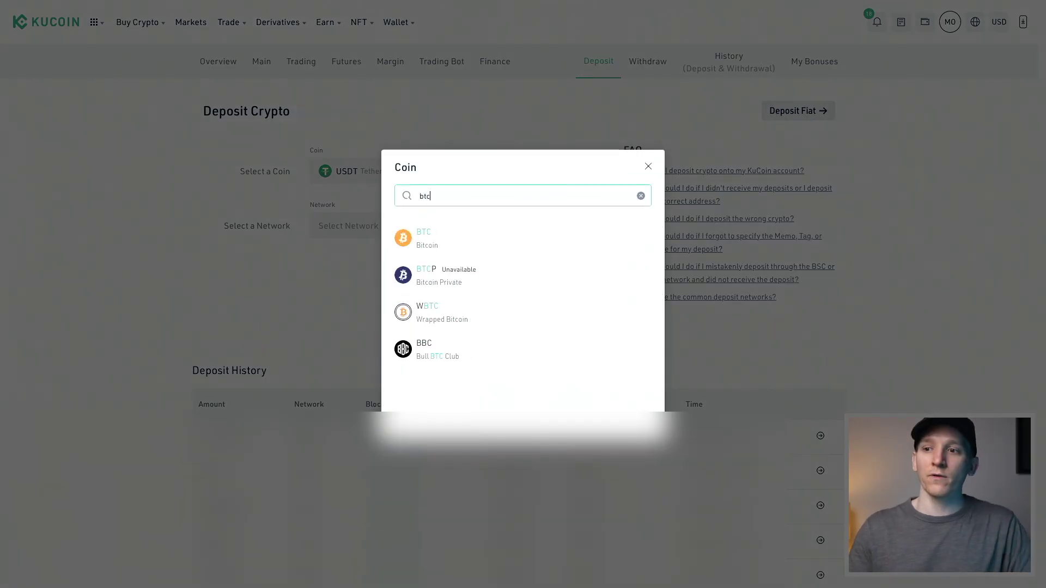
pyautogui.click(428, 236)
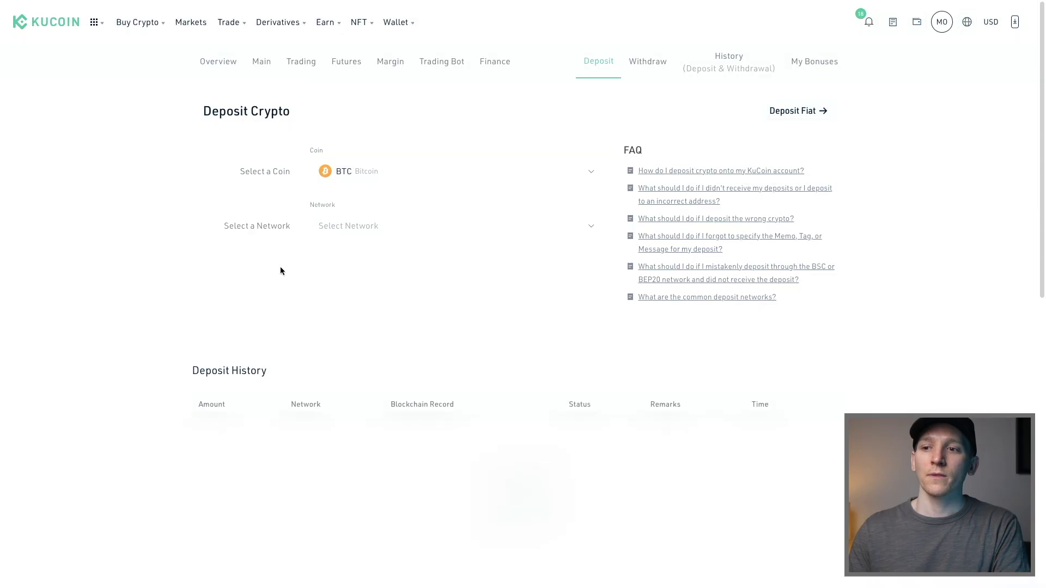
# Review the available deposit networks for Bitcoin and select BTC as the deposit network.
pyautogui.click(398, 225)
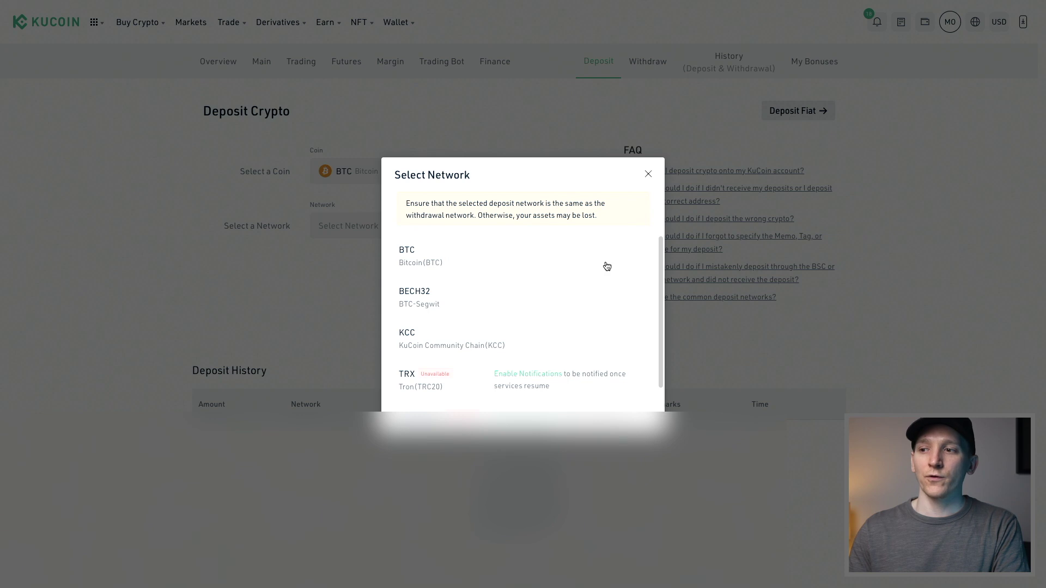
pyautogui.moveTo(660, 265); pyautogui.dragTo(661, 326)
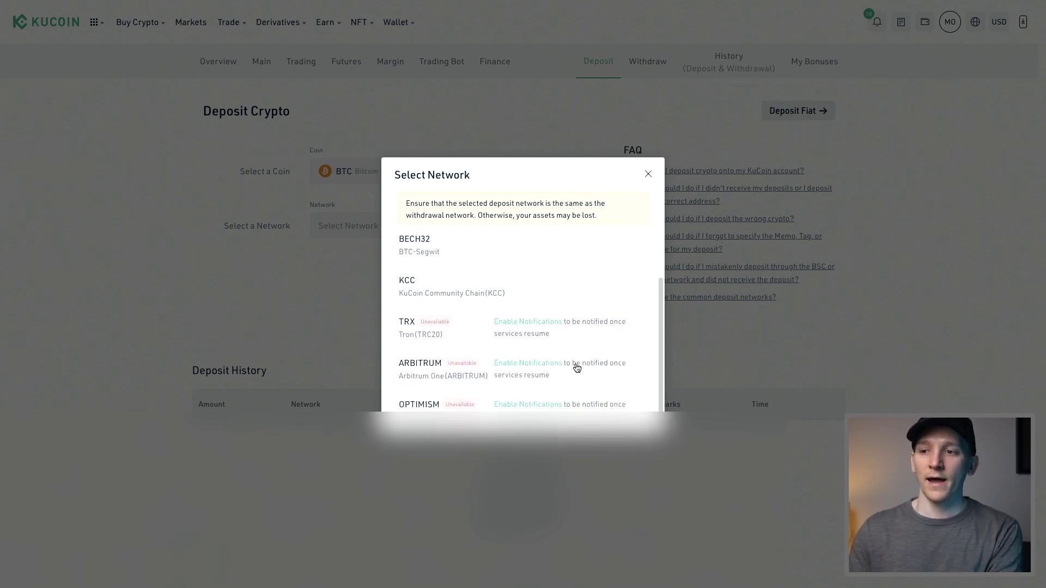
pyautogui.moveTo(661, 329); pyautogui.dragTo(663, 259)
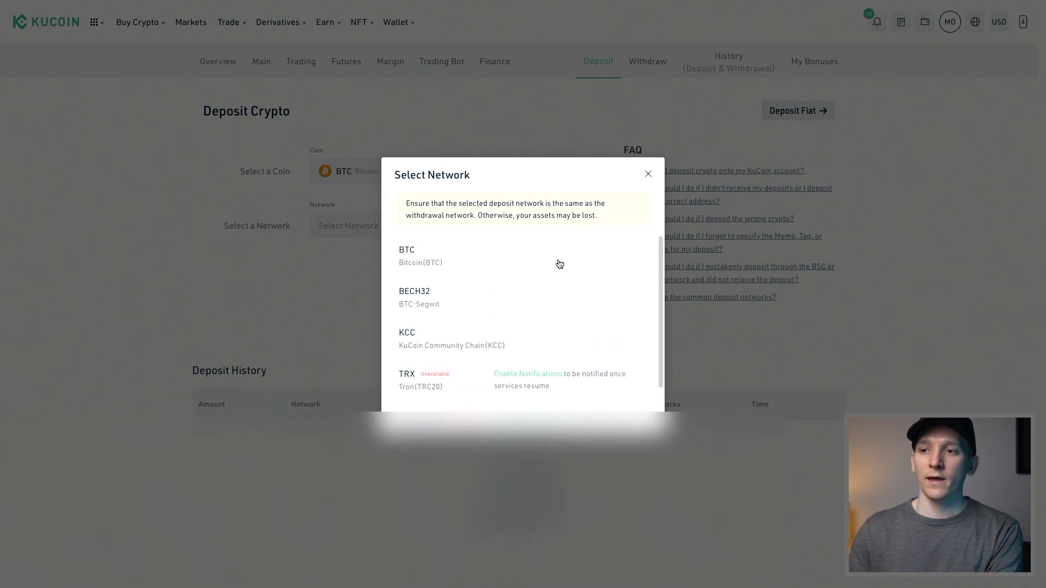
pyautogui.click(409, 259)
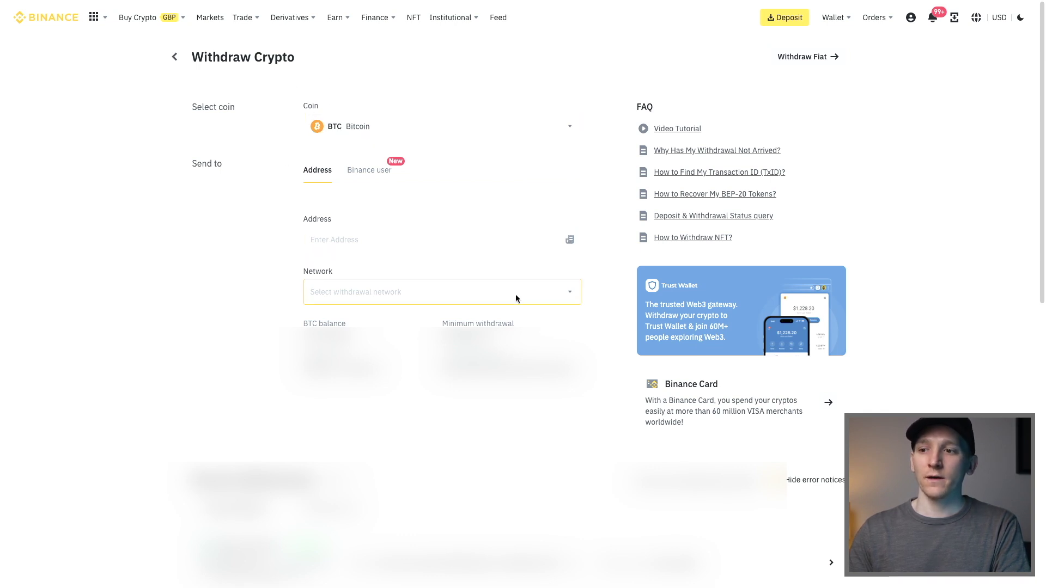
# Switch to Binance's crypto withdrawal page for BTC and choose BTC (Bitcoin) as the withdrawal network.
pyautogui.click(499, 294)
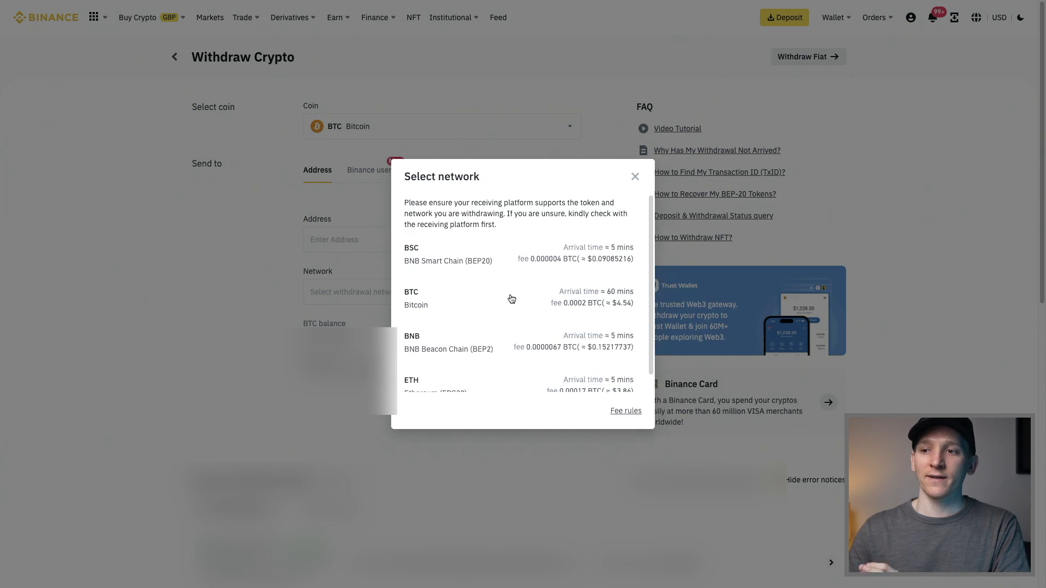
pyautogui.click(419, 298)
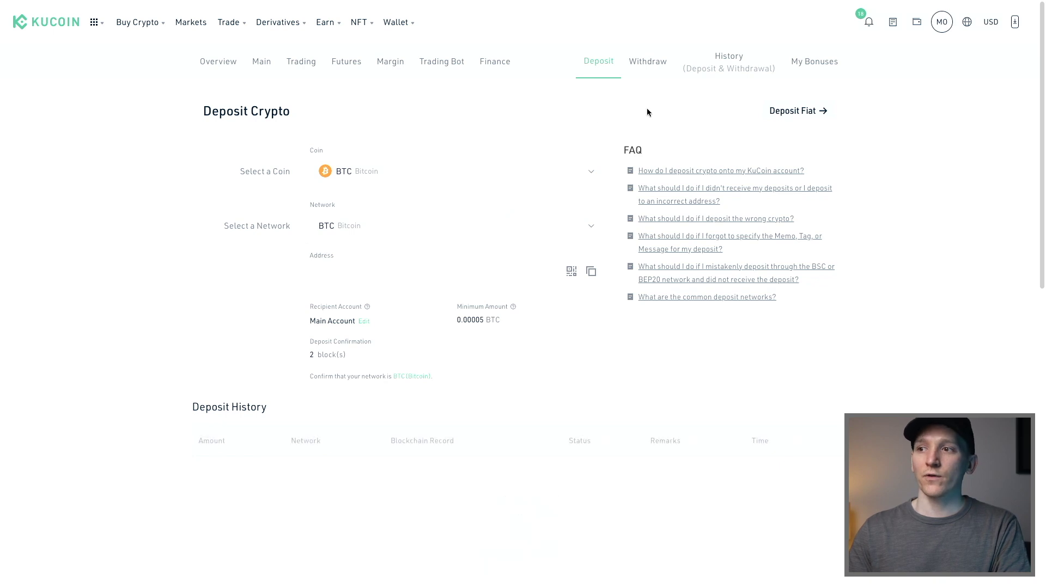
# Open KuCoin's crypto withdrawal page, select USDT as the coin, and review the withdrawal network list before closing it.
pyautogui.click(646, 66)
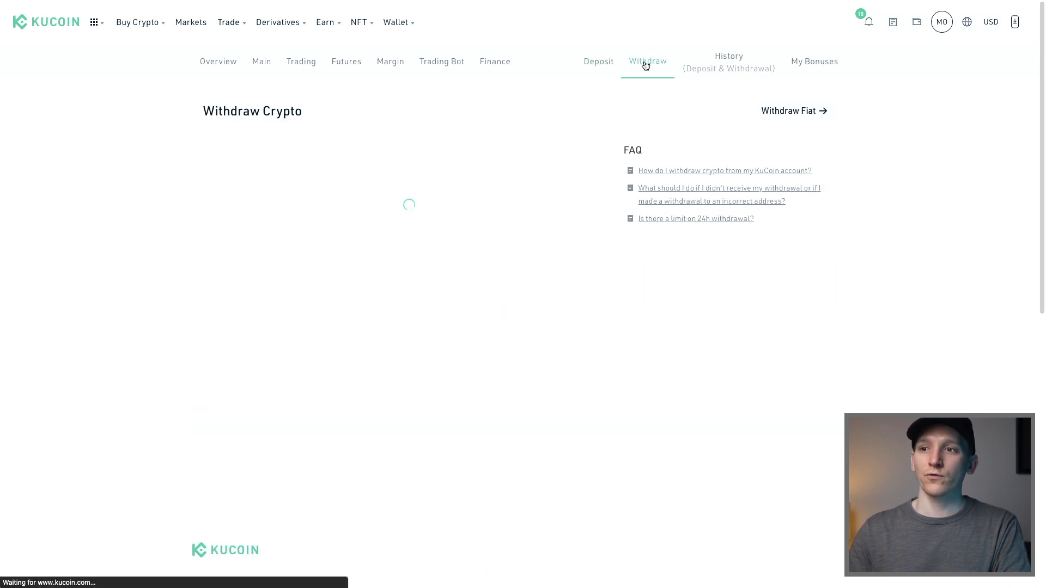
pyautogui.click(420, 173)
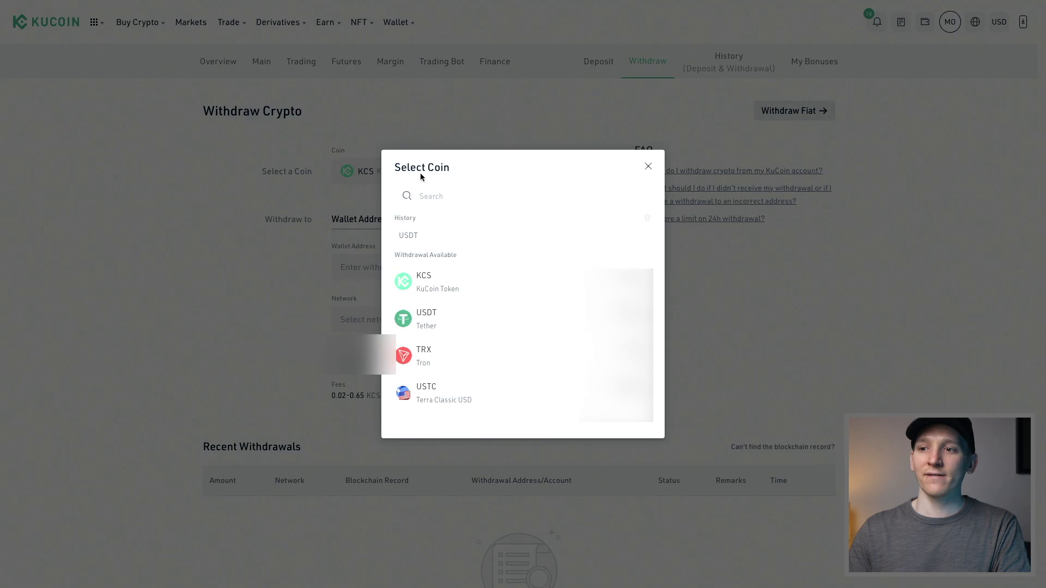
pyautogui.click(440, 319)
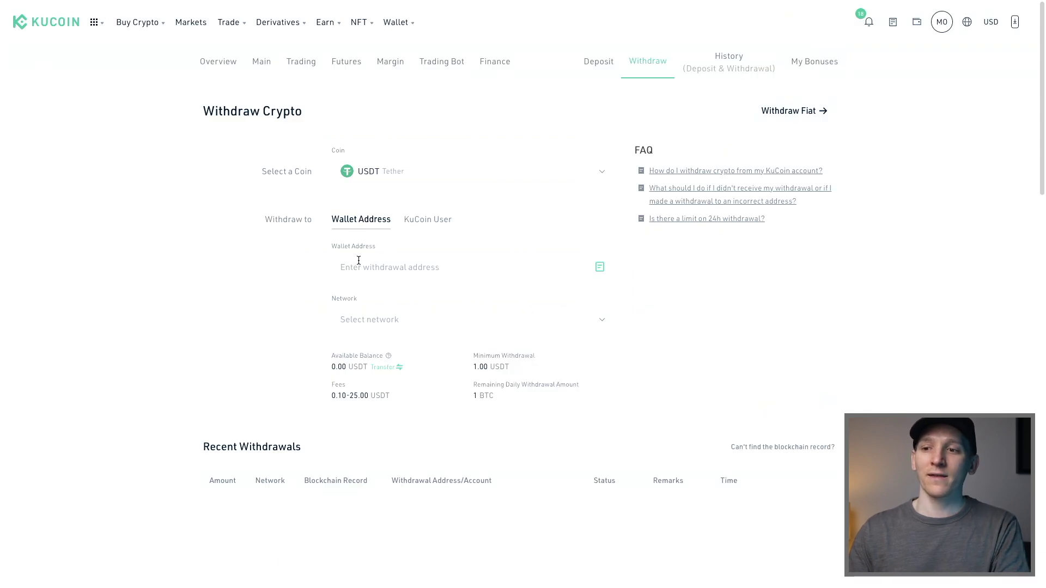
pyautogui.click(452, 330)
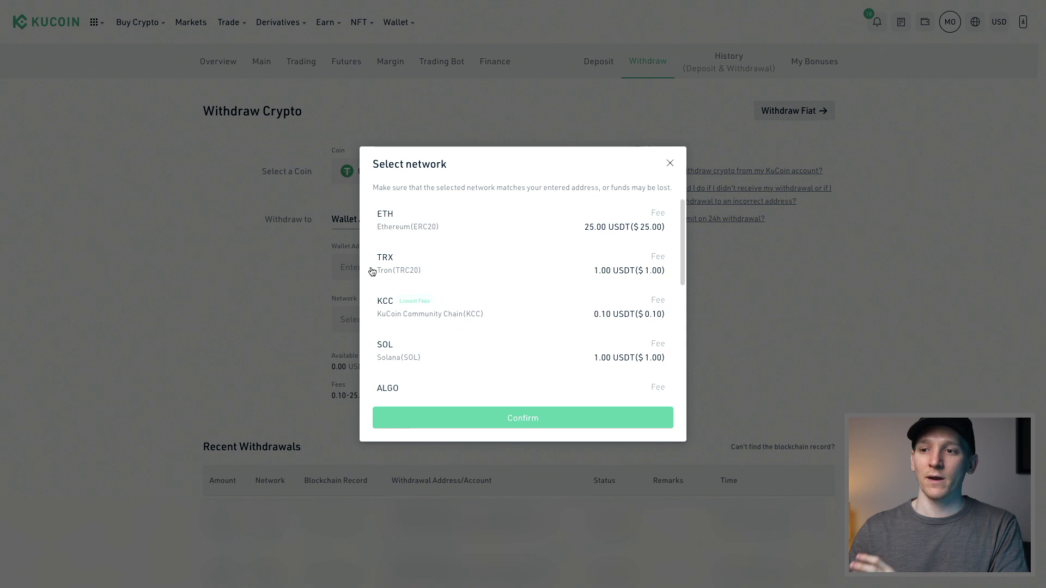
pyautogui.click(266, 270)
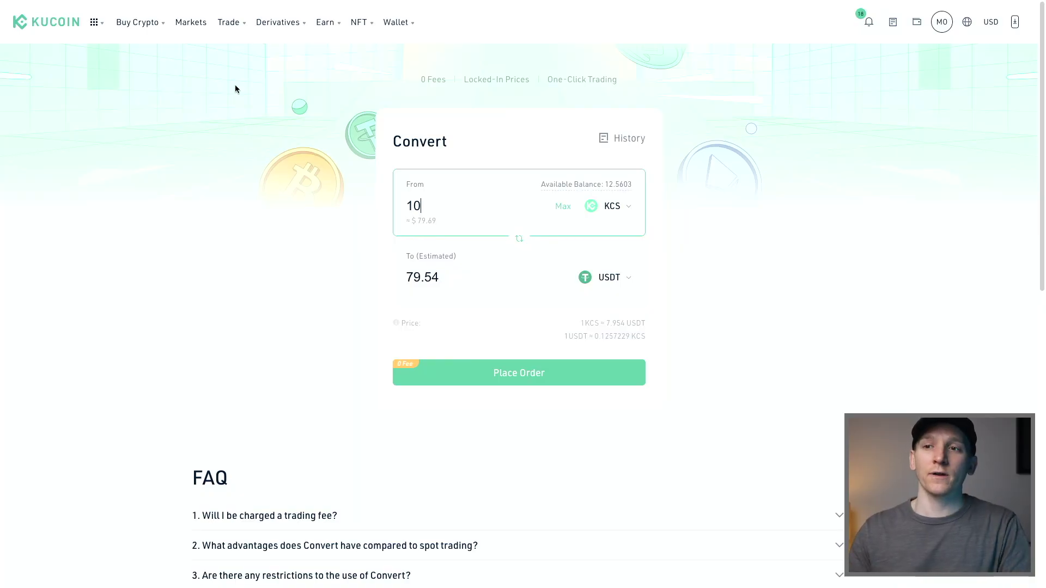
# Open the spot trading page and search its trading pairs for BTC and then for ETH.
pyautogui.moveTo(228, 24)
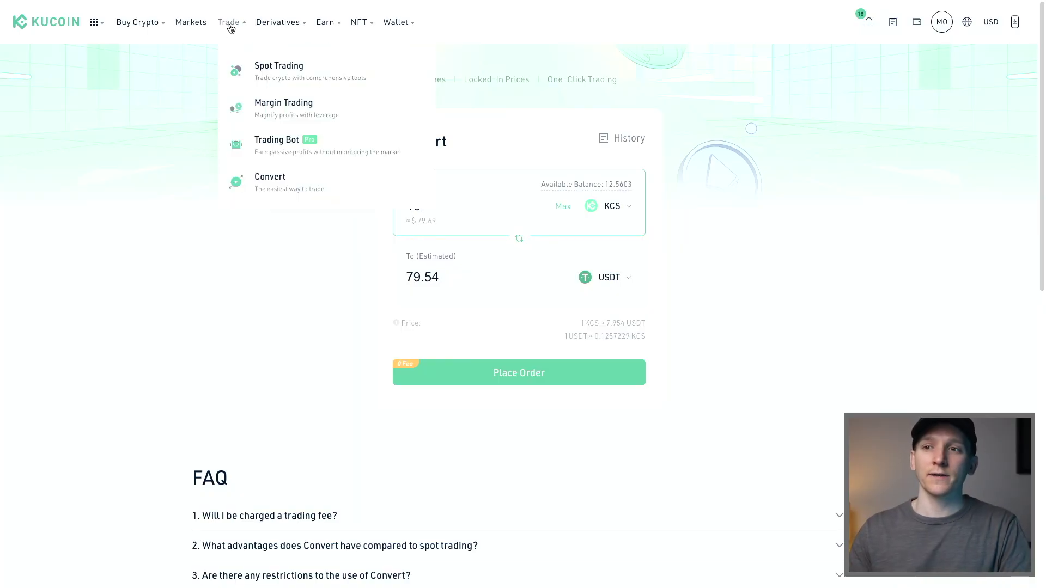
pyautogui.click(271, 75)
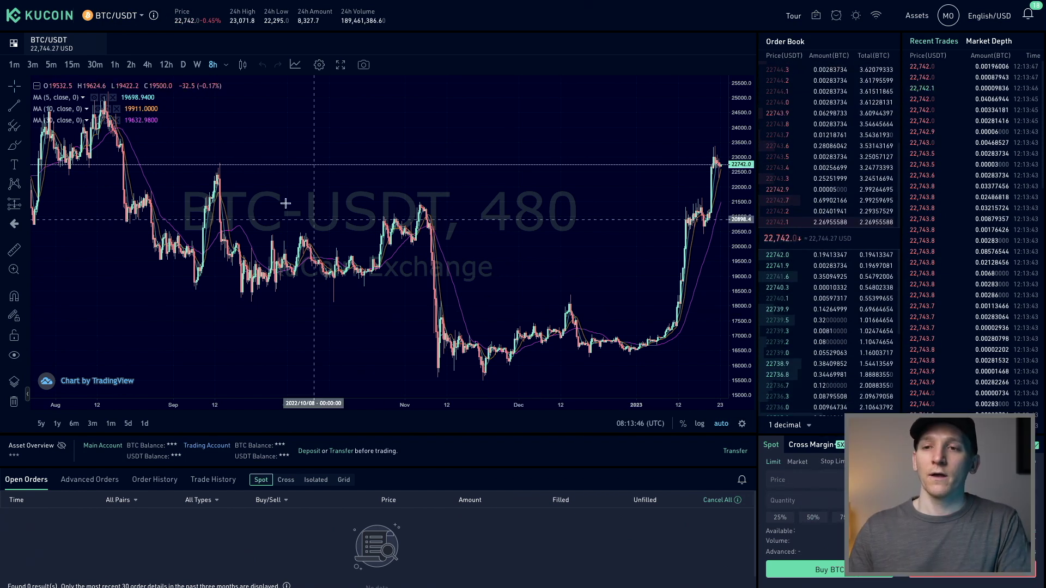
pyautogui.click(137, 20)
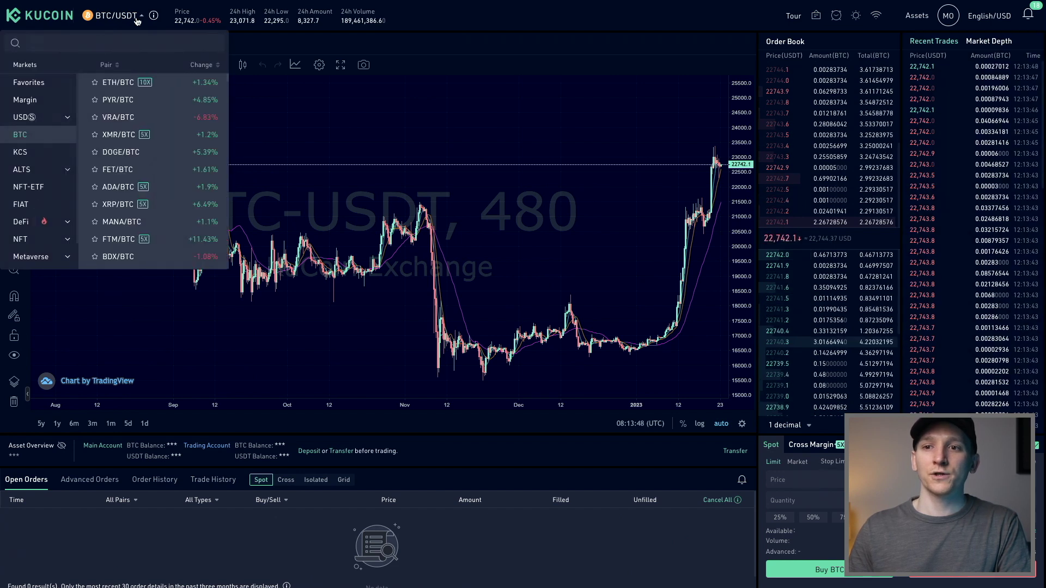
pyautogui.click(56, 42)
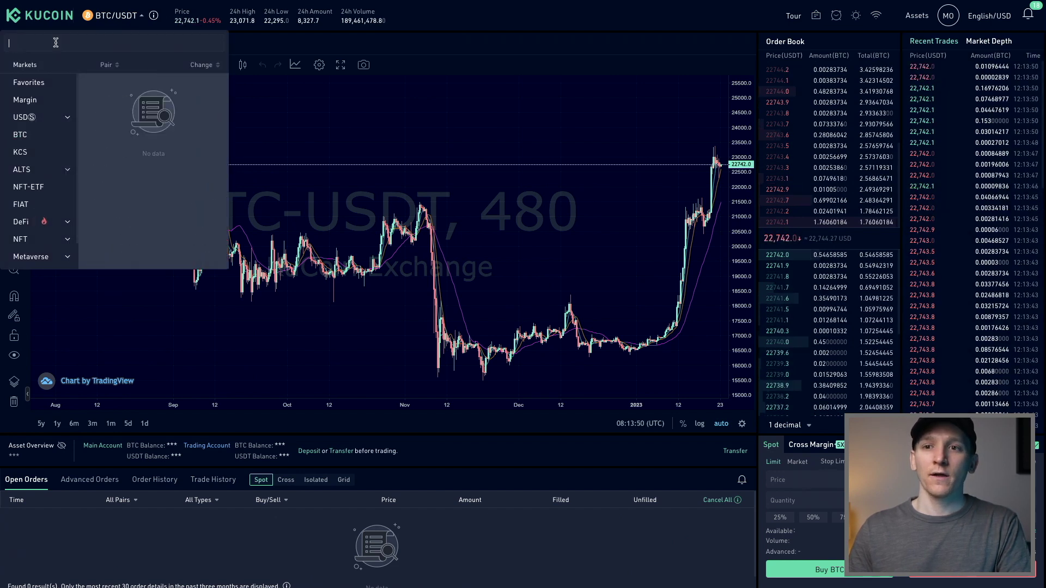
pyautogui.write('BTC')
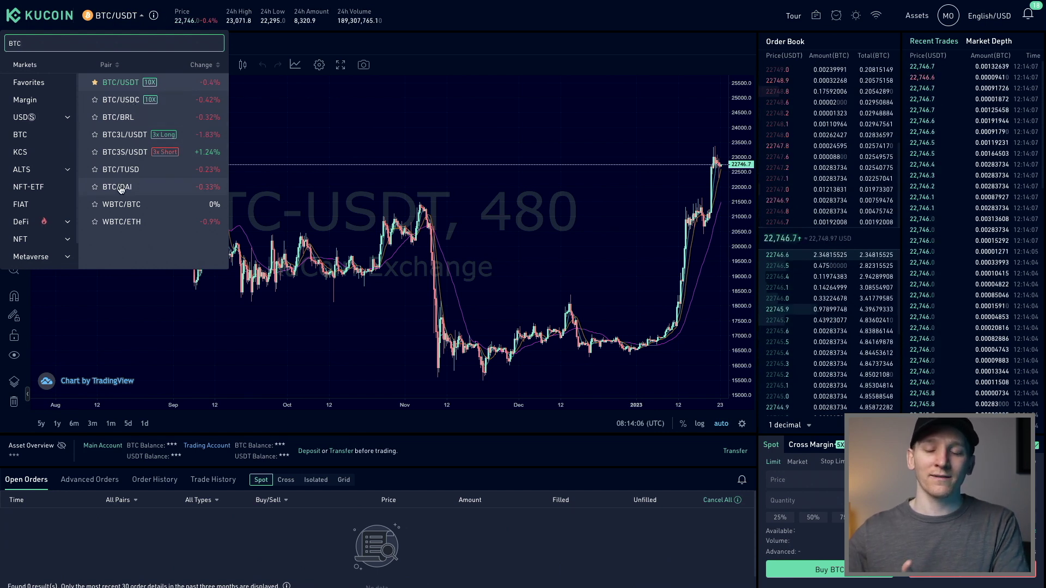
pyautogui.doubleClick(9, 41)
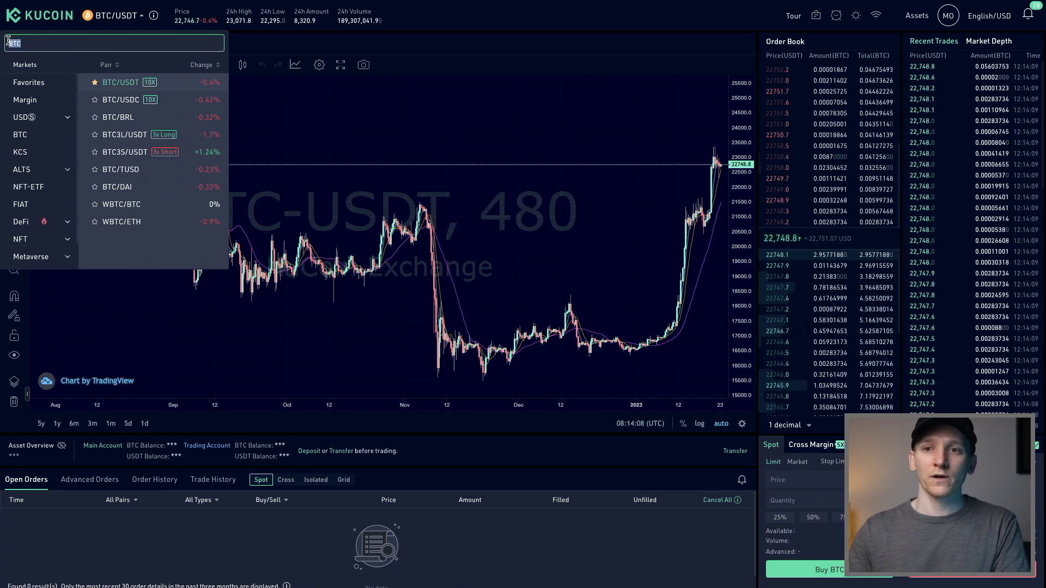
pyautogui.write('ETH')
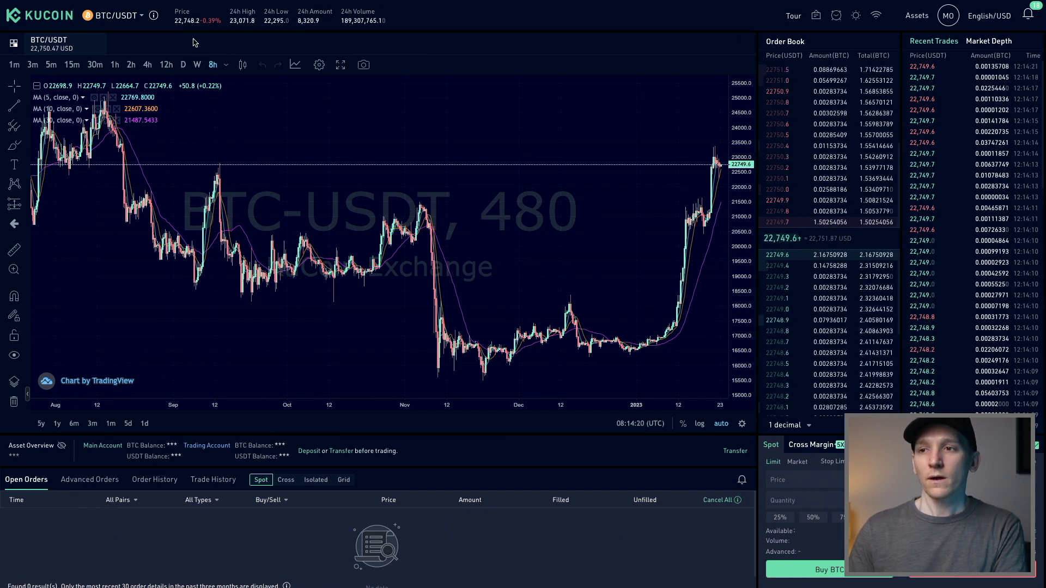
# Examine the BTC/USDT order book, recent trades and market depth chart, then return to the recent trades.
pyautogui.moveTo(823, 52)
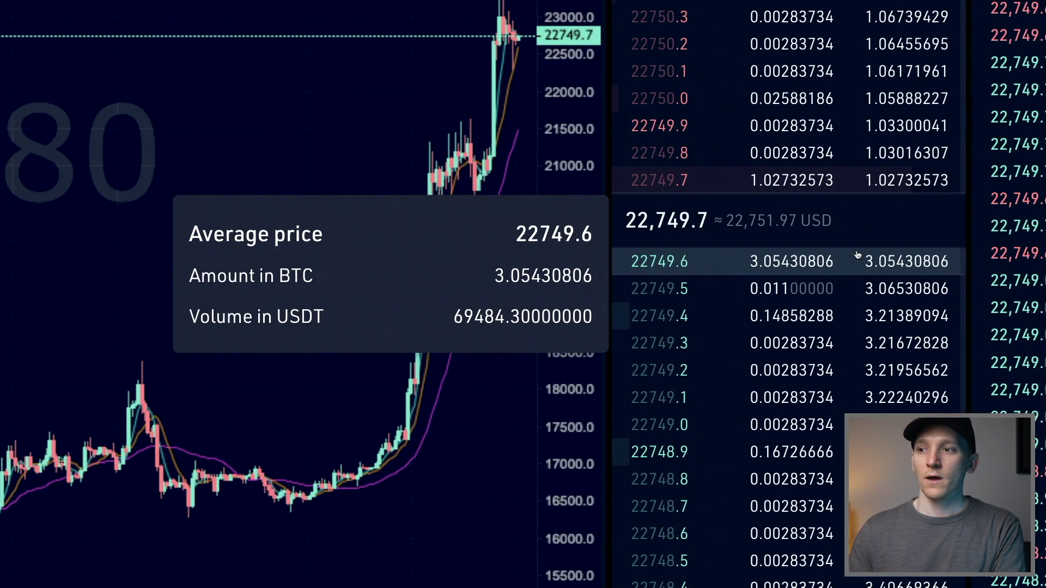
pyautogui.moveTo(625, 215)
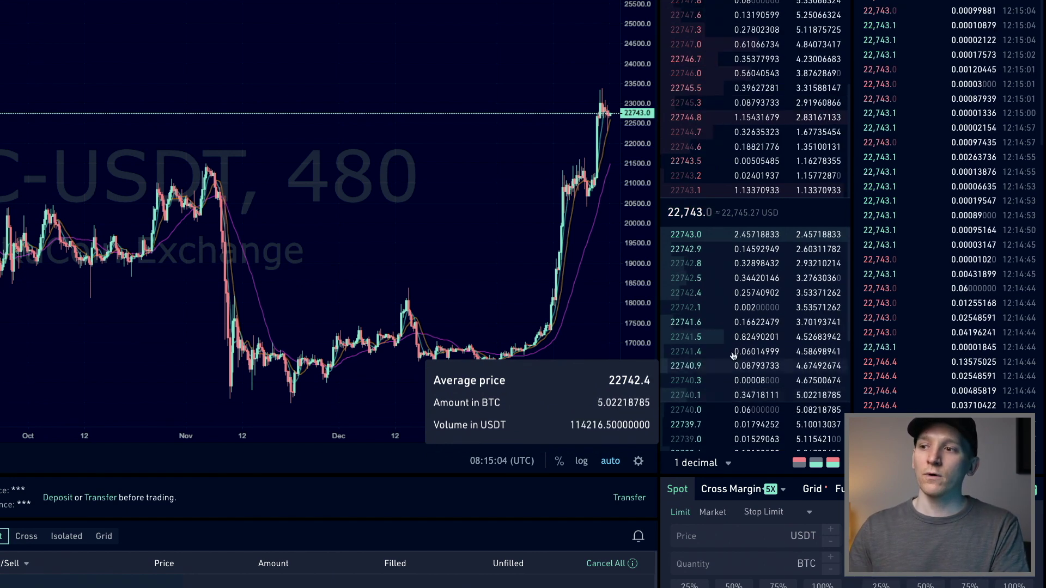
pyautogui.scroll(1, 739, 343)
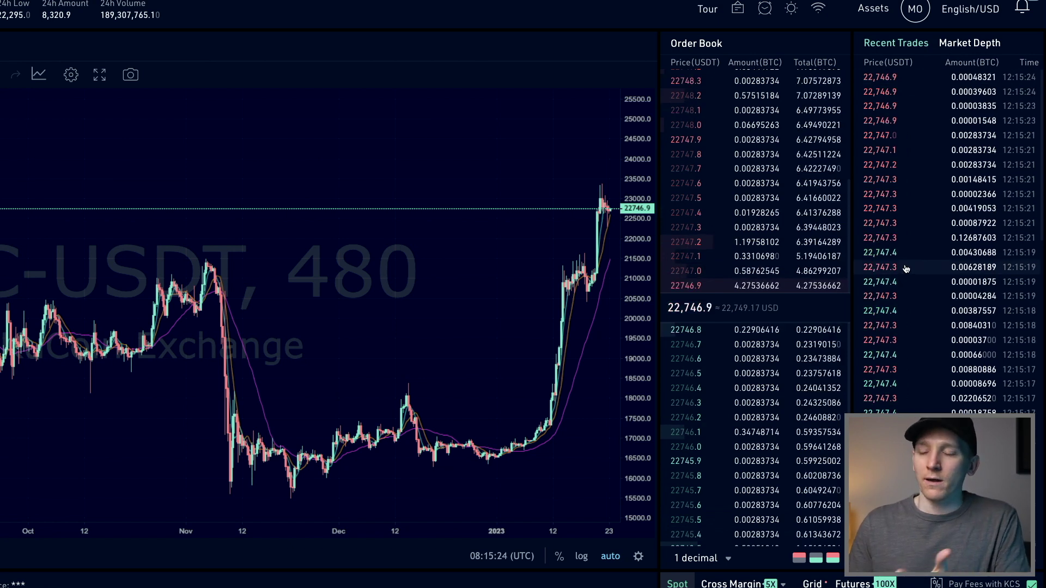
pyautogui.click(966, 48)
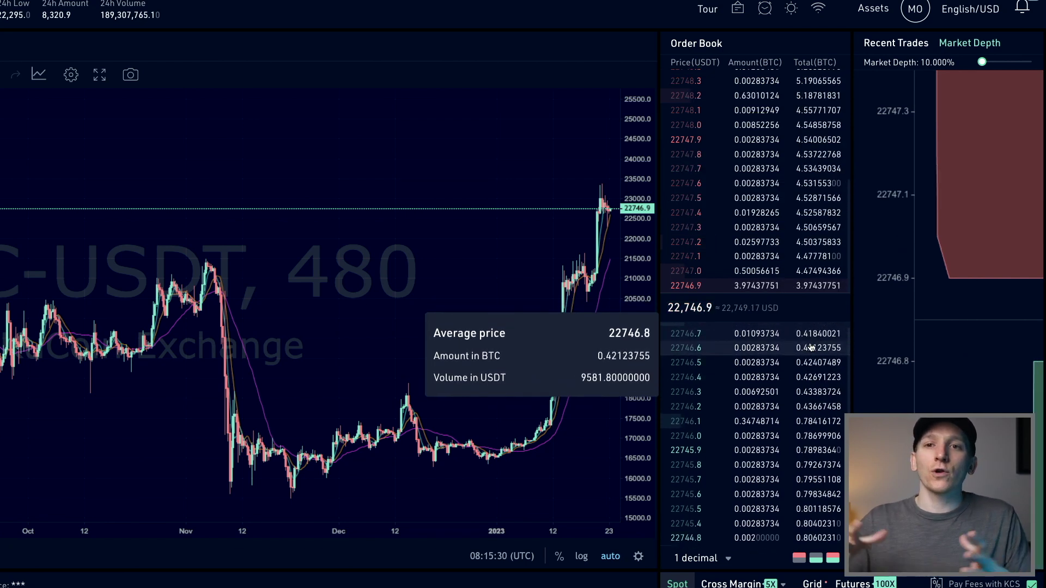
pyautogui.moveTo(981, 280)
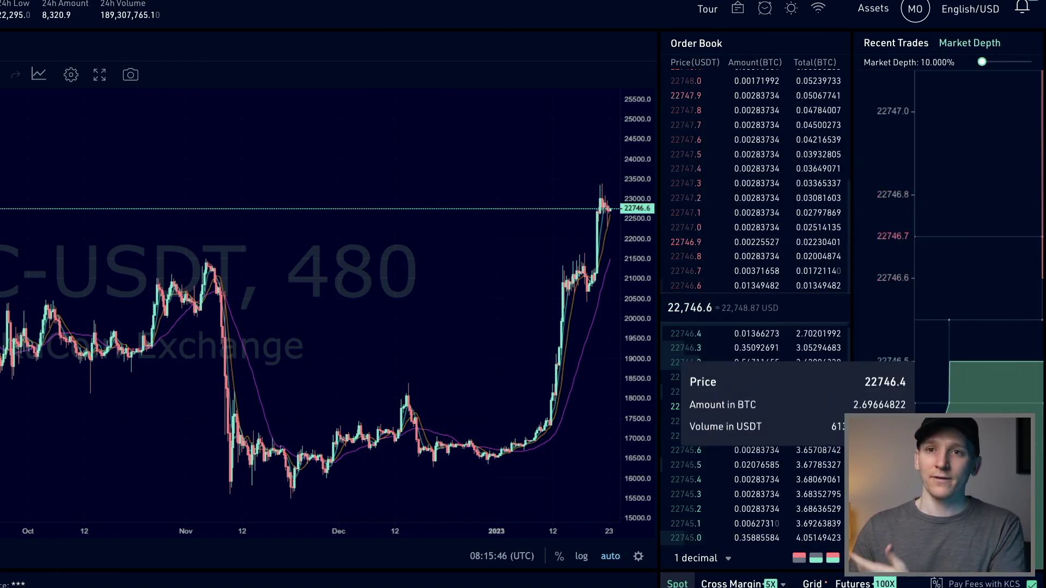
pyautogui.click(890, 45)
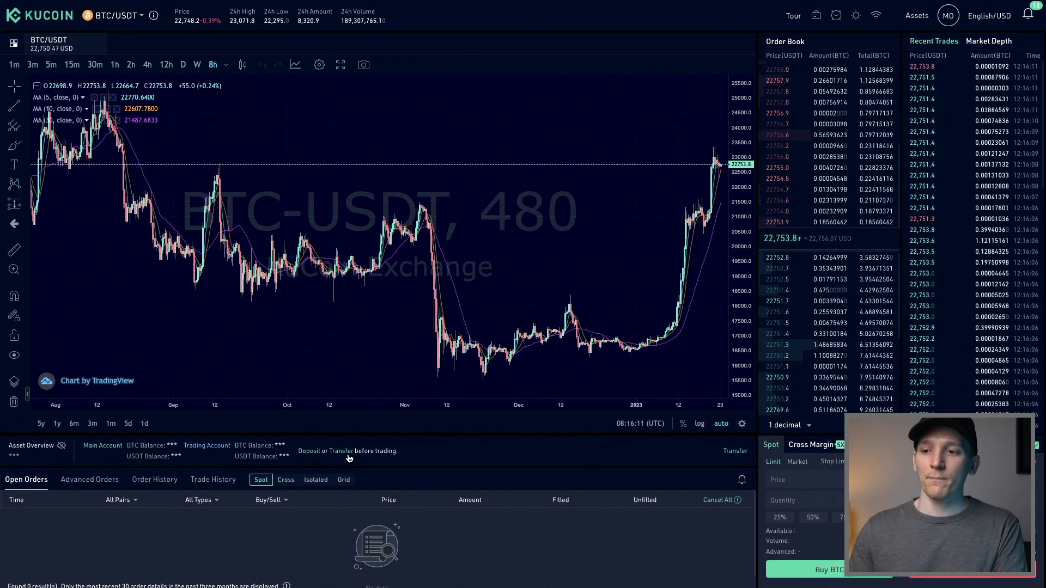
# View the USDT transfer form from Main Account to Trading Account, then close it without transferring.
pyautogui.click(584, 414)
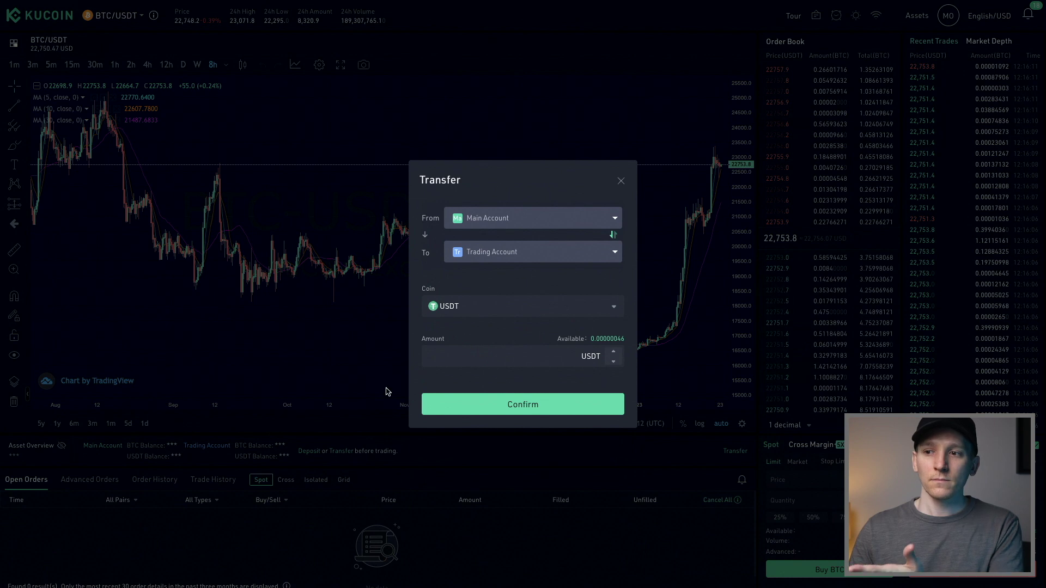
pyautogui.click(621, 183)
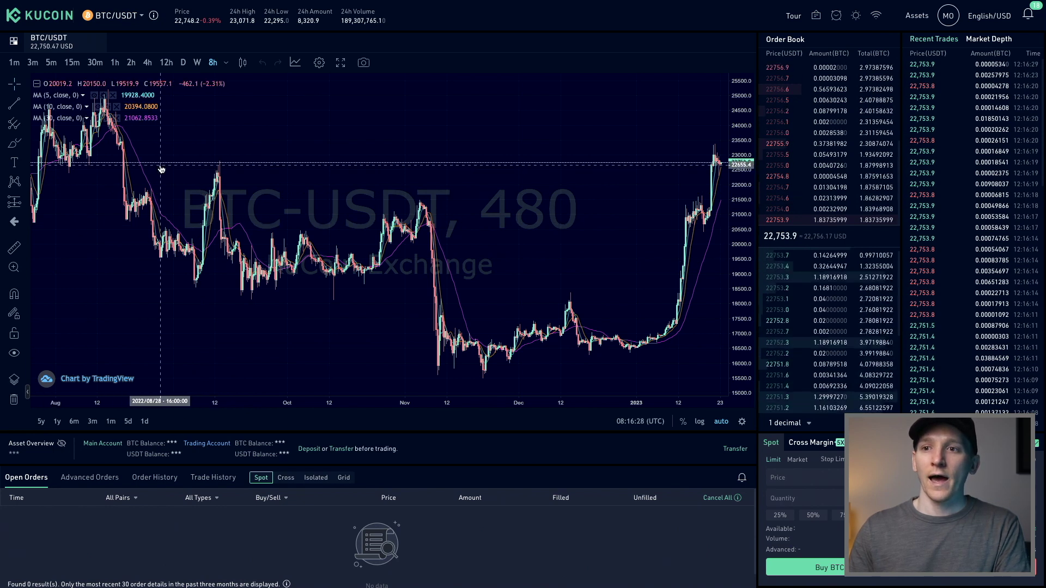
# Try the 1h, 4h and daily intervals on the BTC/USDT chart and set it to weekly.
pyautogui.click(115, 62)
pyautogui.click(149, 64)
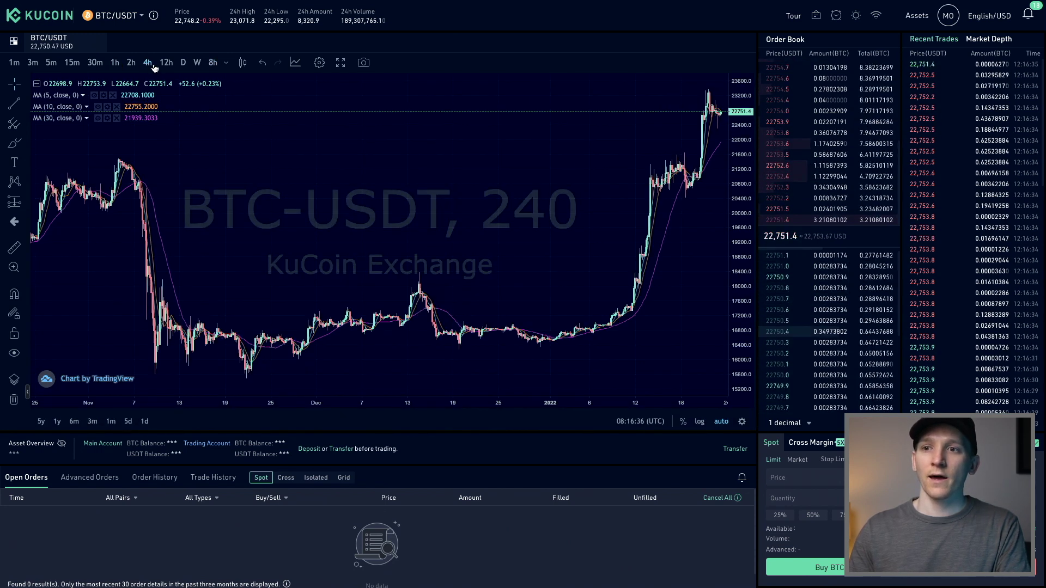
pyautogui.click(183, 63)
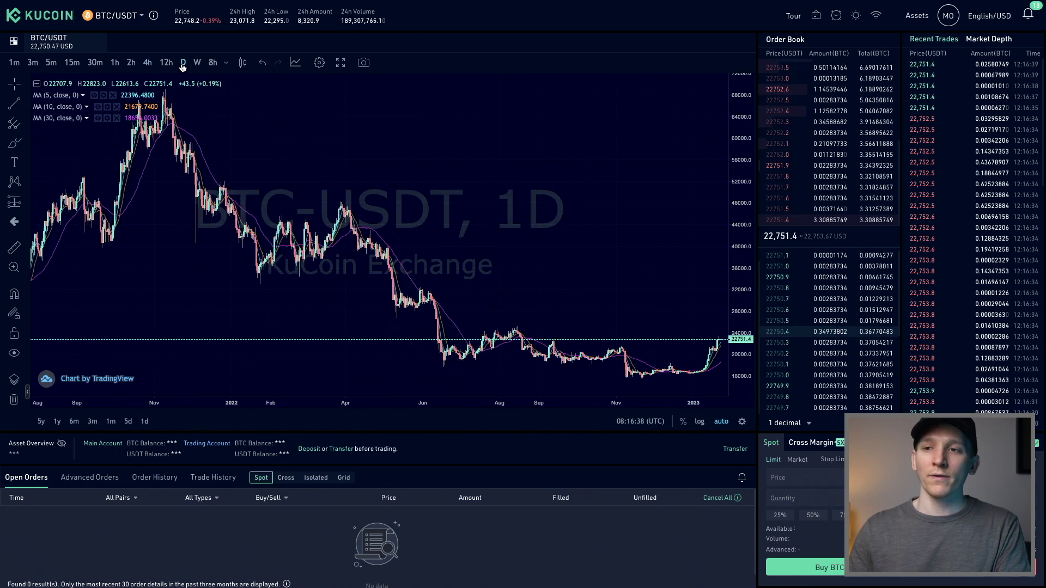
pyautogui.click(198, 63)
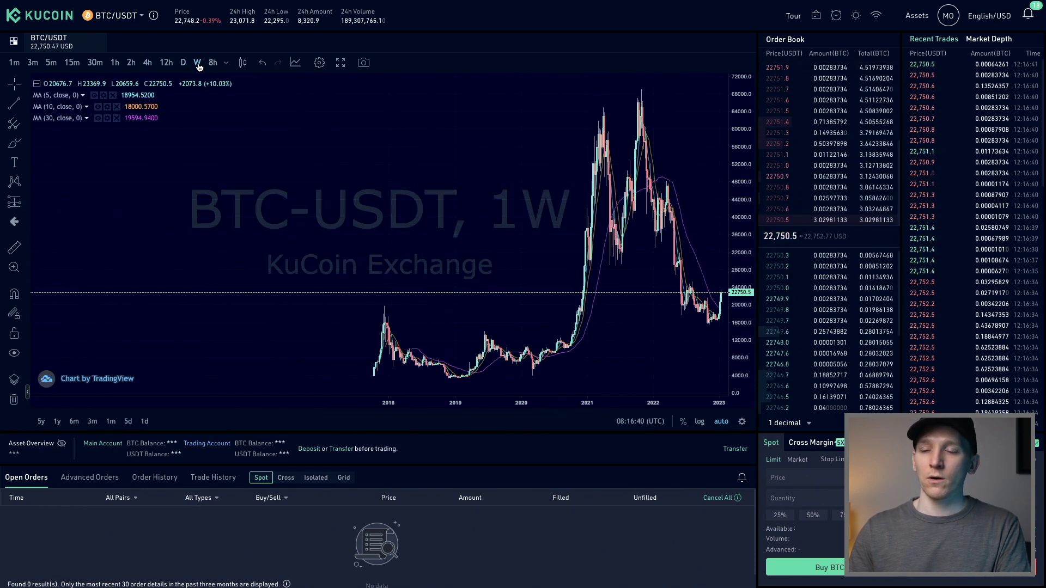
# Reset the weekly chart's view and compare the logarithmic price scale with the linear one.
pyautogui.rightClick(465, 169)
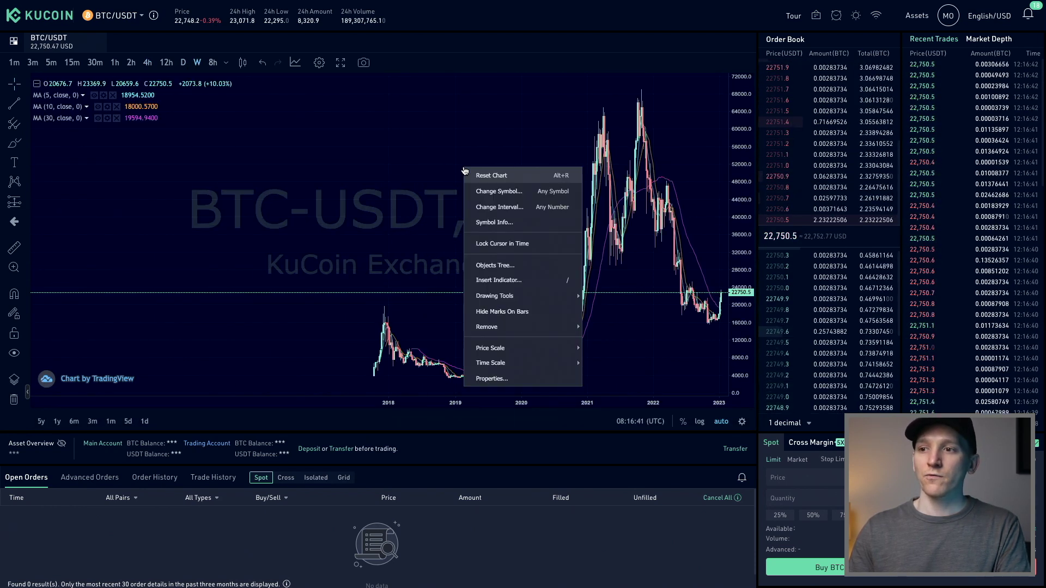
pyautogui.click(491, 176)
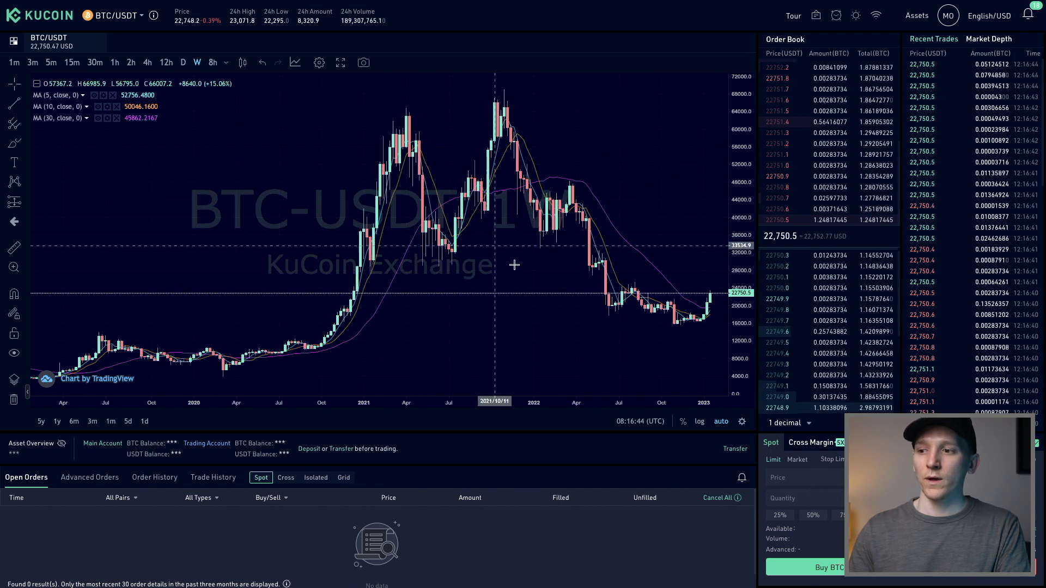
pyautogui.click(700, 423)
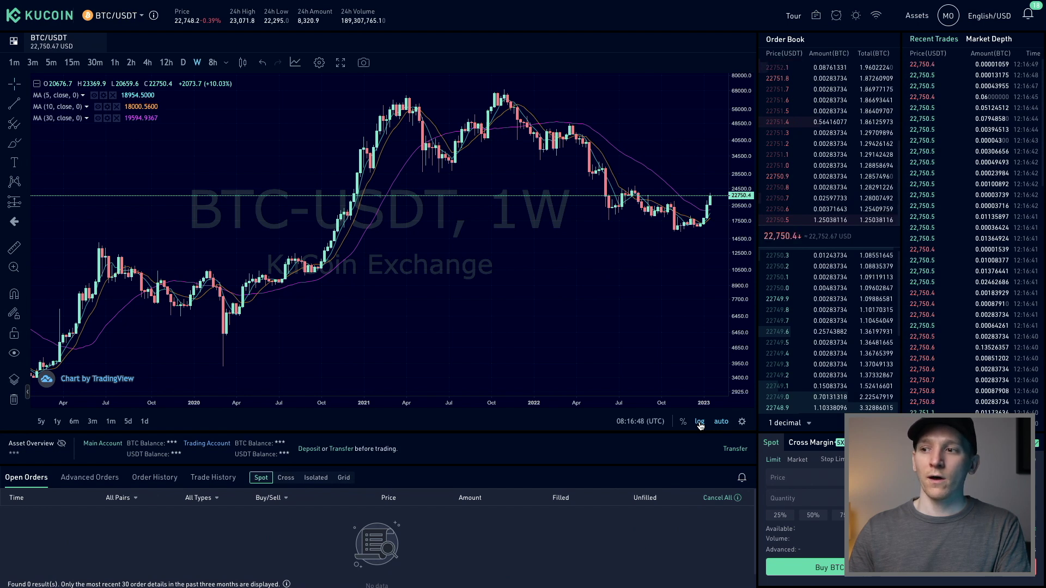
pyautogui.click(700, 423)
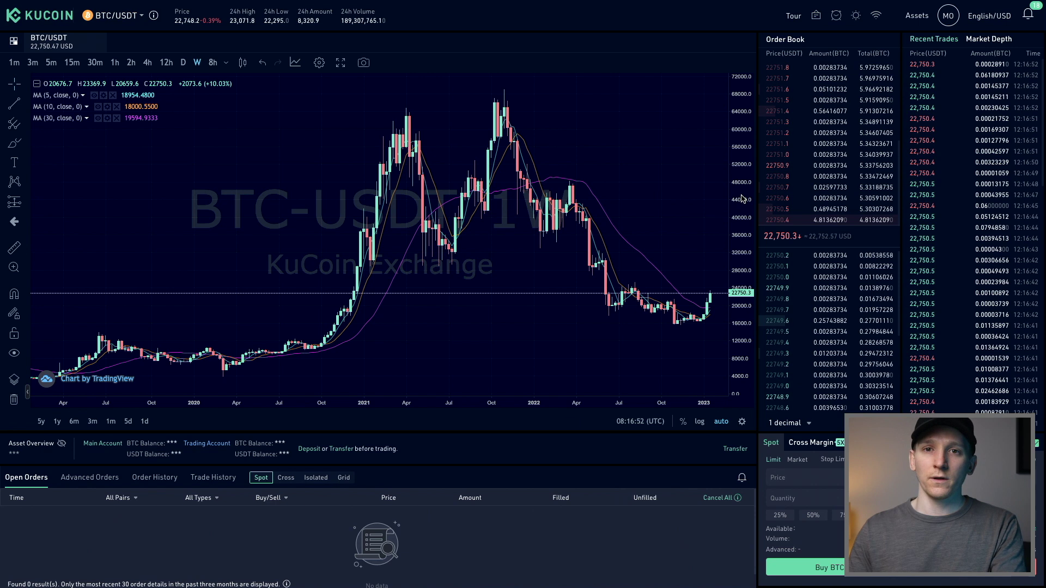
# Compress the chart's price scale and inspect the weekly candles both up close and across the full price history.
pyautogui.moveTo(741, 199); pyautogui.dragTo(735, 226)
pyautogui.scroll(3, 609, 219)
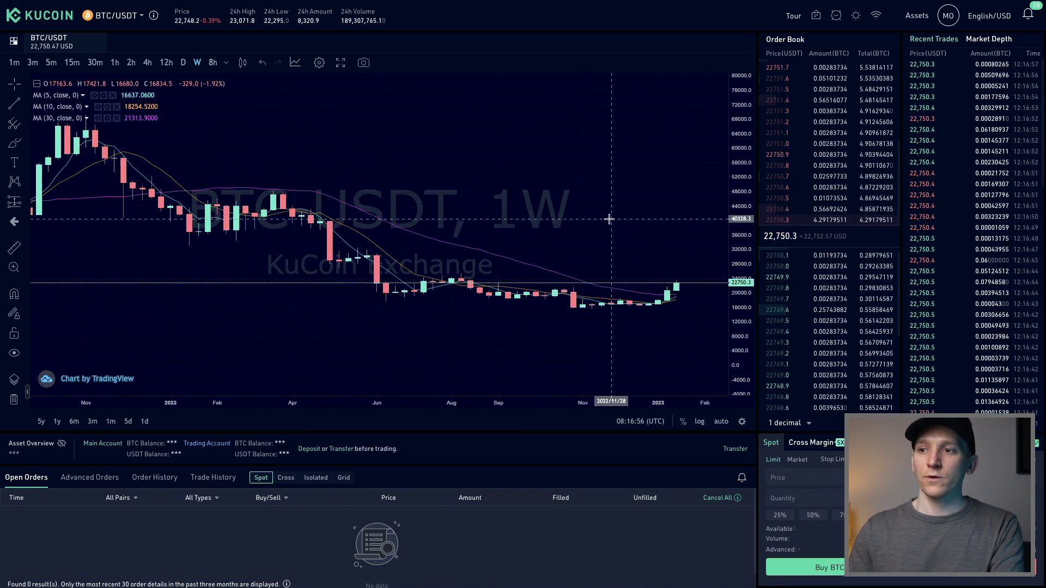
pyautogui.scroll(-5, 609, 219)
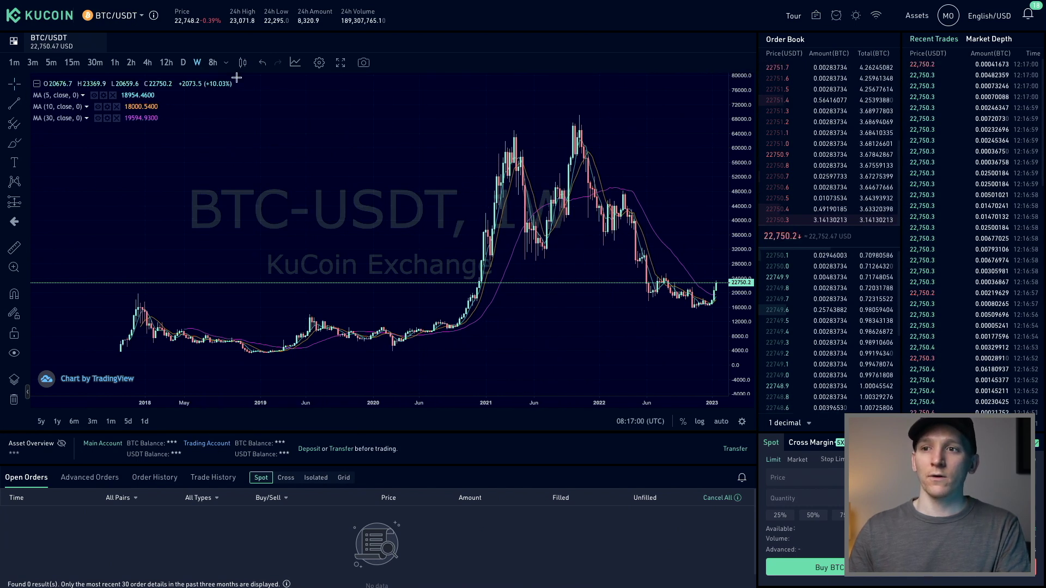
# Try the Line style on the BTC/USDT chart and return it to Candles.
pyautogui.click(243, 62)
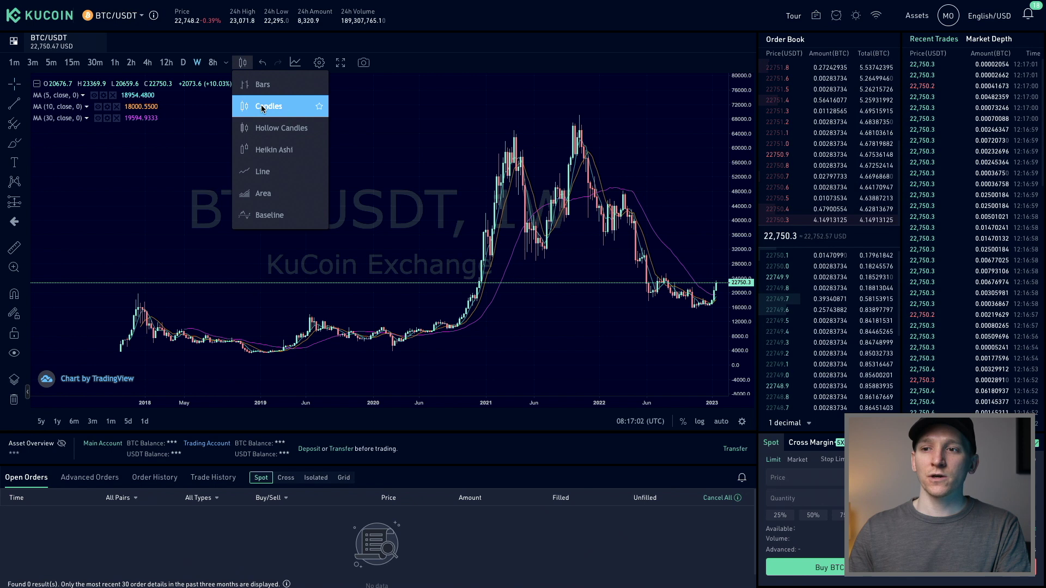
pyautogui.click(262, 171)
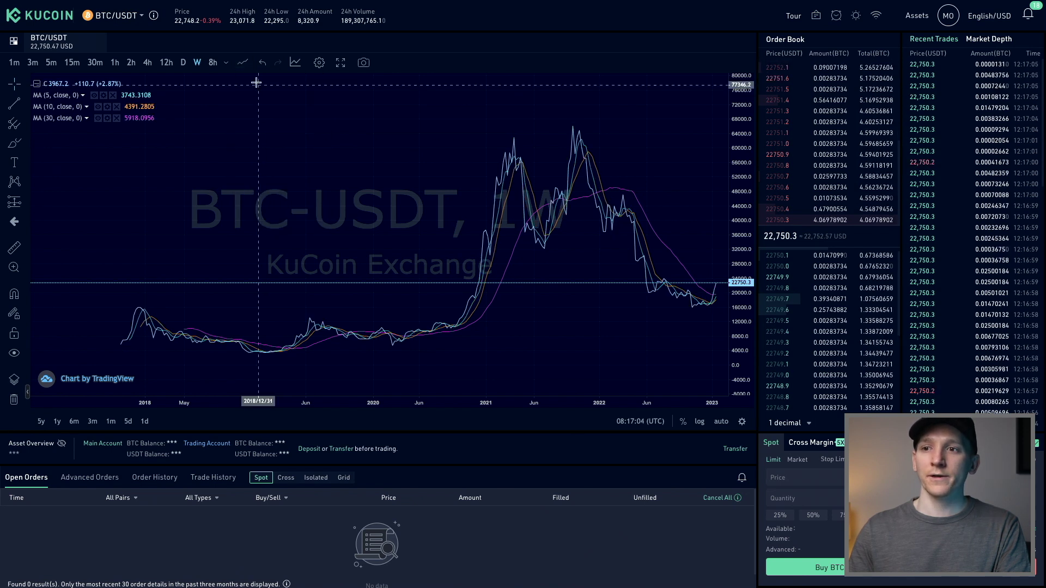
pyautogui.click(243, 62)
pyautogui.click(261, 107)
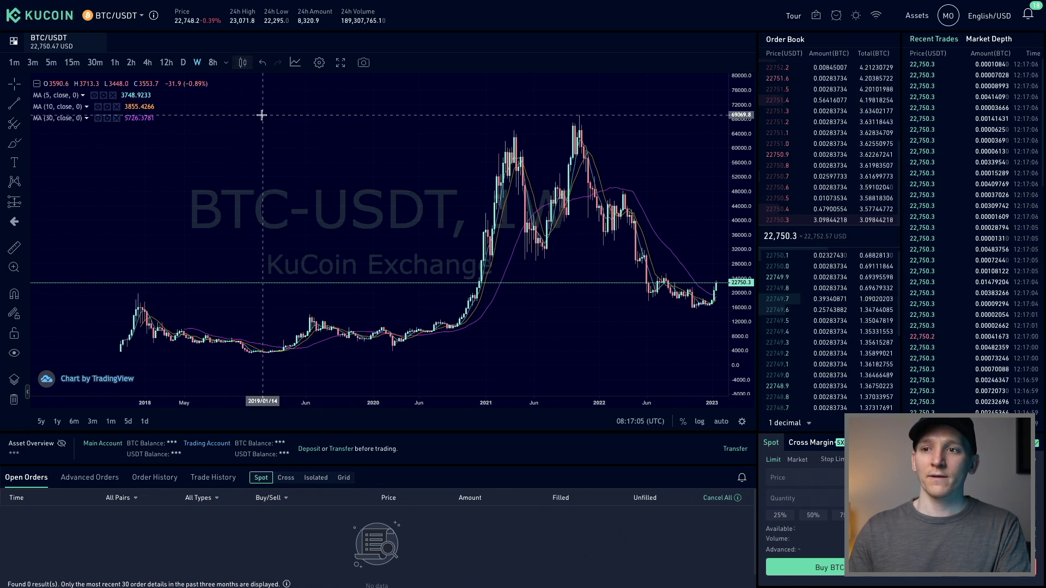
# Search the indicators for "moving", add Moving Average to the chart twice, and remove both added averages.
pyautogui.click(296, 63)
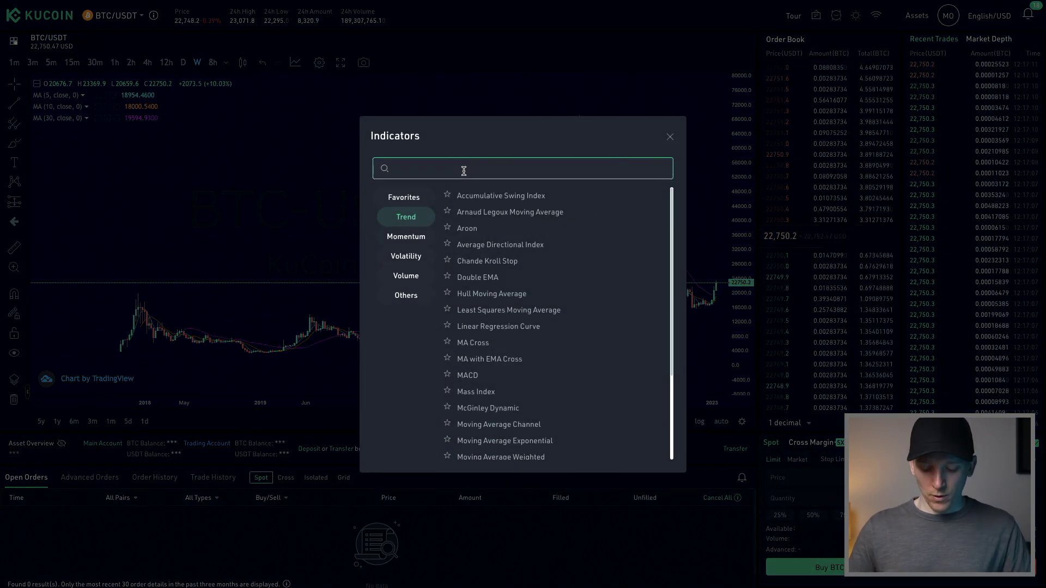
pyautogui.write('moving')
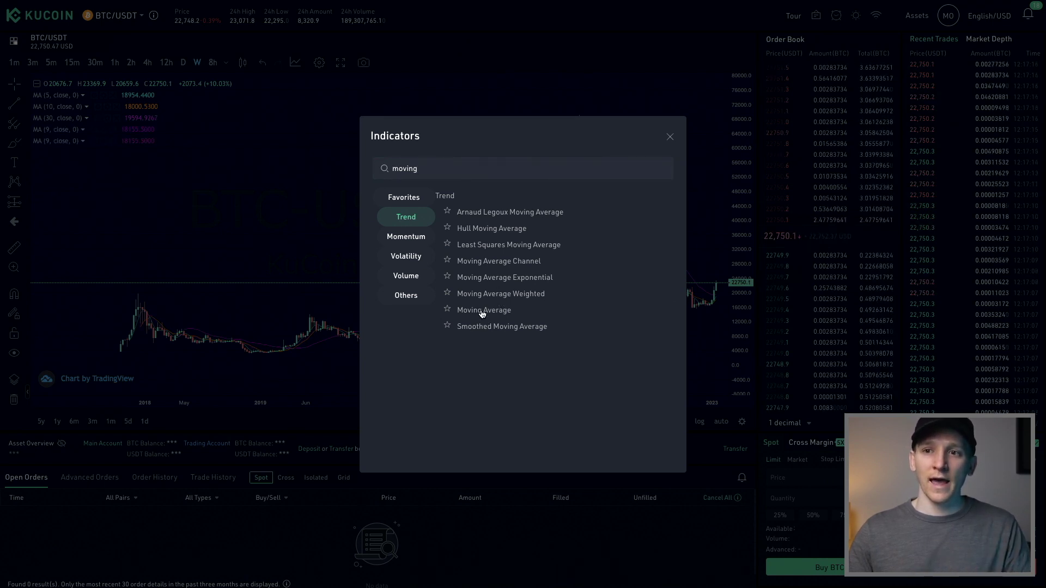
pyautogui.click(671, 138)
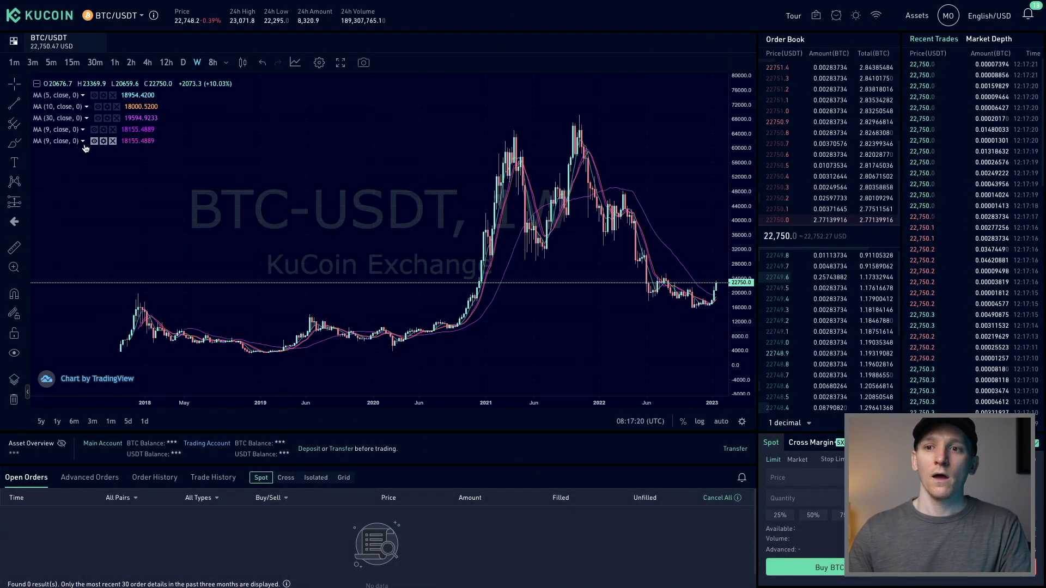
pyautogui.click(112, 140)
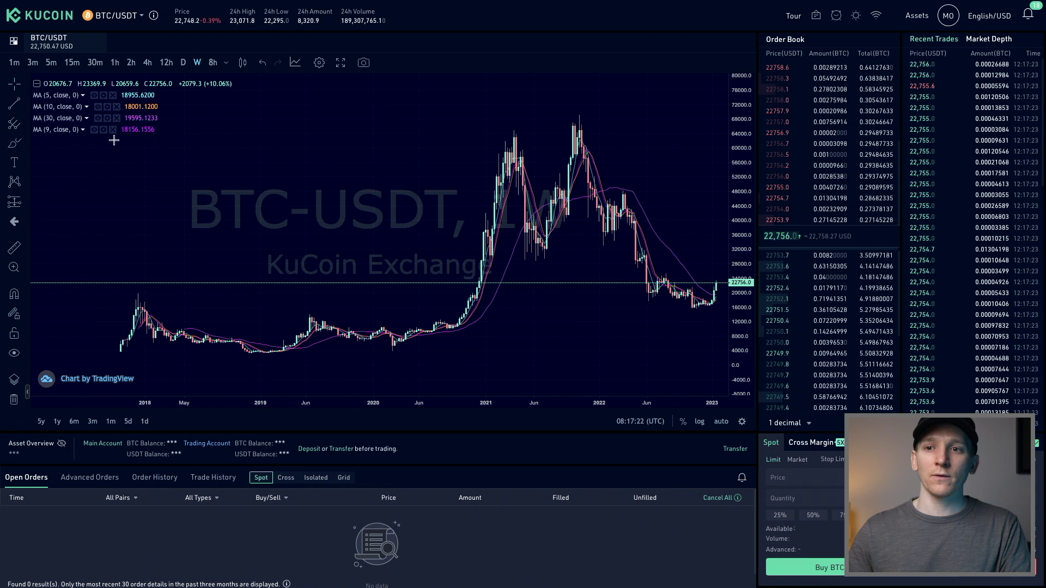
pyautogui.click(112, 129)
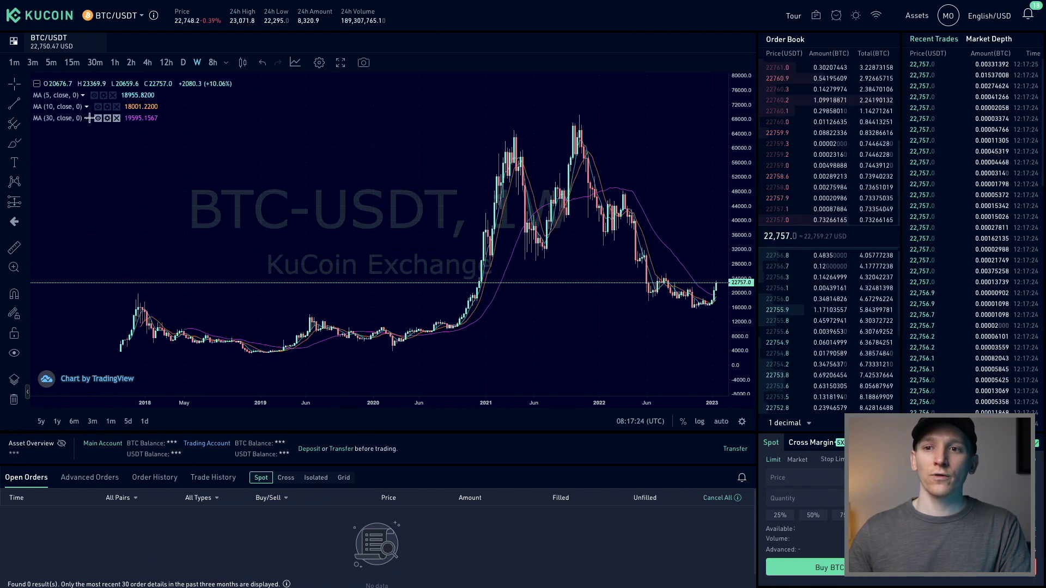
# Hide the 5, 10 and 30-period moving averages on the chart and show all three again.
pyautogui.click(99, 118)
pyautogui.click(99, 119)
pyautogui.click(97, 107)
pyautogui.click(94, 95)
pyautogui.click(99, 117)
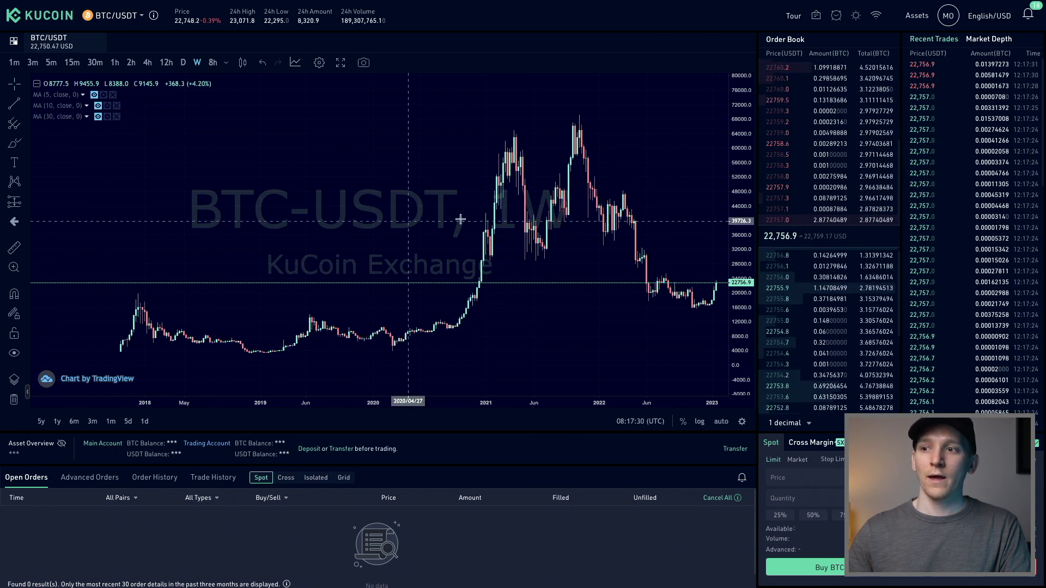
pyautogui.click(98, 117)
pyautogui.click(98, 106)
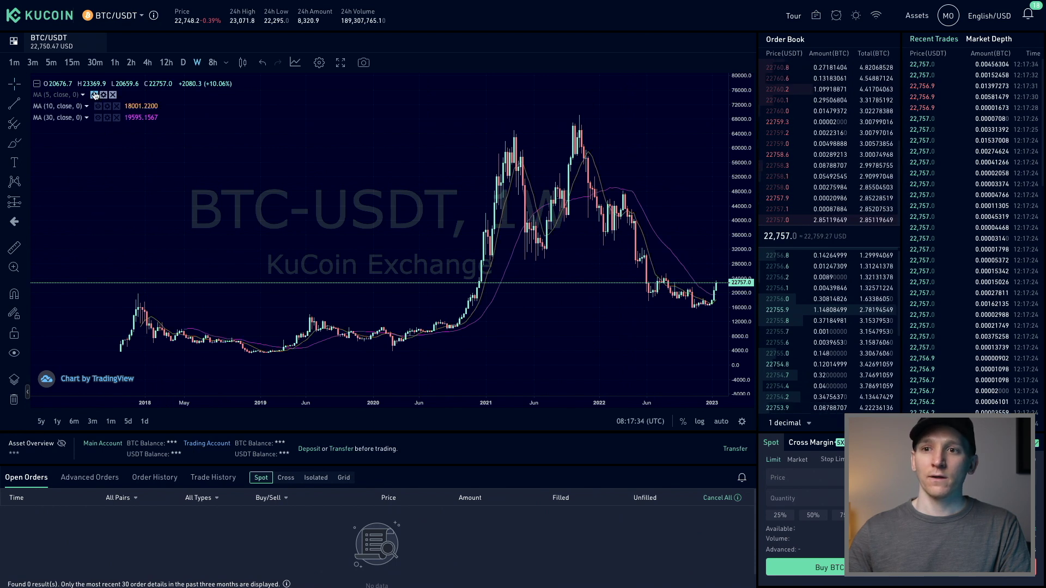
pyautogui.click(95, 95)
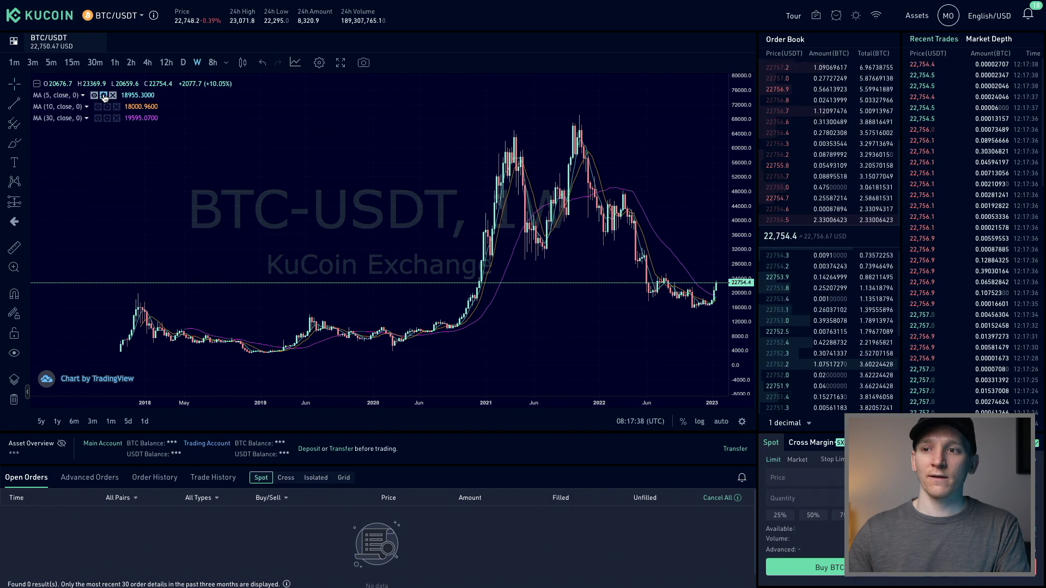
# Set the 5-period moving average's length to 100 and make its plot line thicker.
pyautogui.click(104, 96)
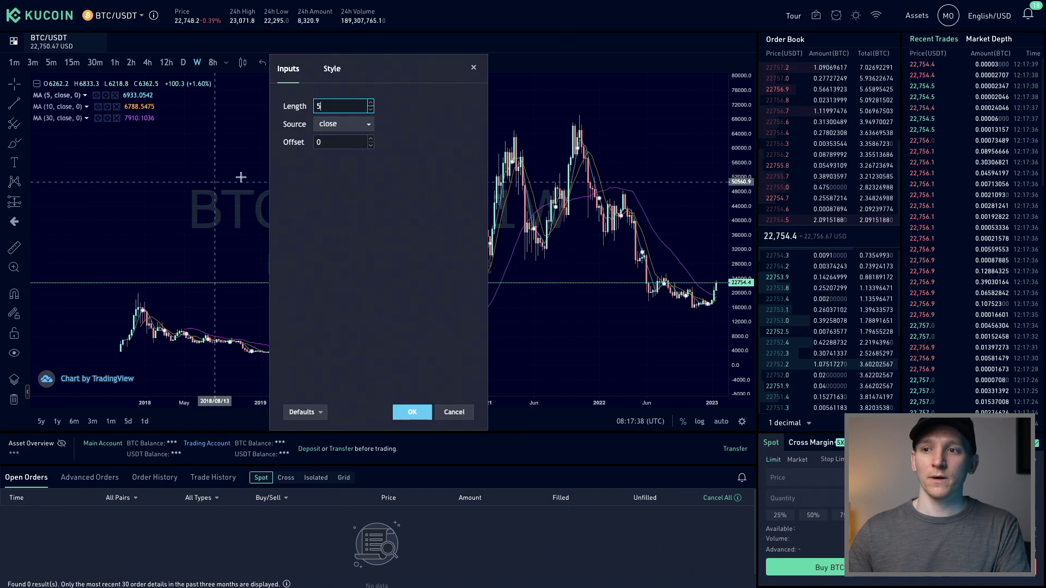
pyautogui.doubleClick(320, 107)
pyautogui.write('100')
pyautogui.click(329, 69)
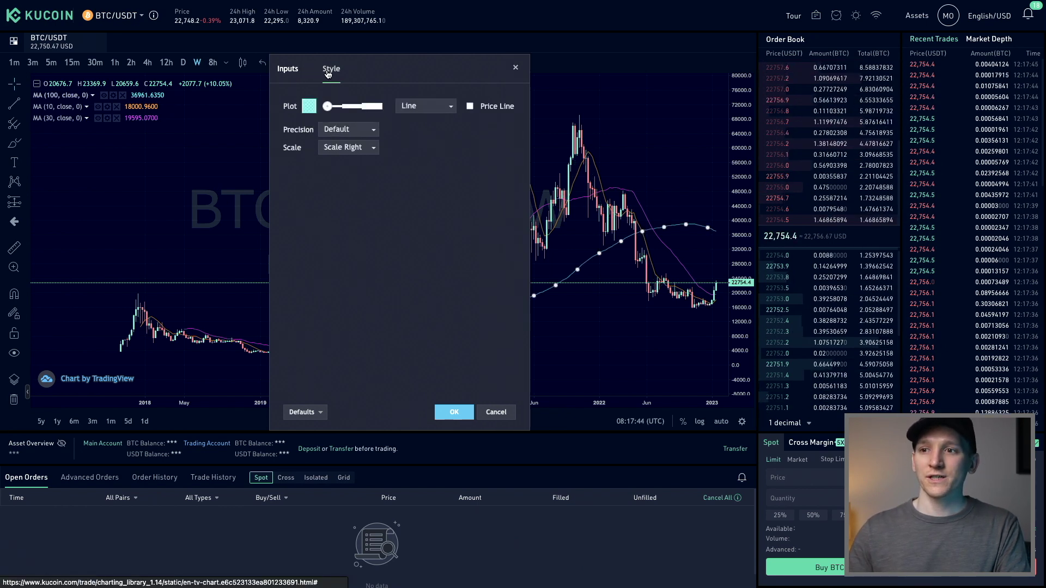
pyautogui.click(346, 106)
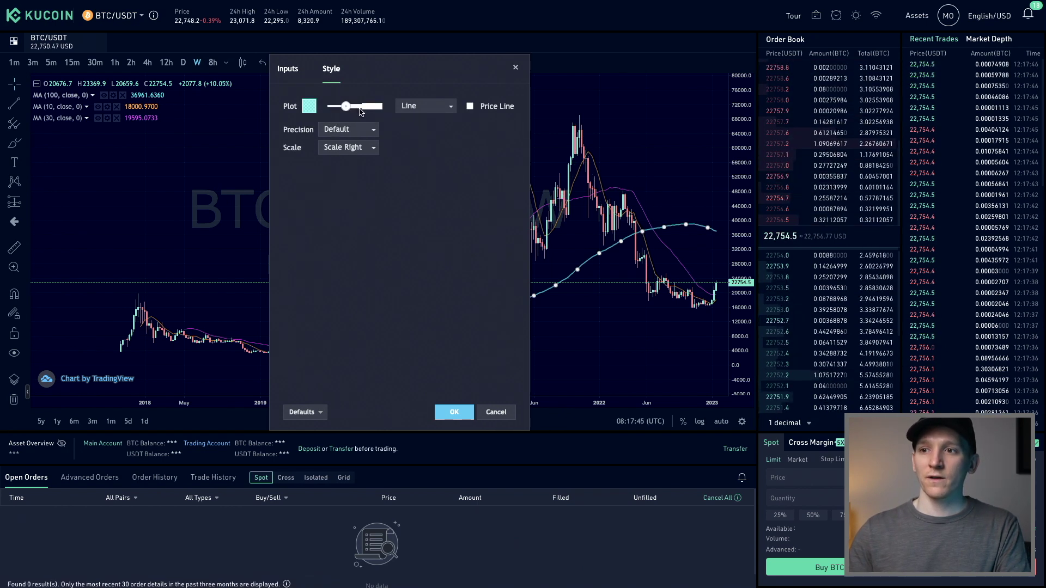
pyautogui.click(309, 107)
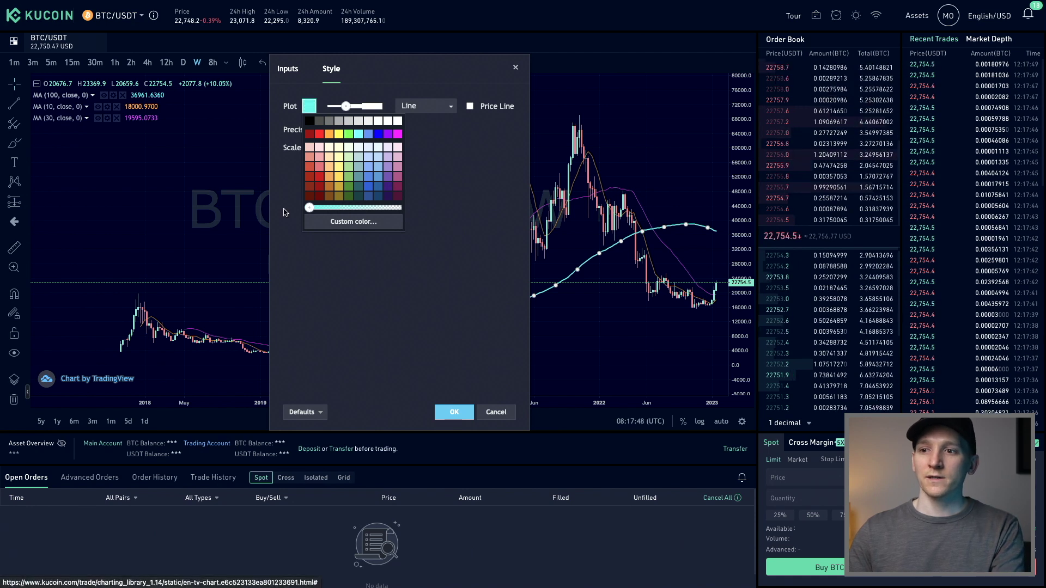
pyautogui.click(352, 312)
pyautogui.click(454, 413)
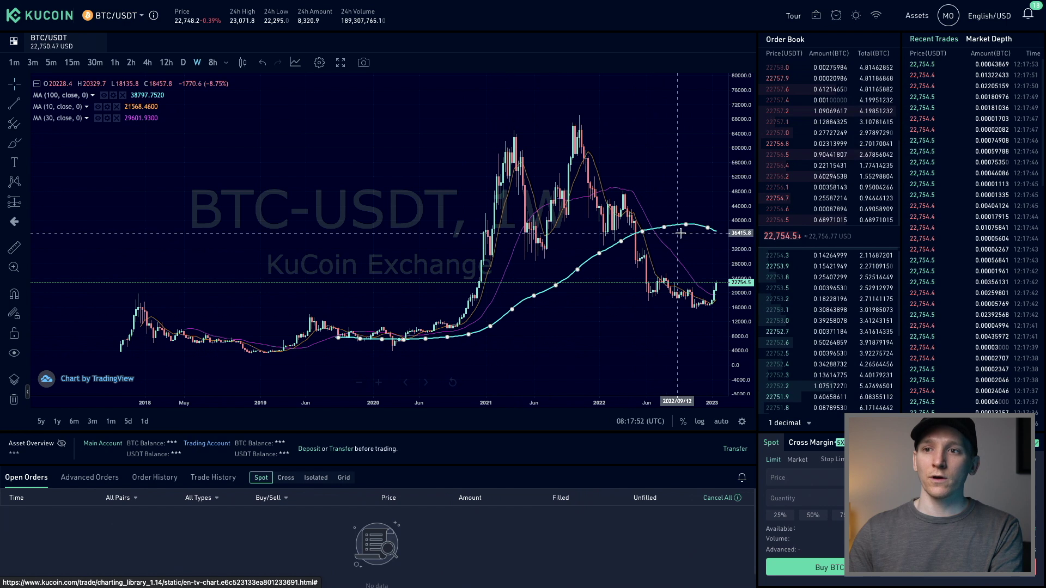
# Switch the chart to the daily interval, reset its view and reposition the candles.
pyautogui.click(184, 63)
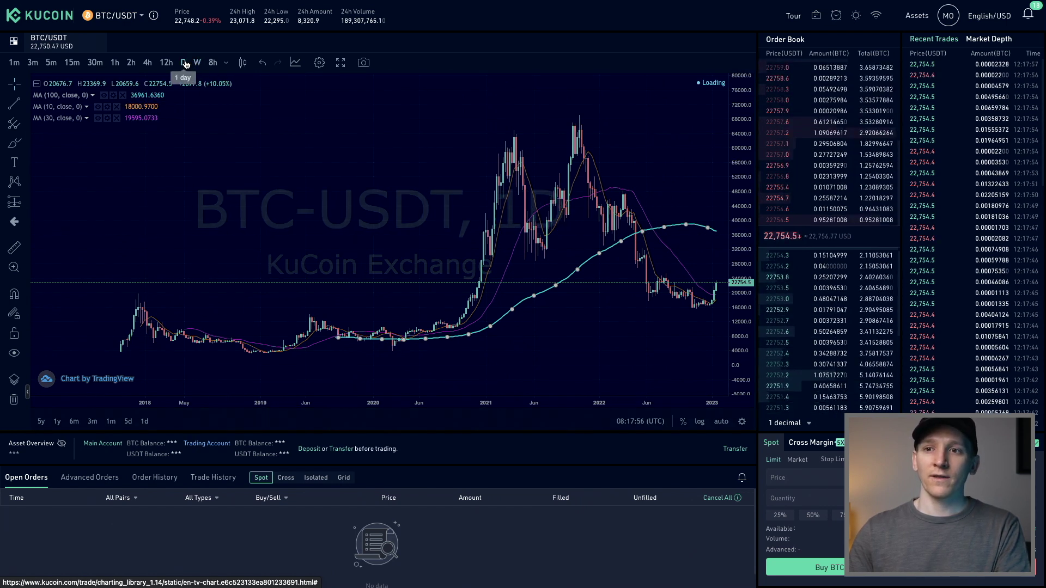
pyautogui.rightClick(530, 223)
pyautogui.click(545, 204)
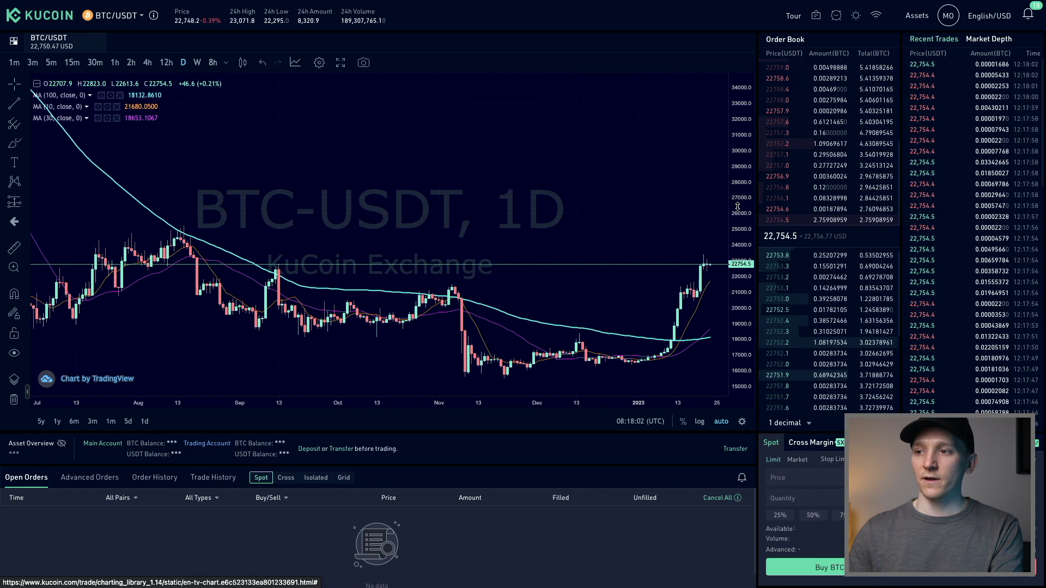
pyautogui.moveTo(554, 226); pyautogui.dragTo(567, 134)
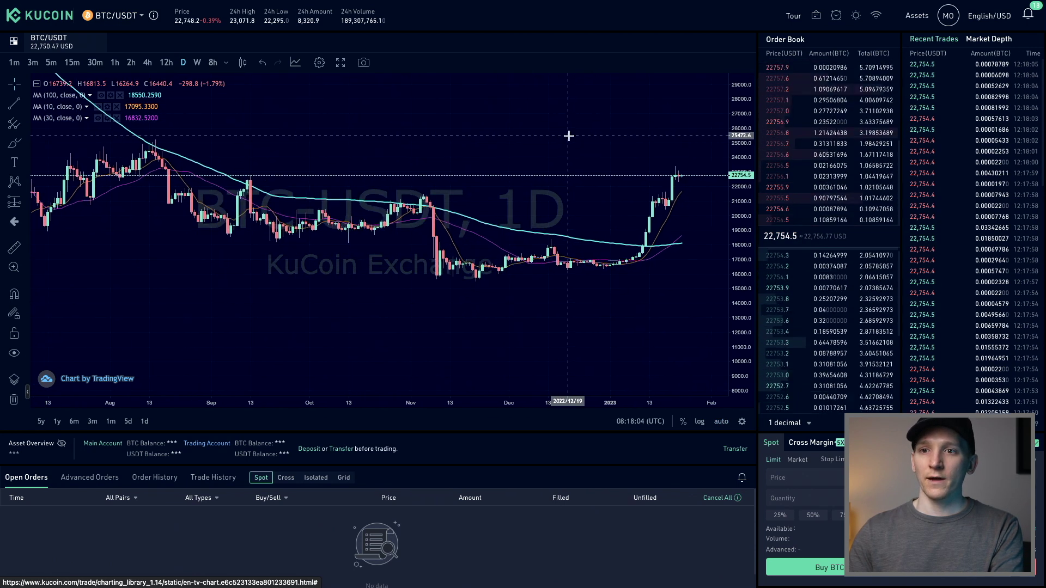
# Brush a circle around the early November candles and give it a thicker green line.
pyautogui.click(15, 144)
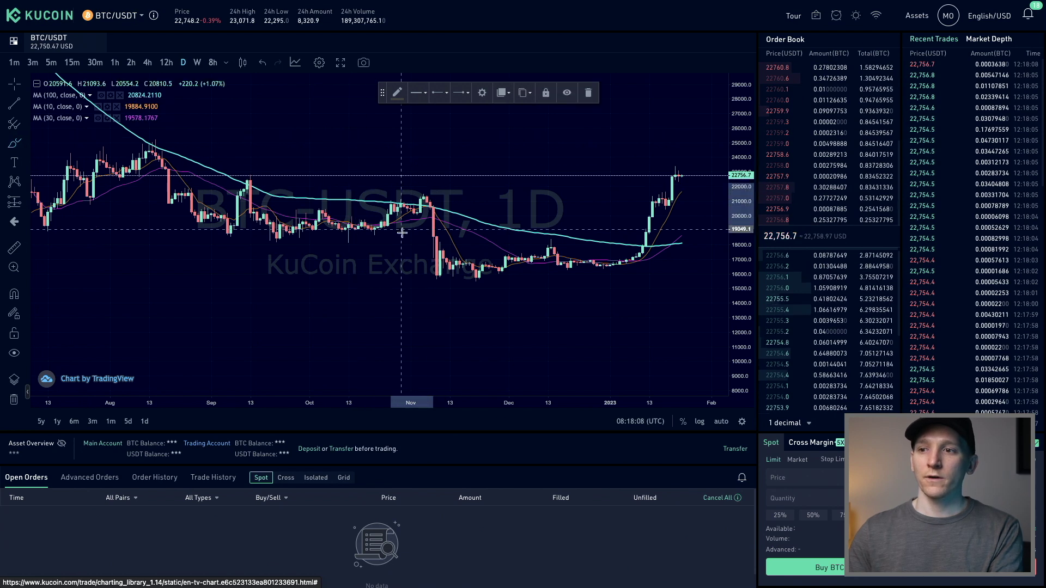
pyautogui.moveTo(418, 186); pyautogui.dragTo(430, 184)
pyautogui.click(419, 93)
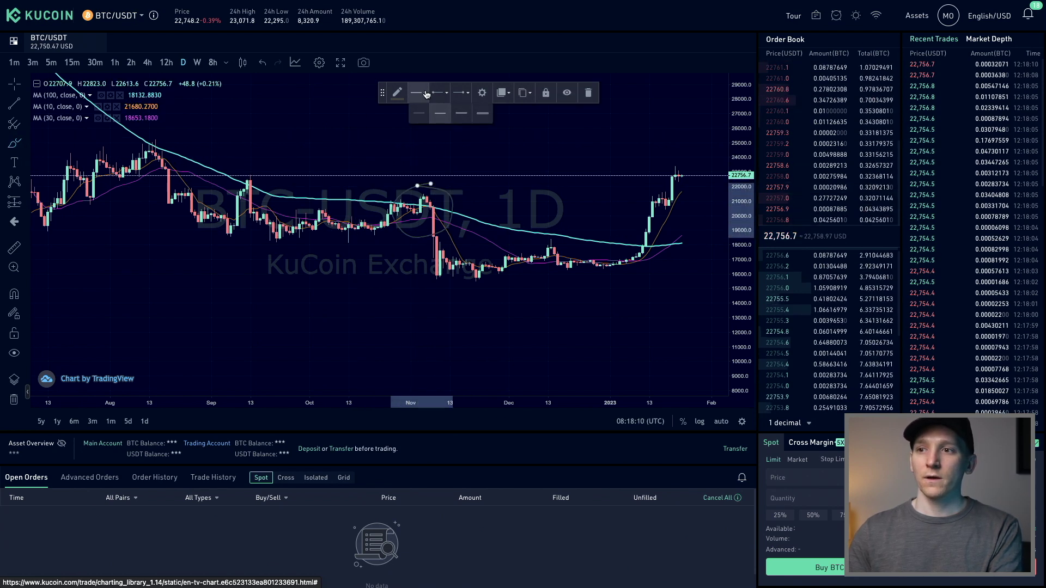
pyautogui.click(452, 120)
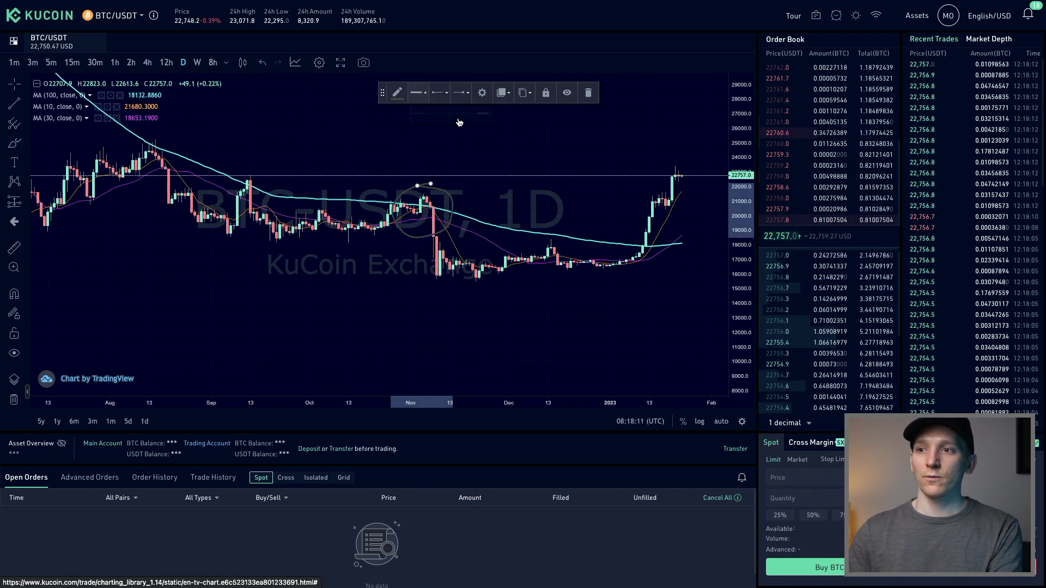
pyautogui.click(490, 96)
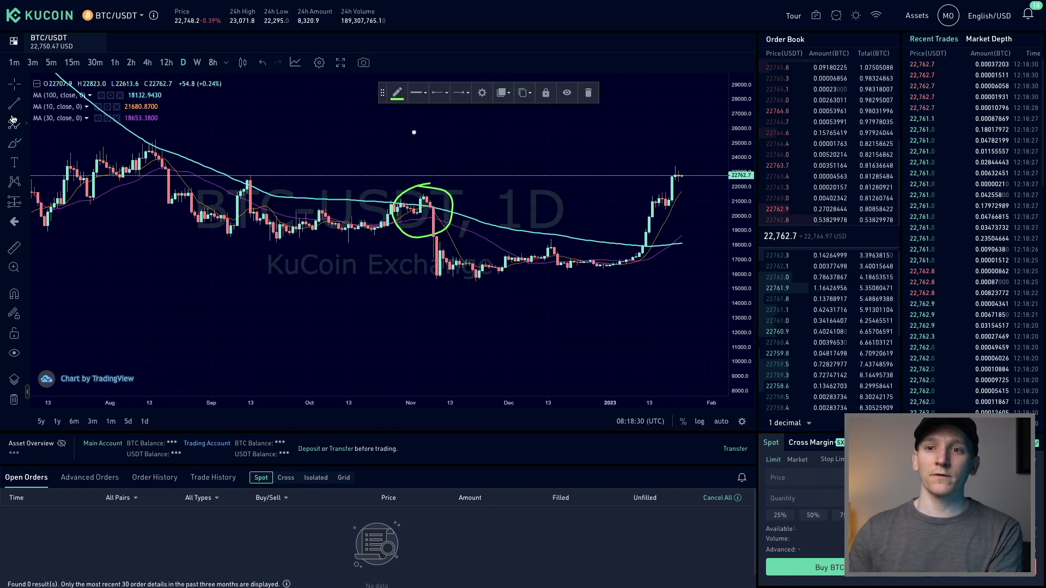
# Draw a nearly flat trend line above the candles between 25 September and 18 October 2022, at about 25000.
pyautogui.click(14, 104)
pyautogui.click(26, 106)
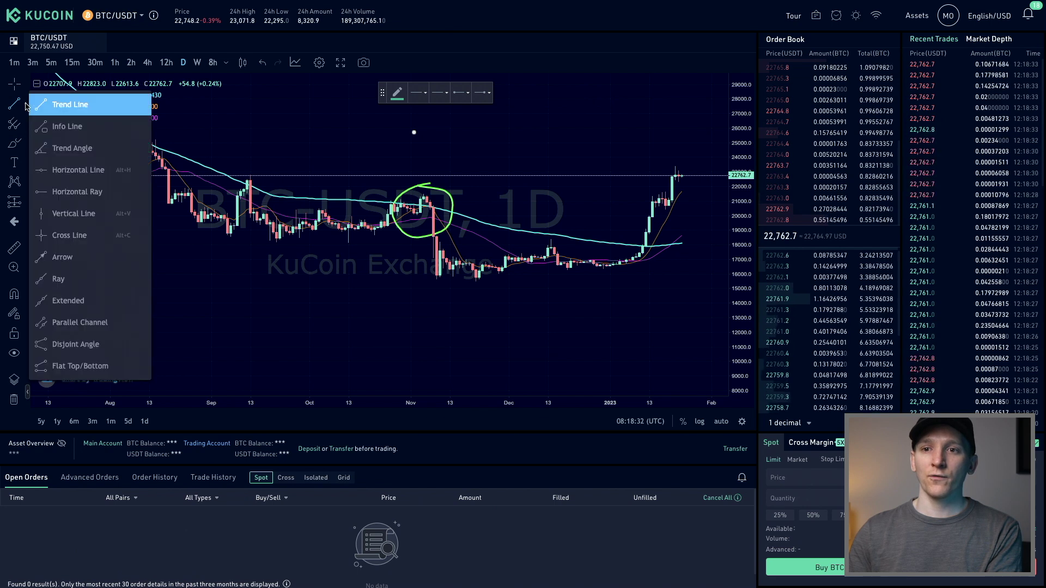
pyautogui.click(60, 103)
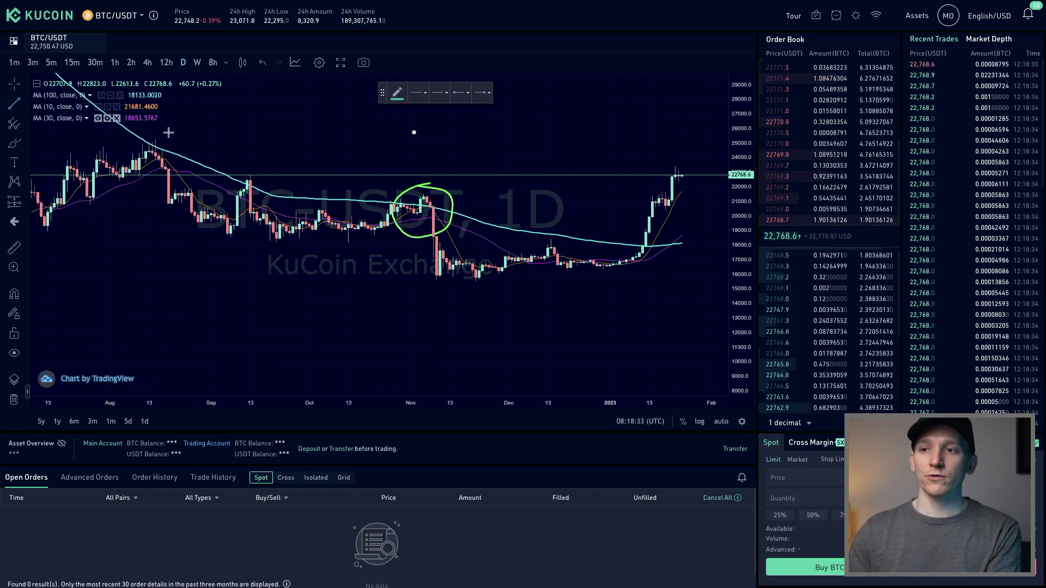
pyautogui.click(365, 143)
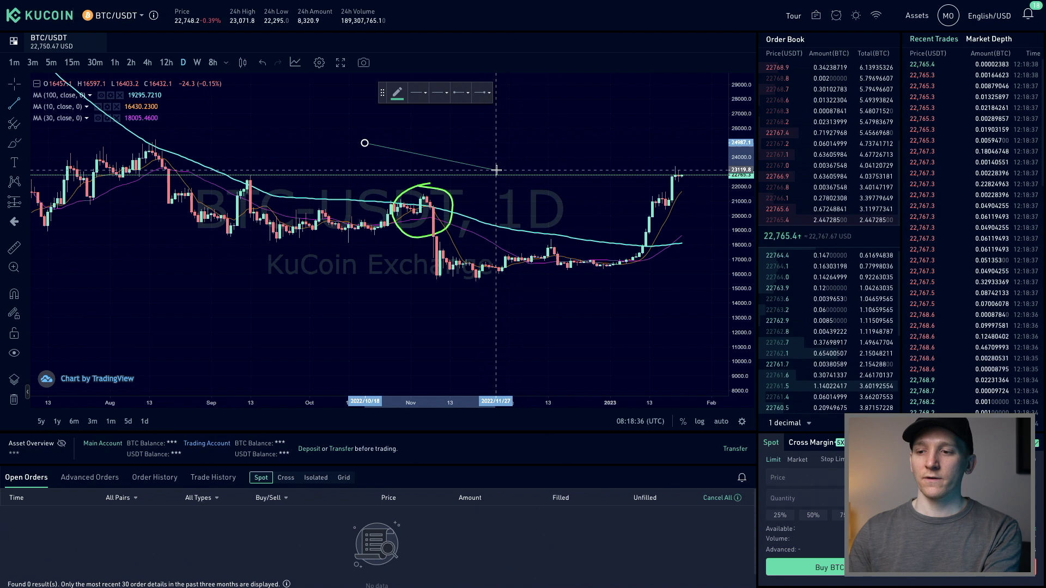
pyautogui.click(290, 141)
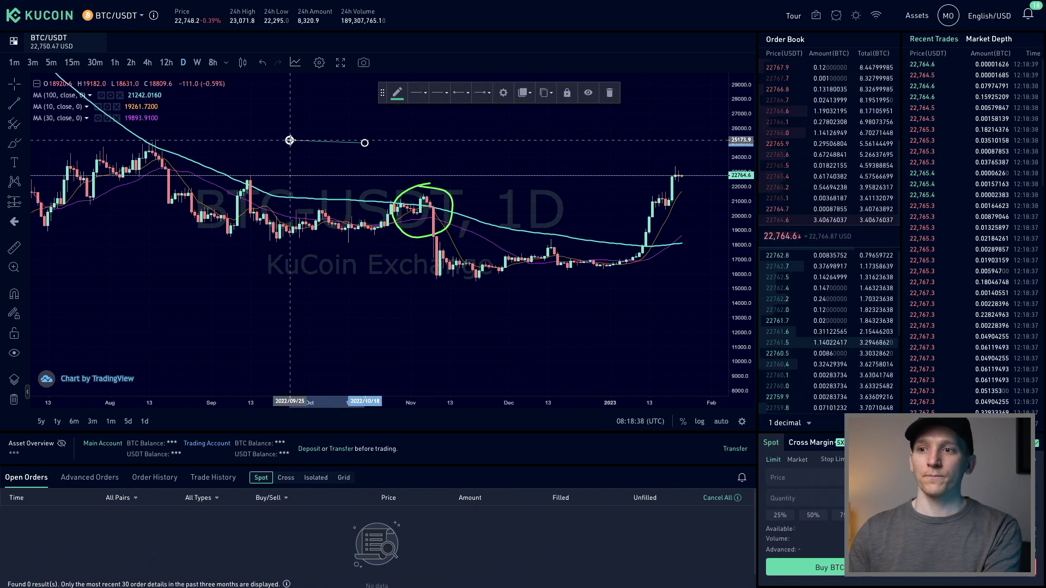
# Place a horizontal ray starting at 5 October 2022 along the November low, at about 15725.
pyautogui.click(26, 107)
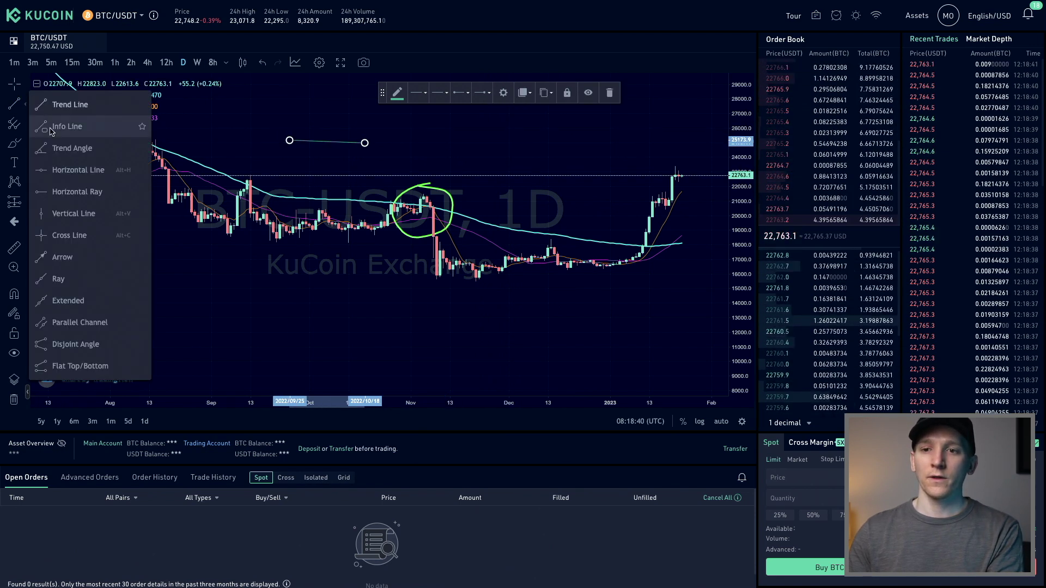
pyautogui.click(71, 189)
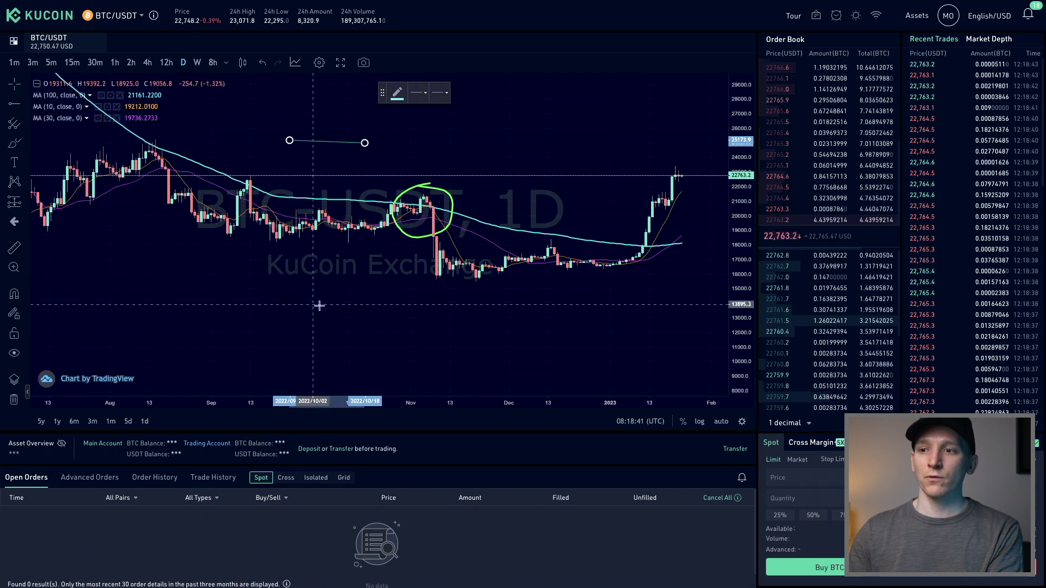
pyautogui.click(322, 278)
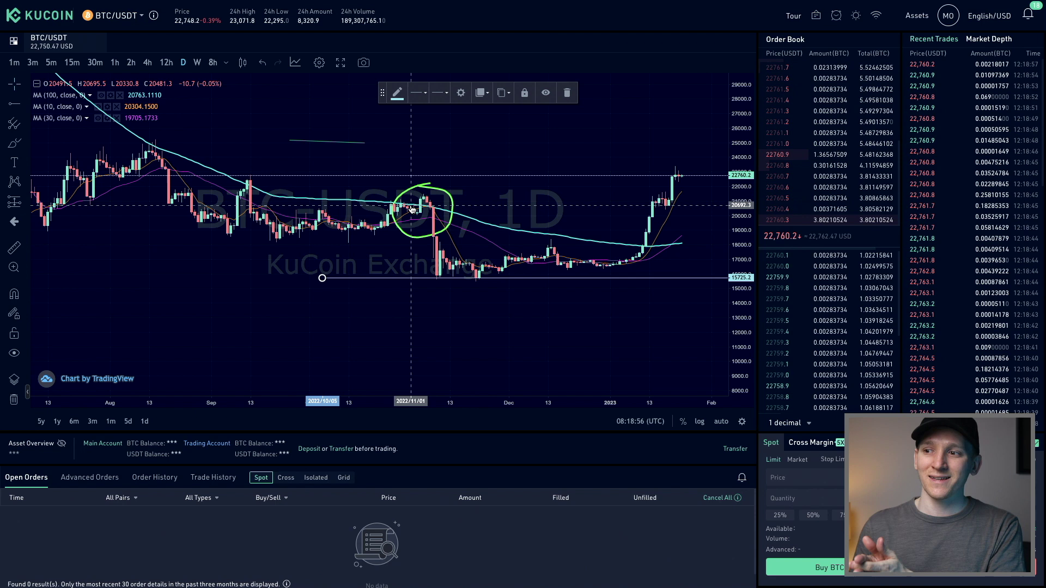
# Delete the horizontal ray and the green brushed circle from the chart.
pyautogui.click(567, 93)
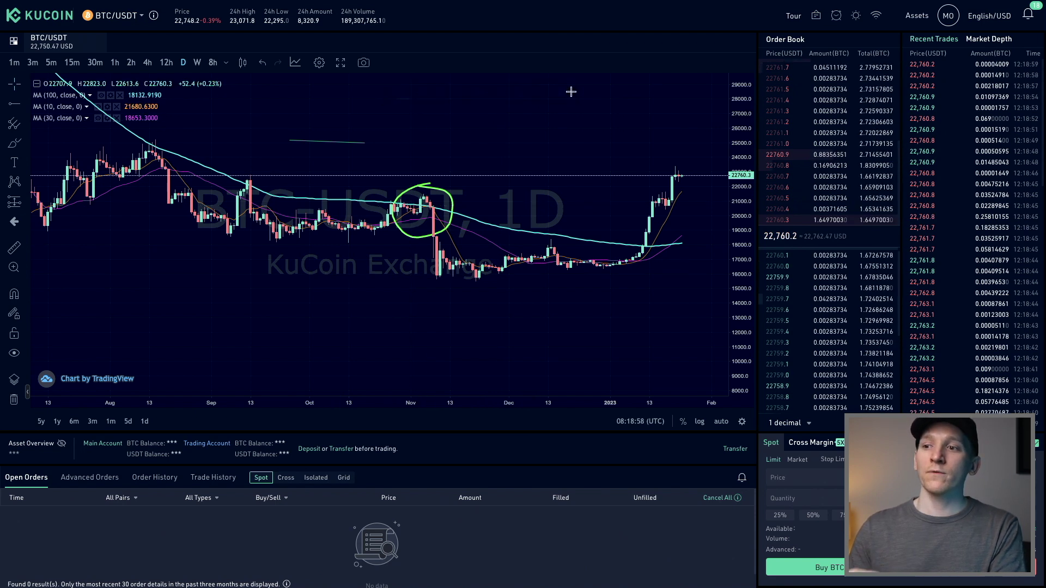
pyautogui.click(423, 188)
pyautogui.press('Delete')
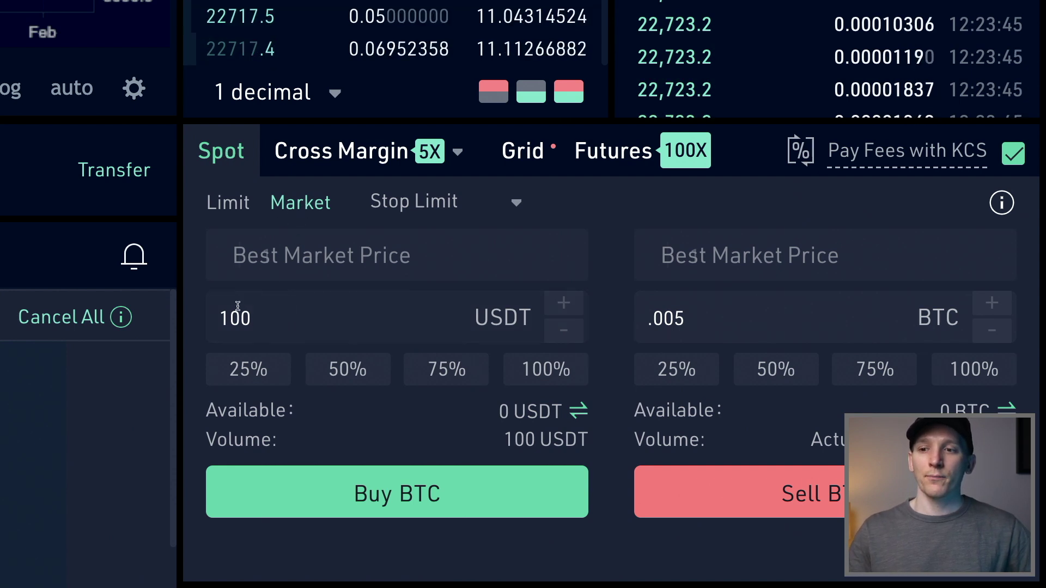
# Enter 100 USDT as the amount of the spot market buy order for BTC and dismiss the maximum-amount notice.
pyautogui.doubleClick(215, 319)
pyautogui.write('100')
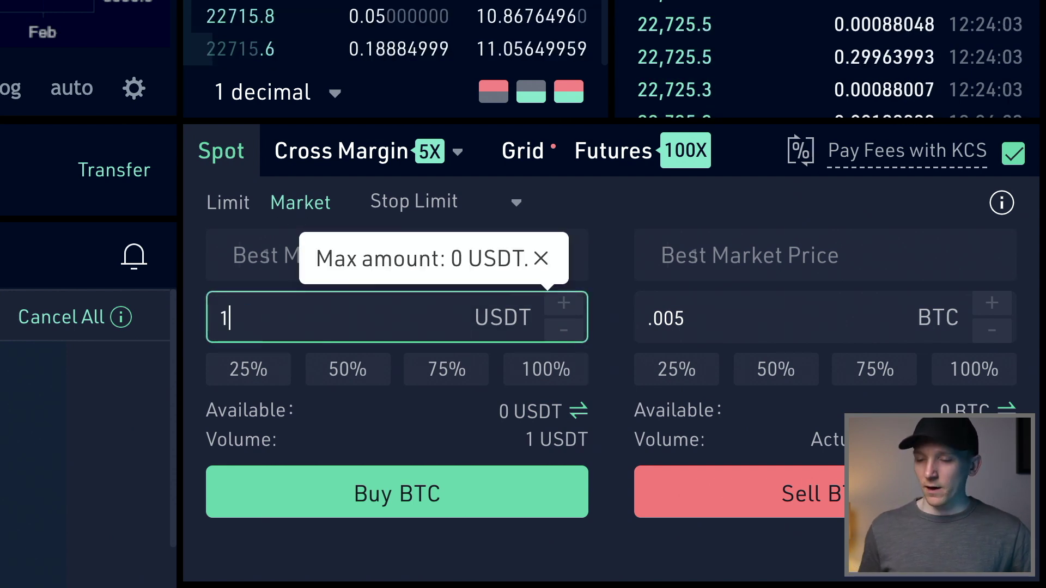
pyautogui.click(542, 261)
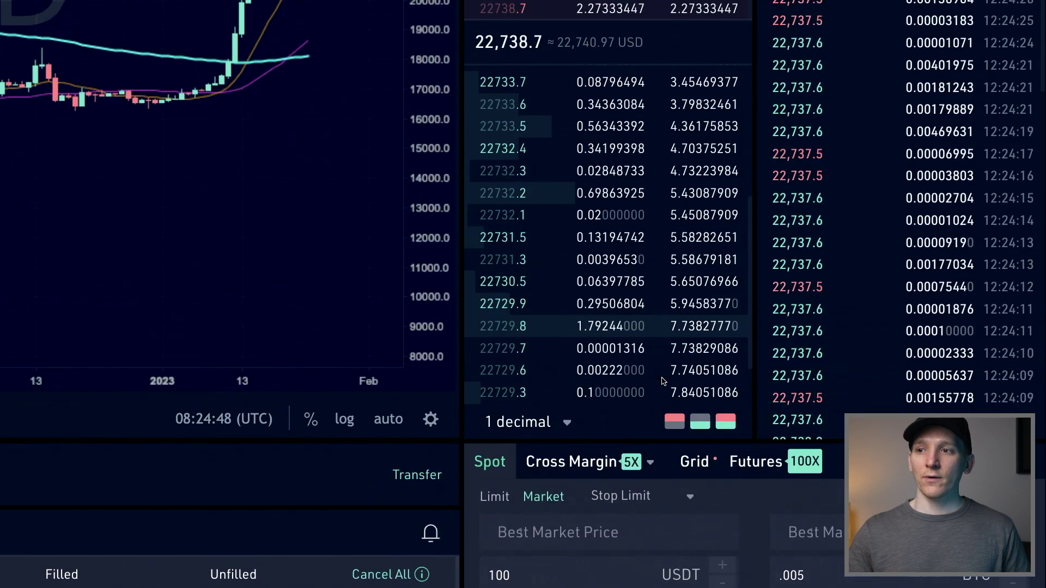
# Inspect the BTC/USDT order book bids and switch the spot order form to a limit order.
pyautogui.moveTo(663, 383)
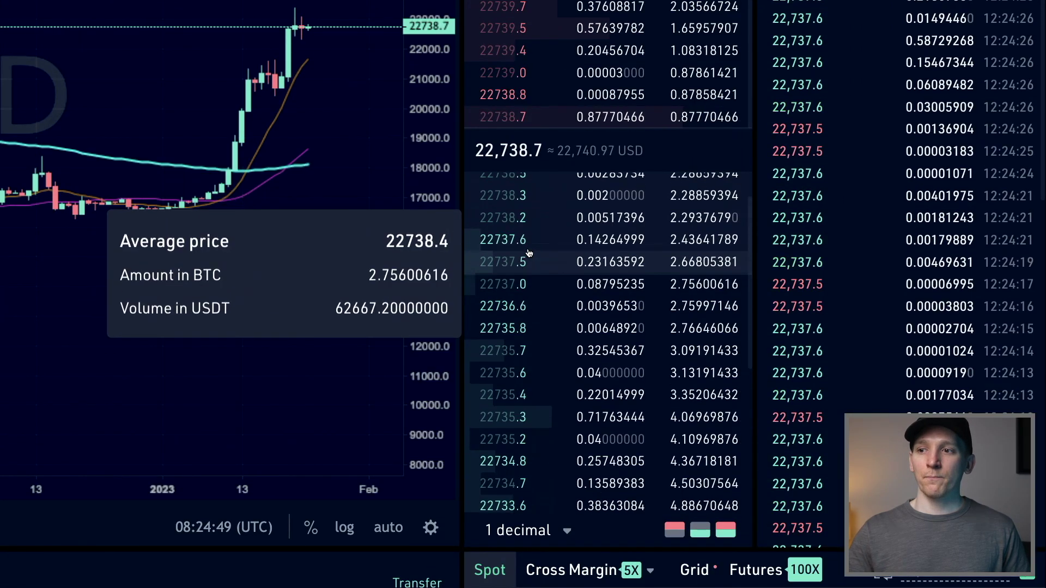
pyautogui.moveTo(512, 250)
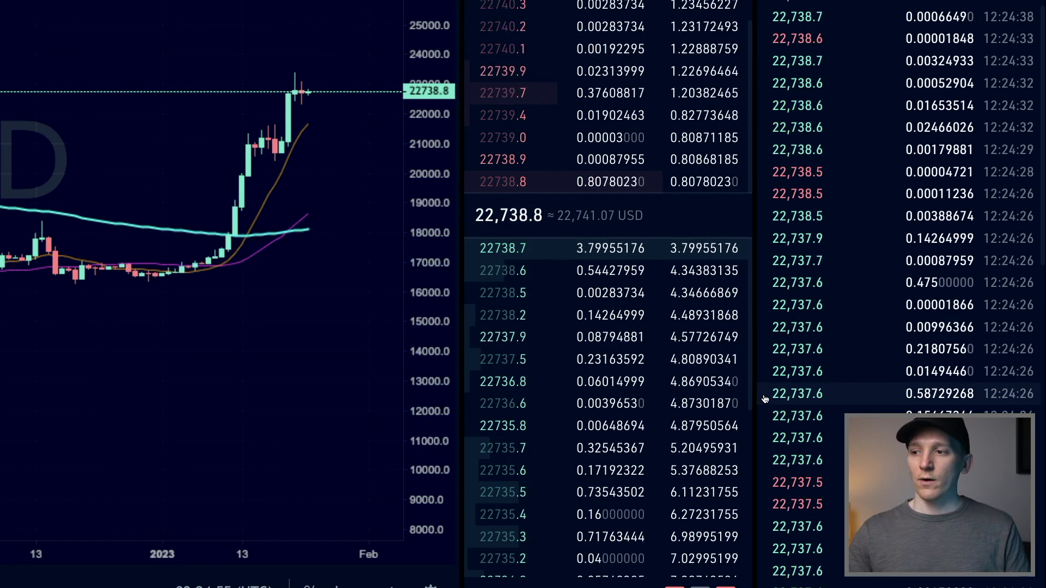
pyautogui.scroll(-5, 754, 434)
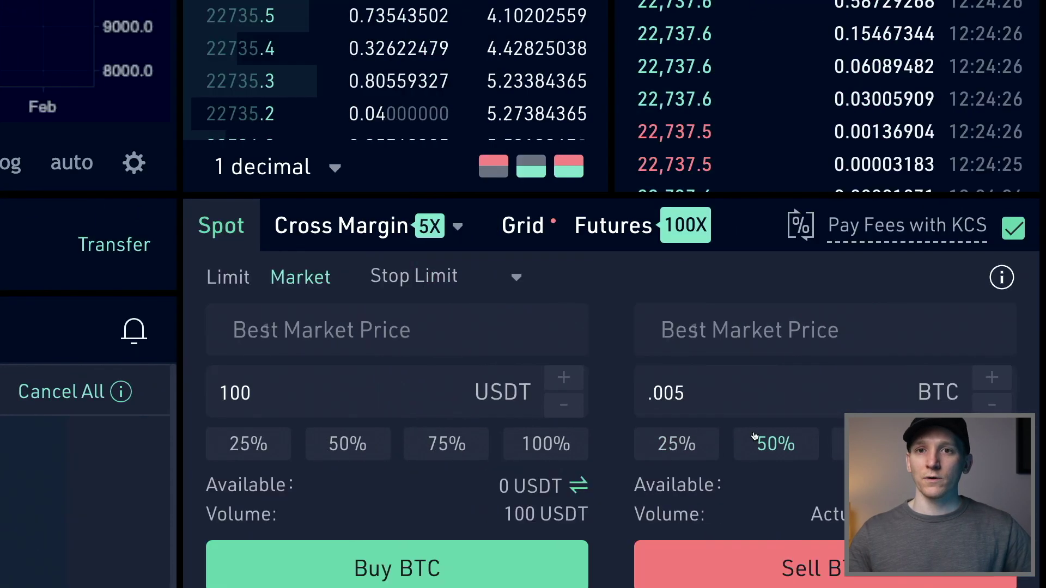
pyautogui.click(228, 278)
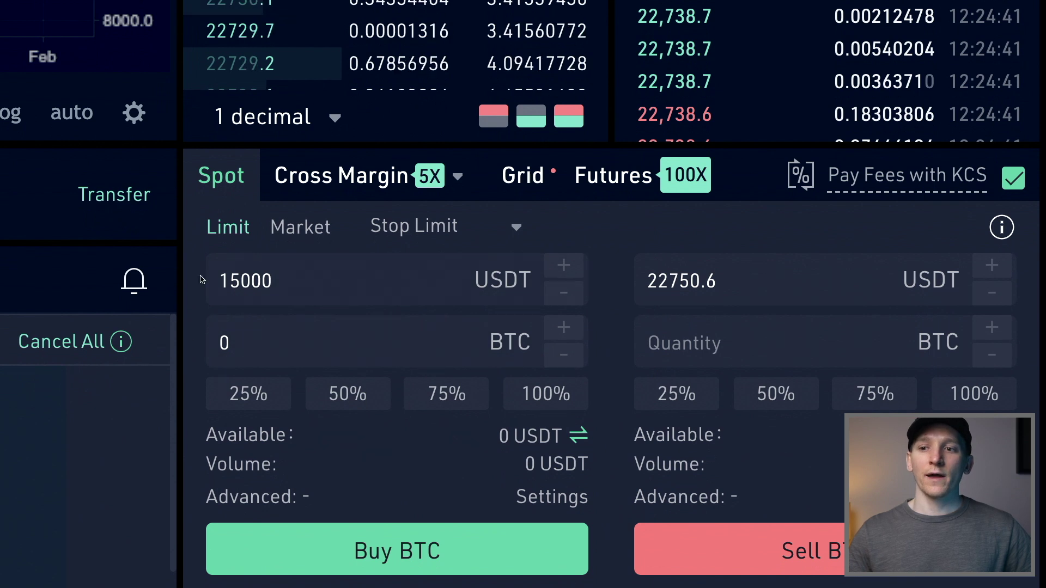
# Fill the spot limit order with the 22732.3 USDT bid from the order book and its cumulative quantity.
pyautogui.doubleClick(293, 278)
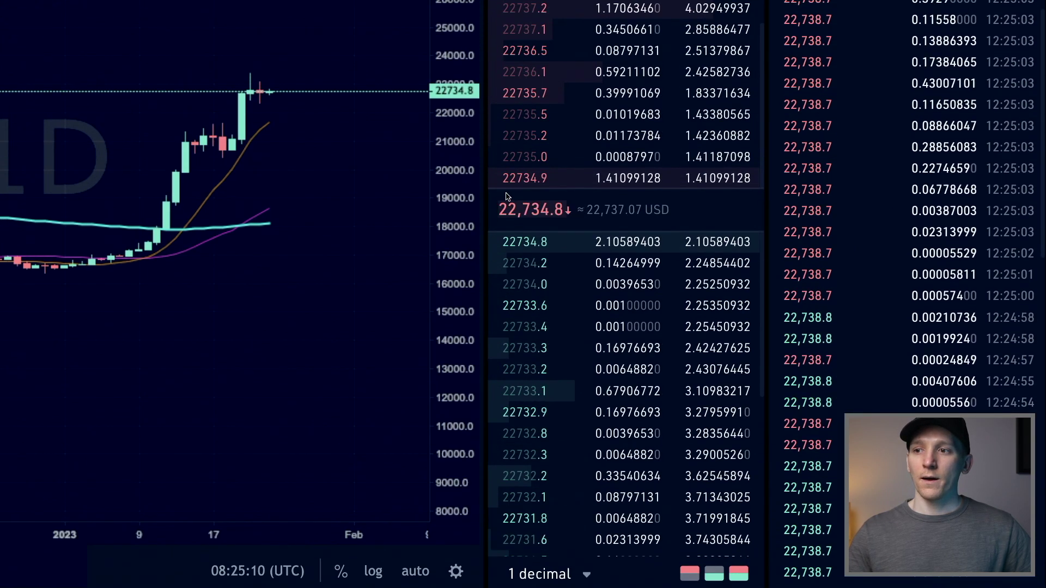
pyautogui.moveTo(512, 11)
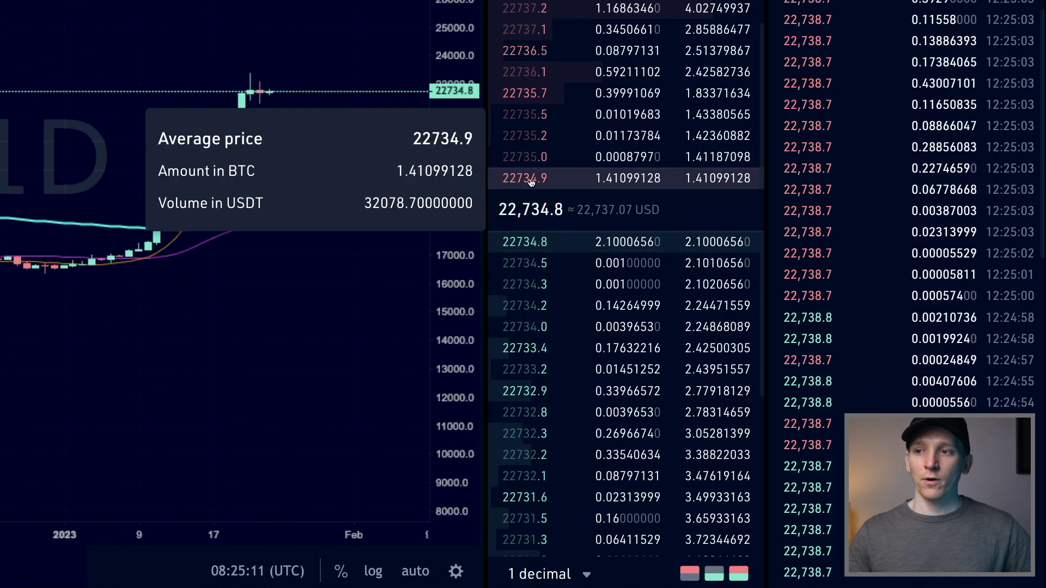
pyautogui.moveTo(513, 357)
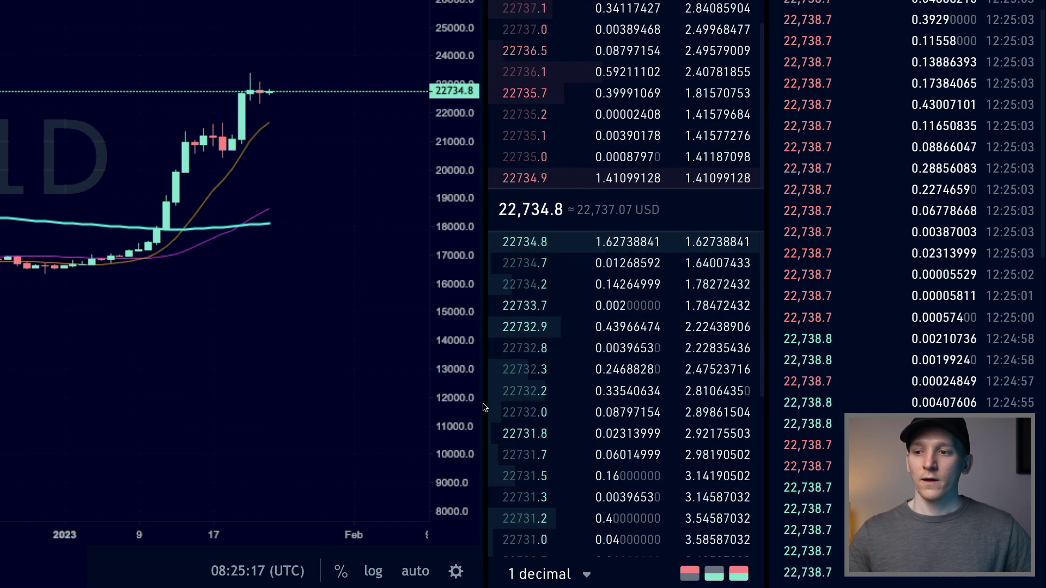
pyautogui.scroll(-5, 485, 409)
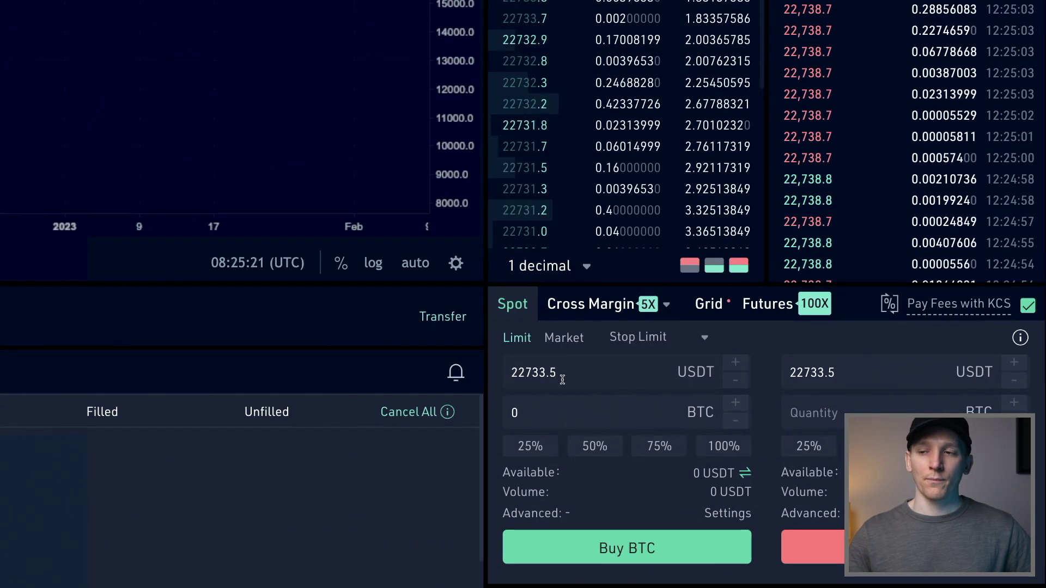
pyautogui.moveTo(530, 128)
pyautogui.click(529, 109)
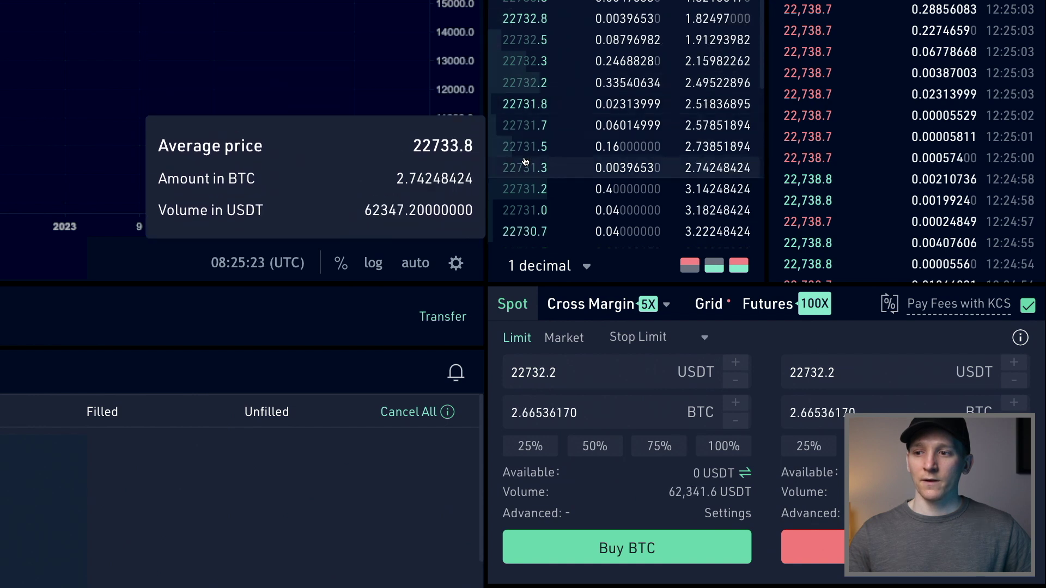
pyautogui.click(525, 94)
pyautogui.click(524, 61)
pyautogui.click(524, 82)
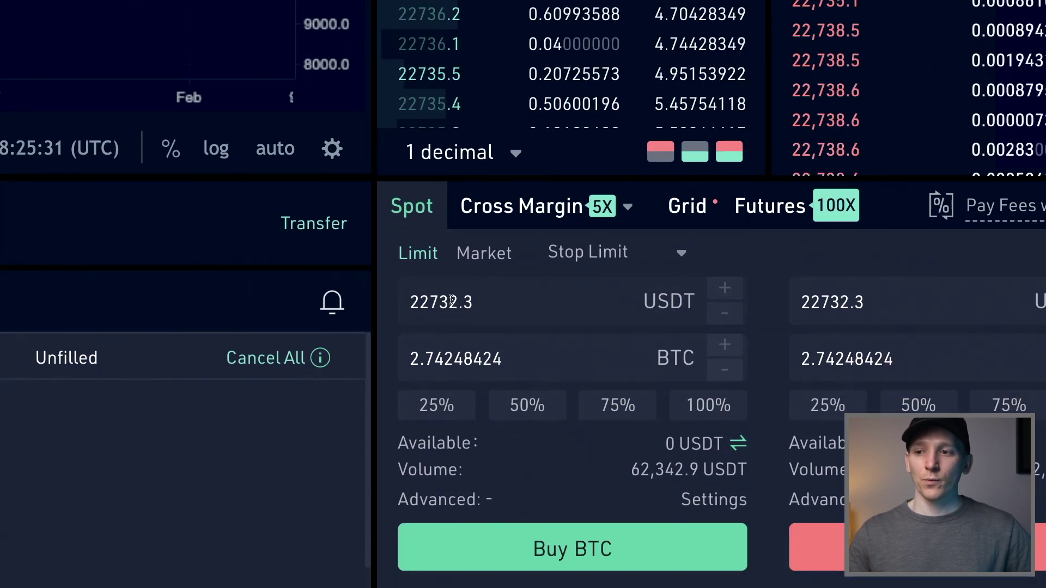
# Set the spot limit buy quantity to .005 BTC and dismiss the validation notice.
pyautogui.click(515, 358)
pyautogui.press('BackSpace')
pyautogui.write('.005')
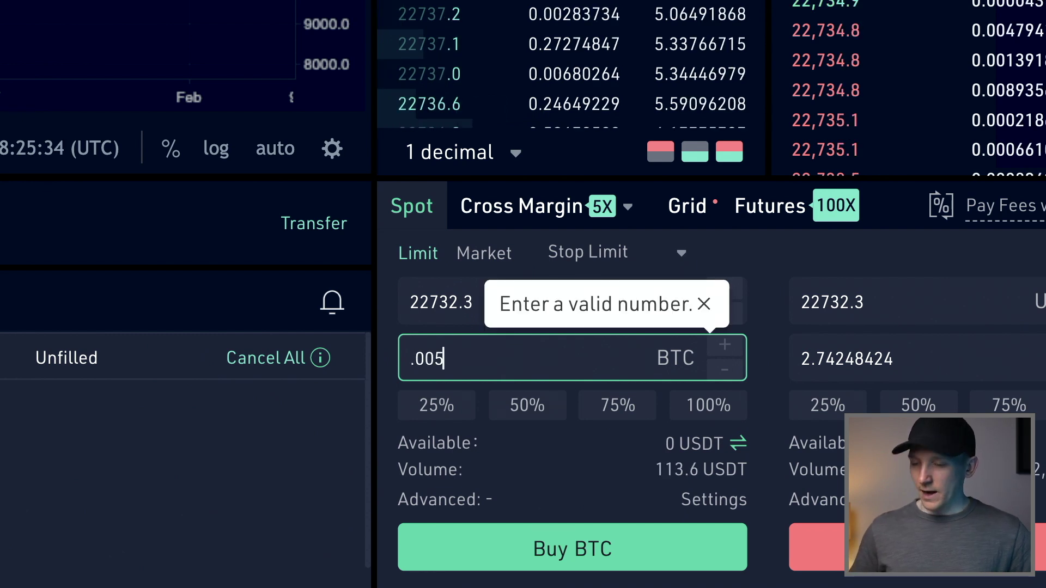
pyautogui.click(706, 304)
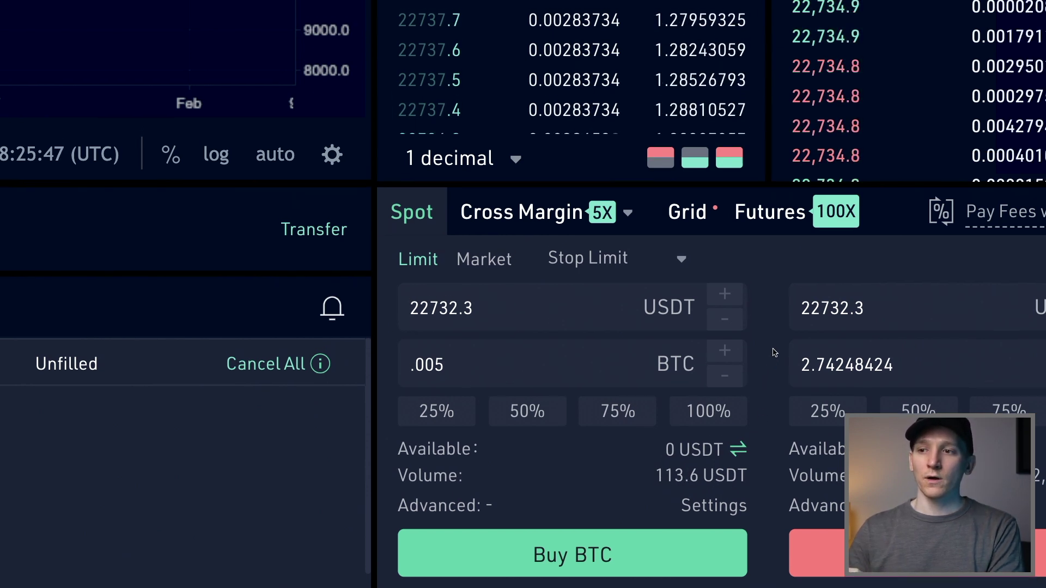
# Set the spot limit sell order to 22723.0 USDT, picked from the order book asks, with a quantity of 0.005 BTC.
pyautogui.moveTo(444, 87)
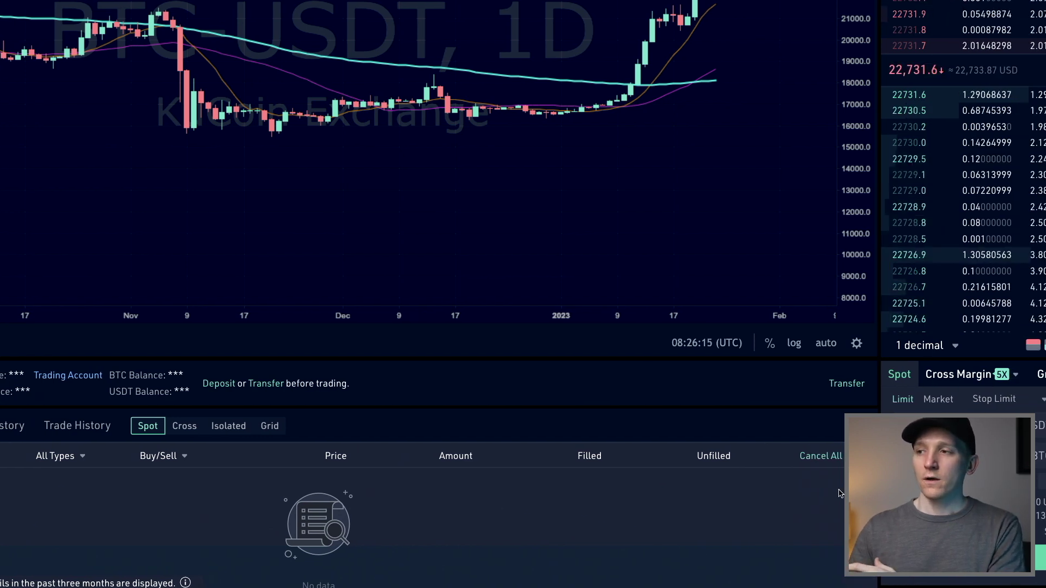
pyautogui.moveTo(919, 289)
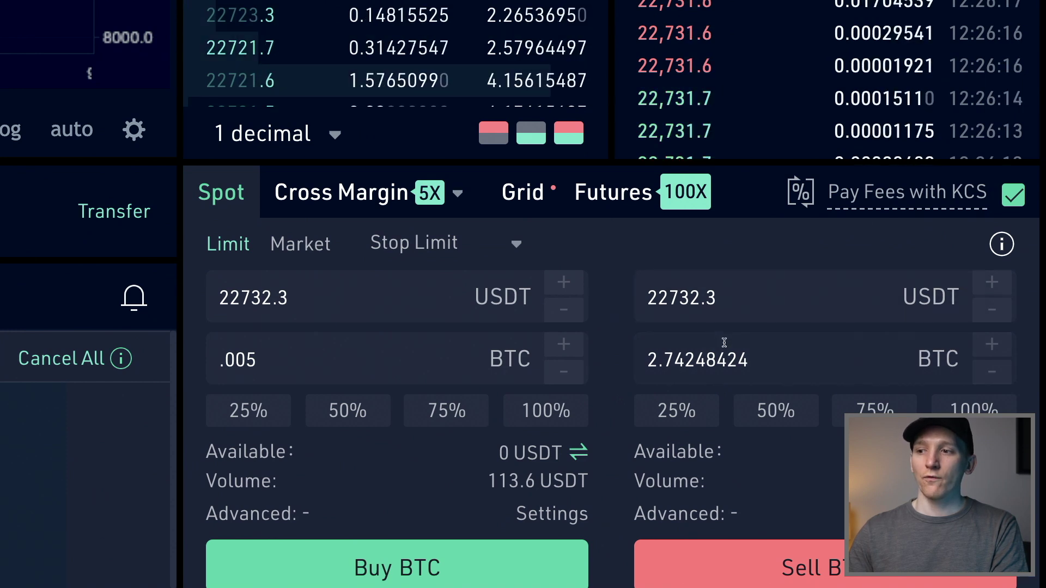
pyautogui.moveTo(738, 297); pyautogui.dragTo(596, 297)
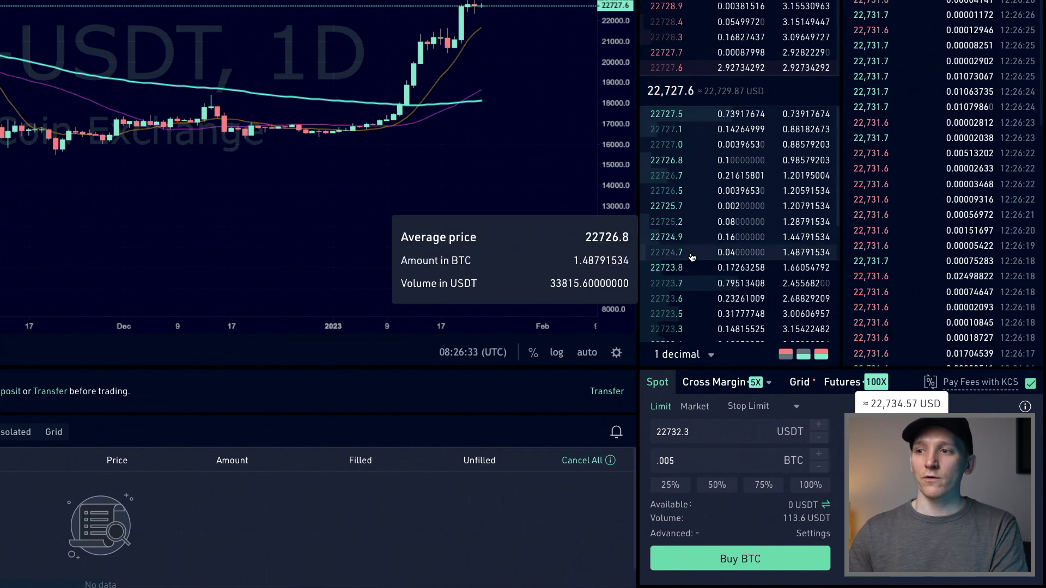
pyautogui.click(671, 254)
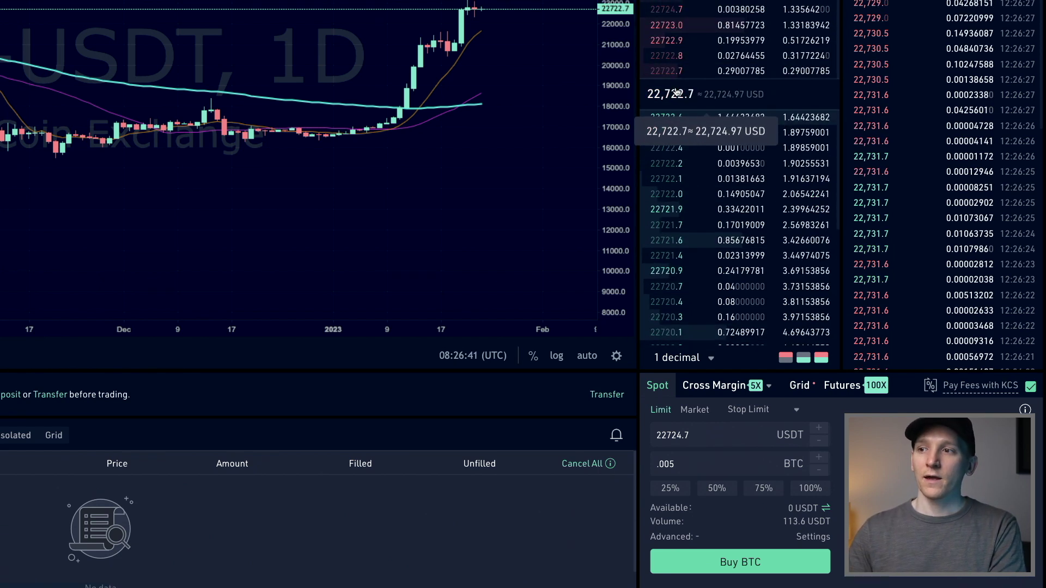
pyautogui.moveTo(665, 34)
pyautogui.click(665, 34)
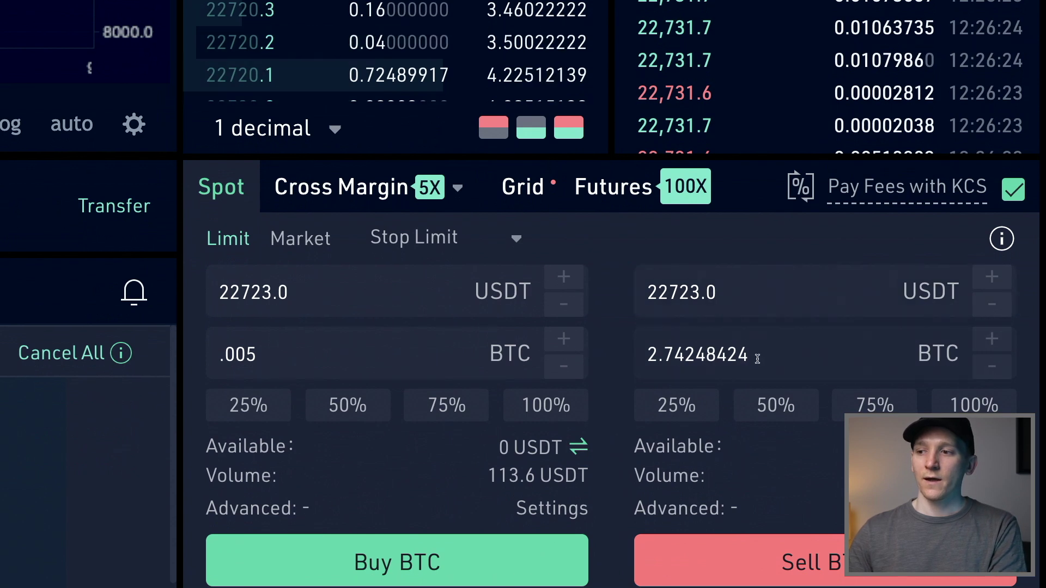
pyautogui.doubleClick(758, 359)
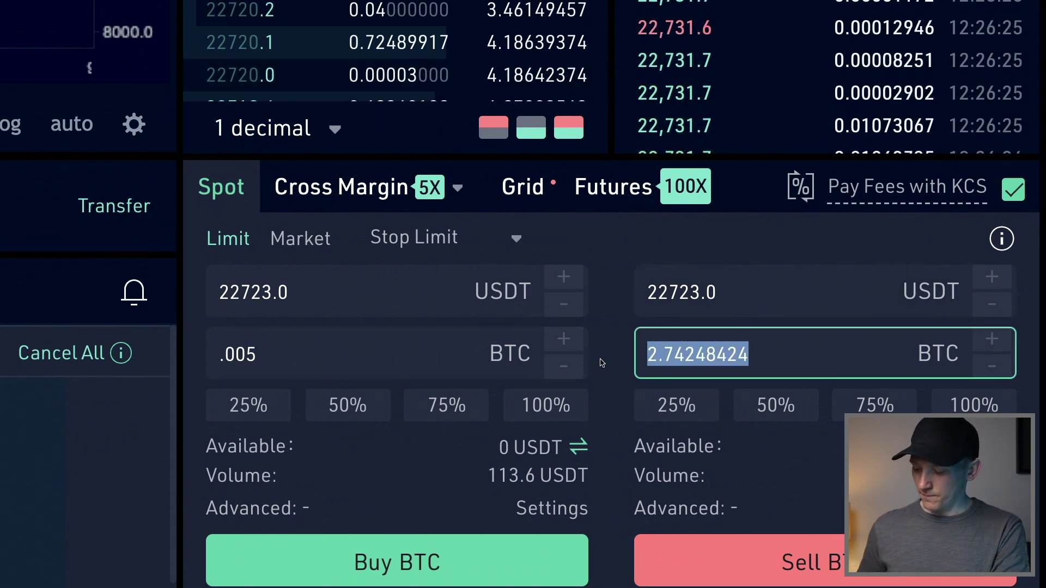
pyautogui.write('0.005')
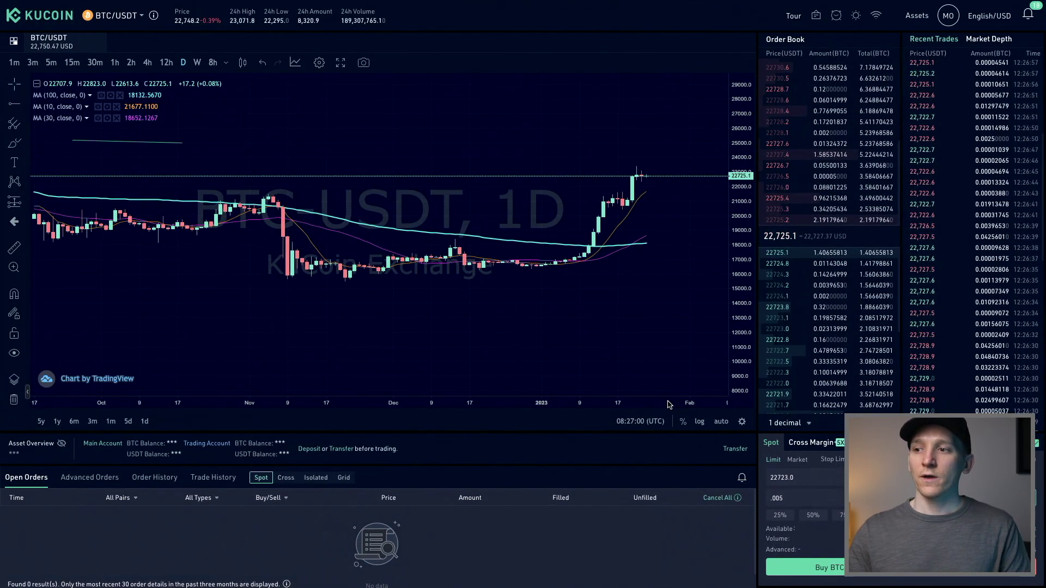
# Set the cross margin limit buy quantity to 0.1 BTC and dismiss the maximum-quantity notice.
pyautogui.moveTo(704, 299)
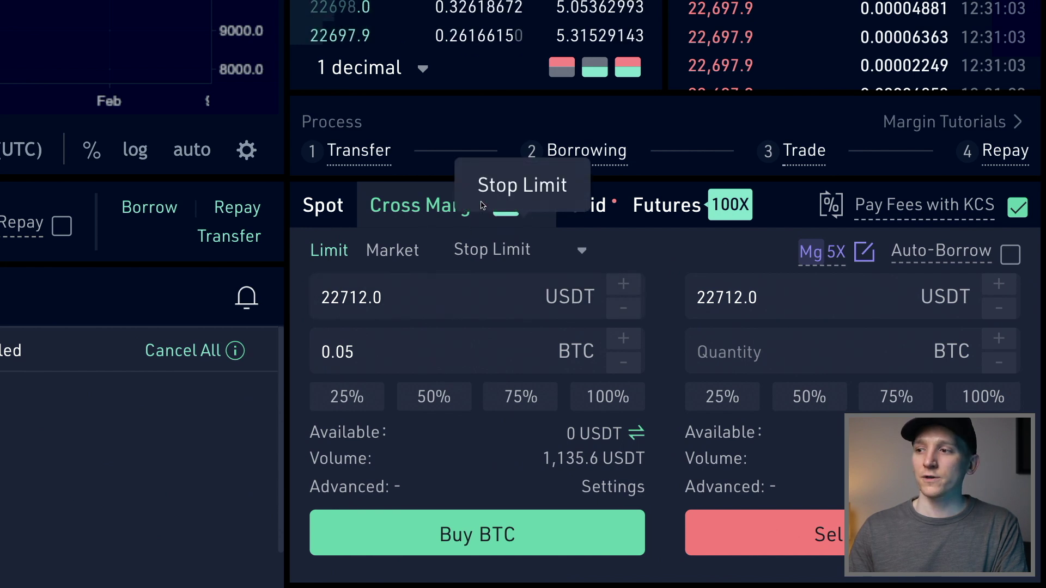
pyautogui.moveTo(918, 270)
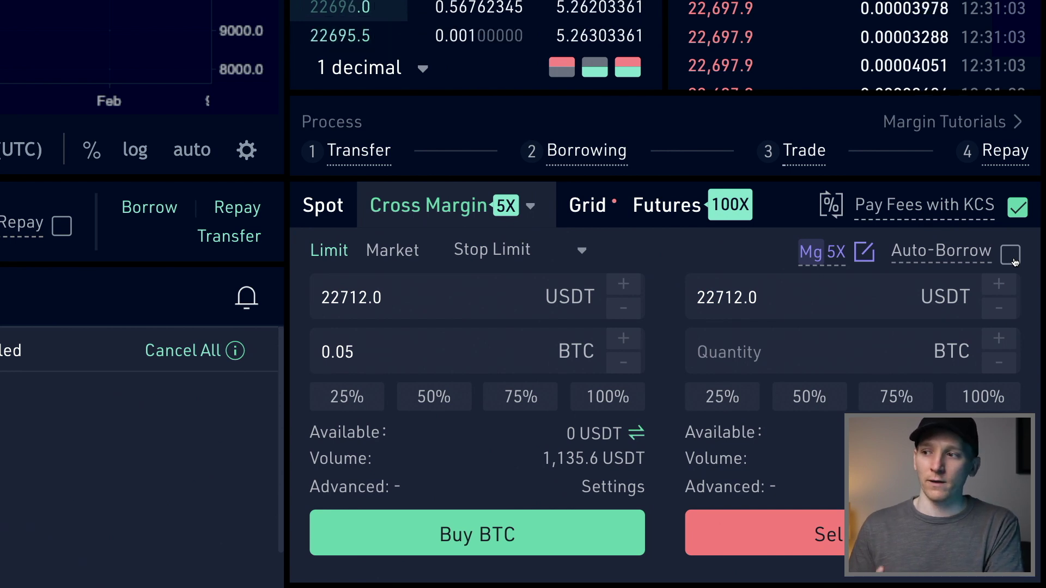
pyautogui.moveTo(989, 250)
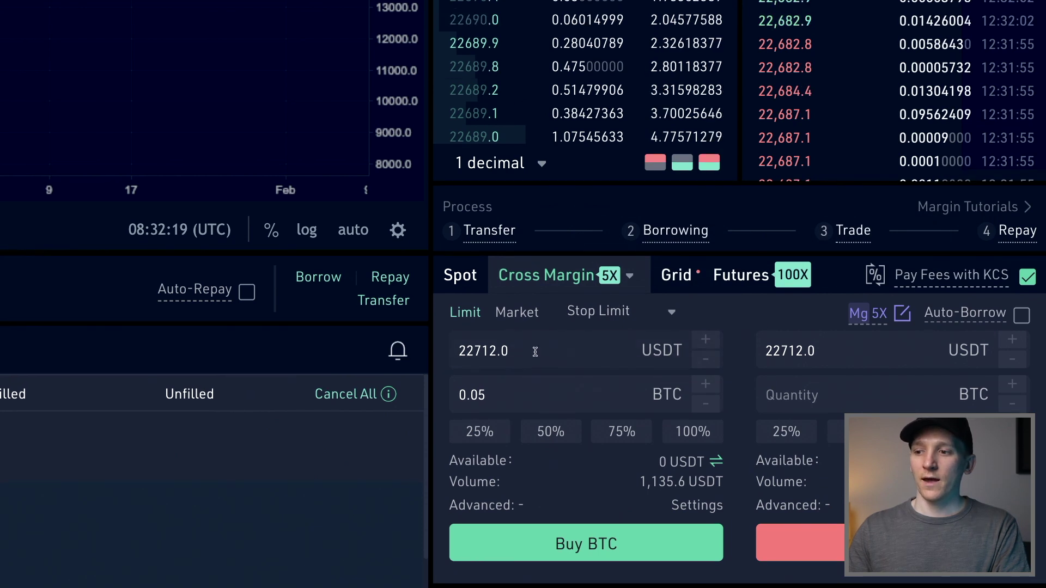
pyautogui.click(516, 396)
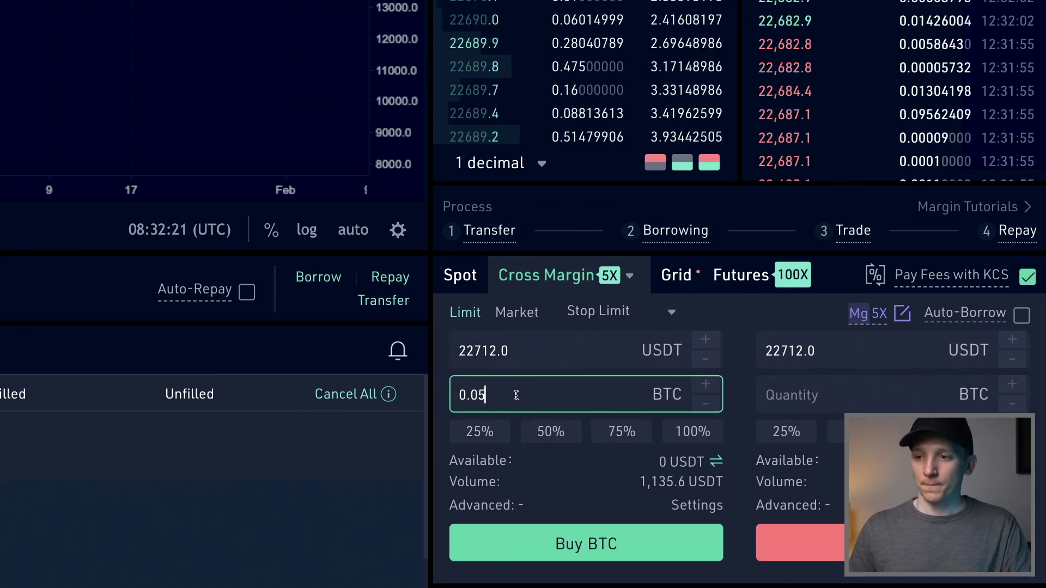
pyautogui.press('BackSpace')
pyautogui.press('BackSpace')
pyautogui.write('1')
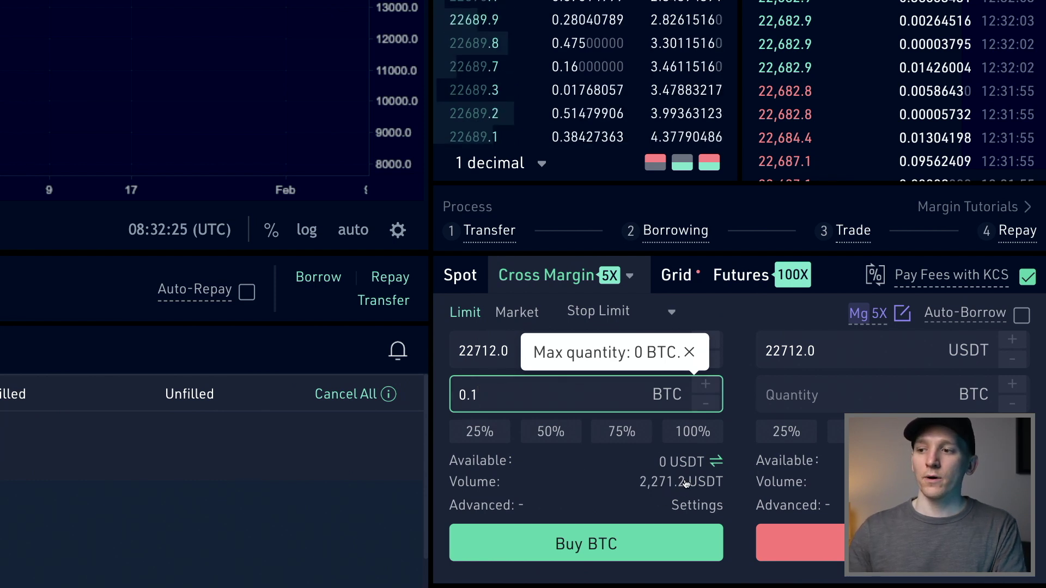
pyautogui.click(689, 352)
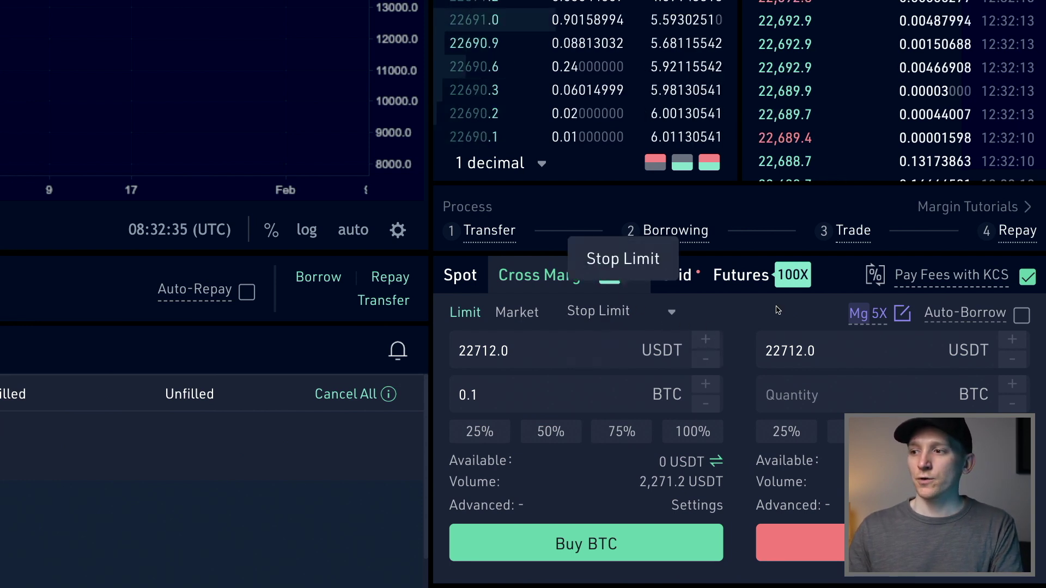
# Try a cross margin leverage of 2.1 in the leverage settings and discard the change.
pyautogui.click(902, 314)
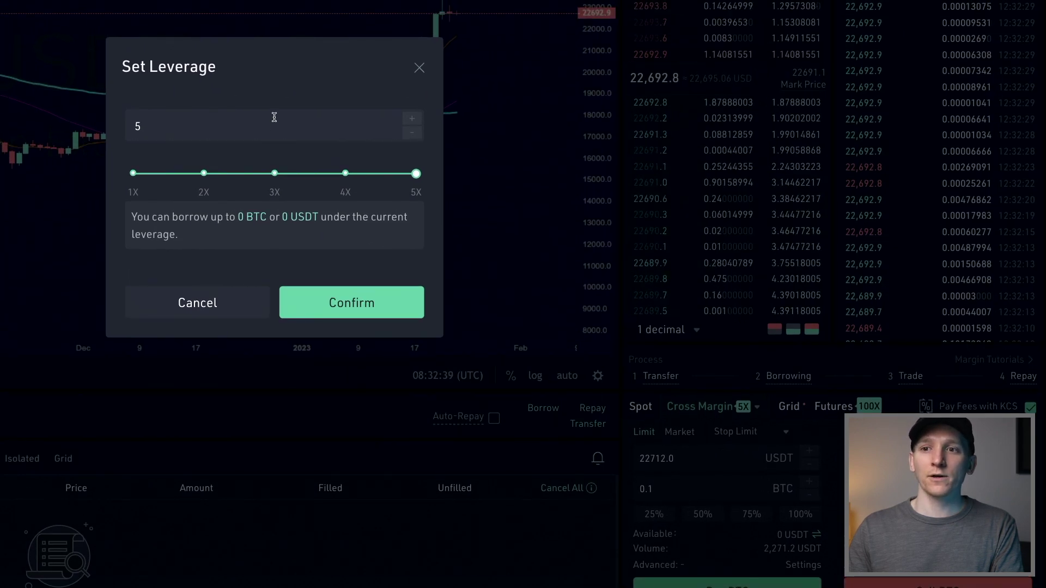
pyautogui.moveTo(416, 174); pyautogui.dragTo(212, 174)
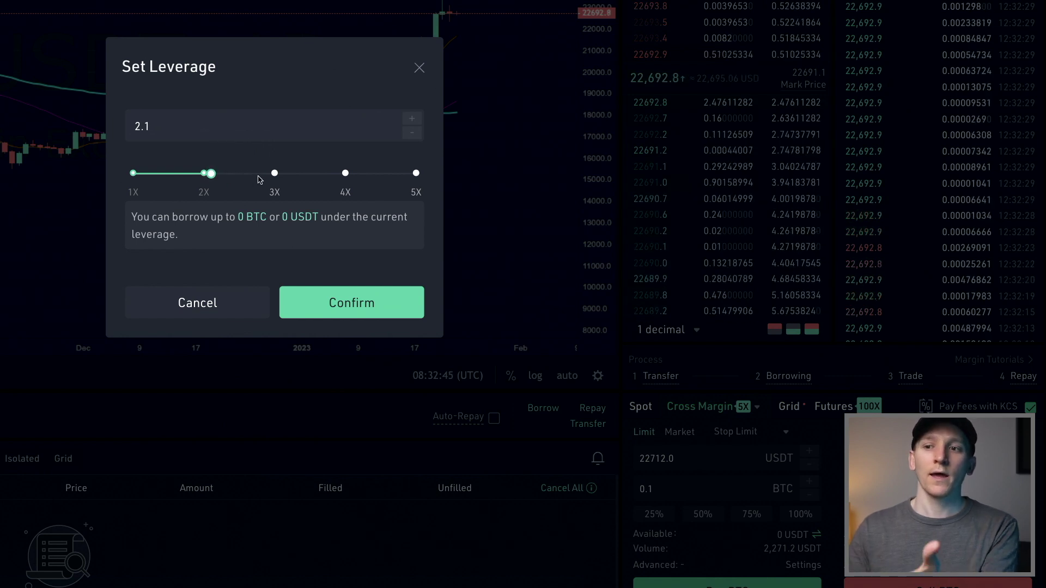
pyautogui.click(206, 303)
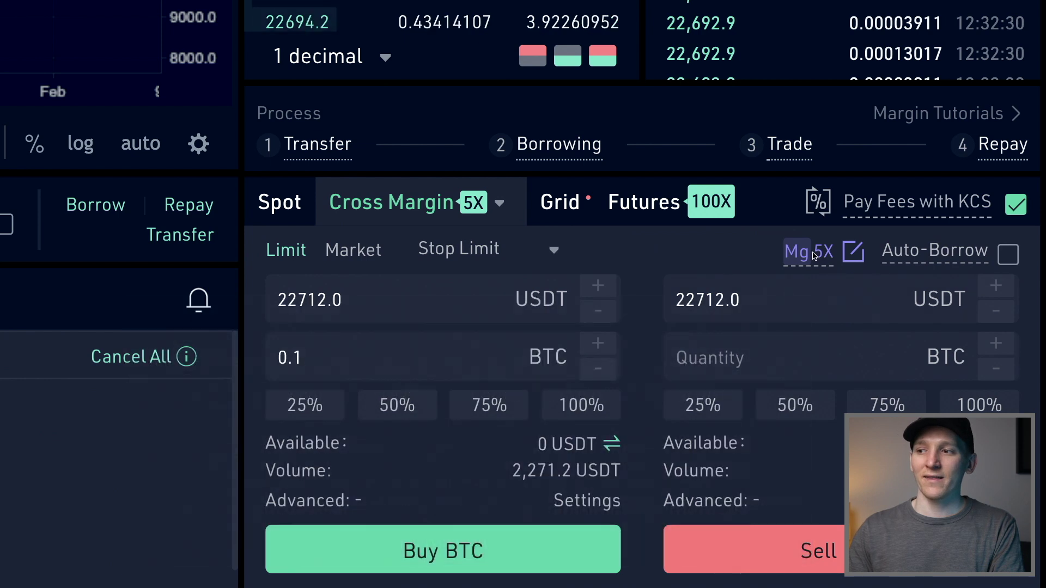
# Set the cross margin limit buy quantity to 0.05 BTC and leave the quantity field.
pyautogui.moveTo(827, 249)
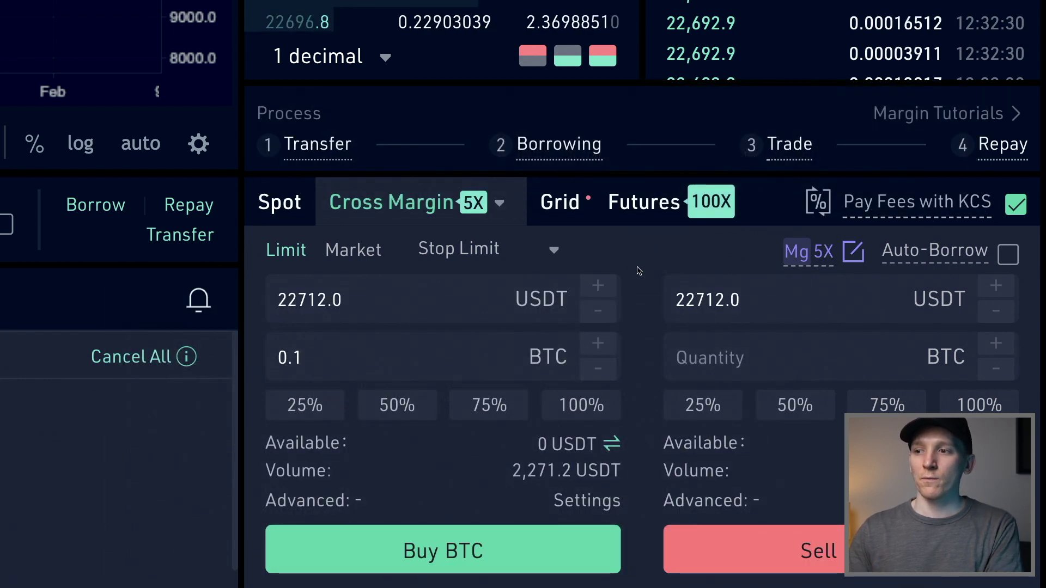
pyautogui.click(317, 357)
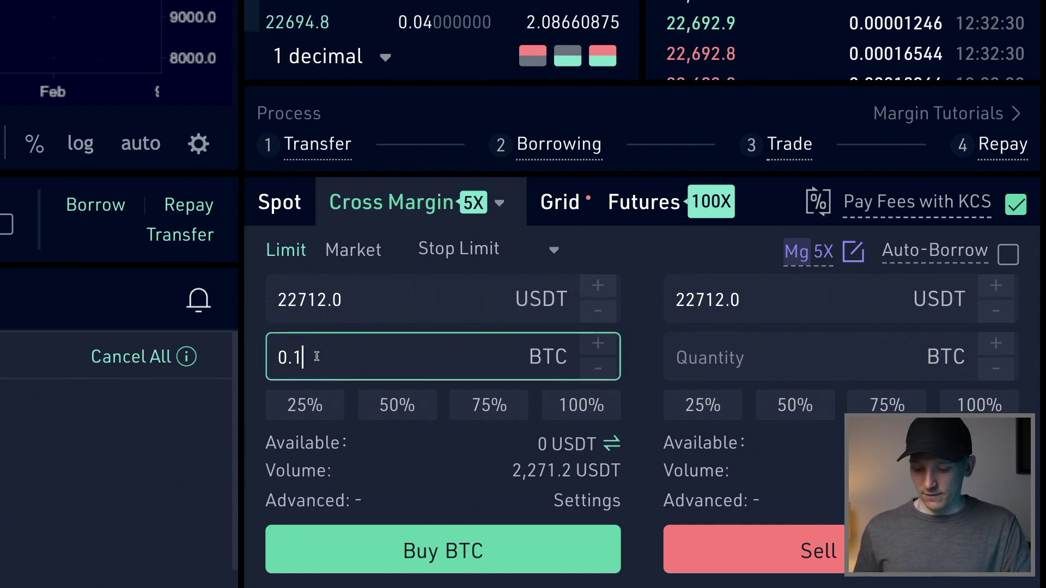
pyautogui.press('BackSpace')
pyautogui.write('05')
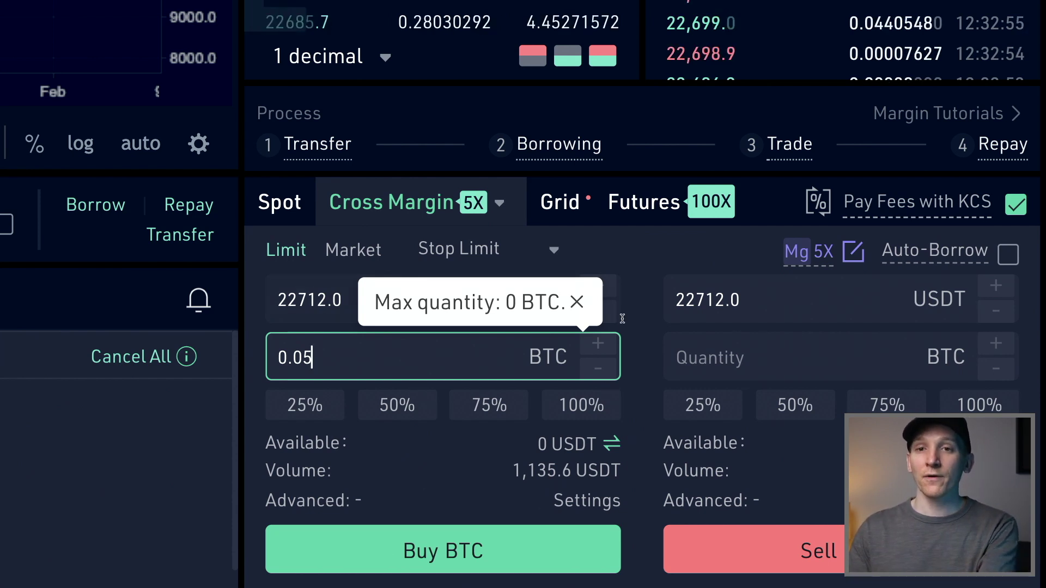
pyautogui.click(645, 252)
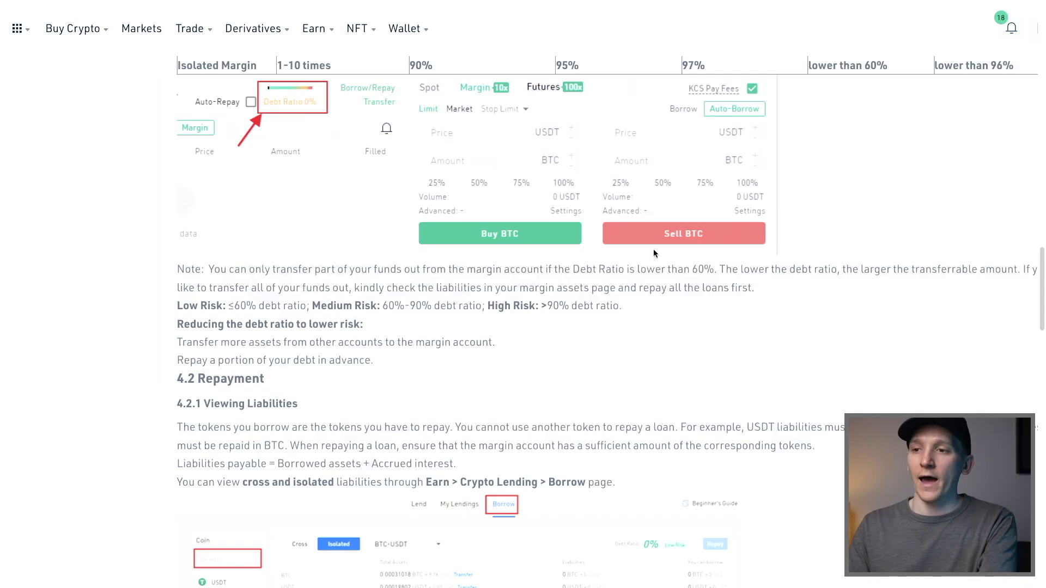
# Review the margin guide's sections on debt ratio and repayment, along with the USDT borrowing page.
pyautogui.scroll(3, 587, 286)
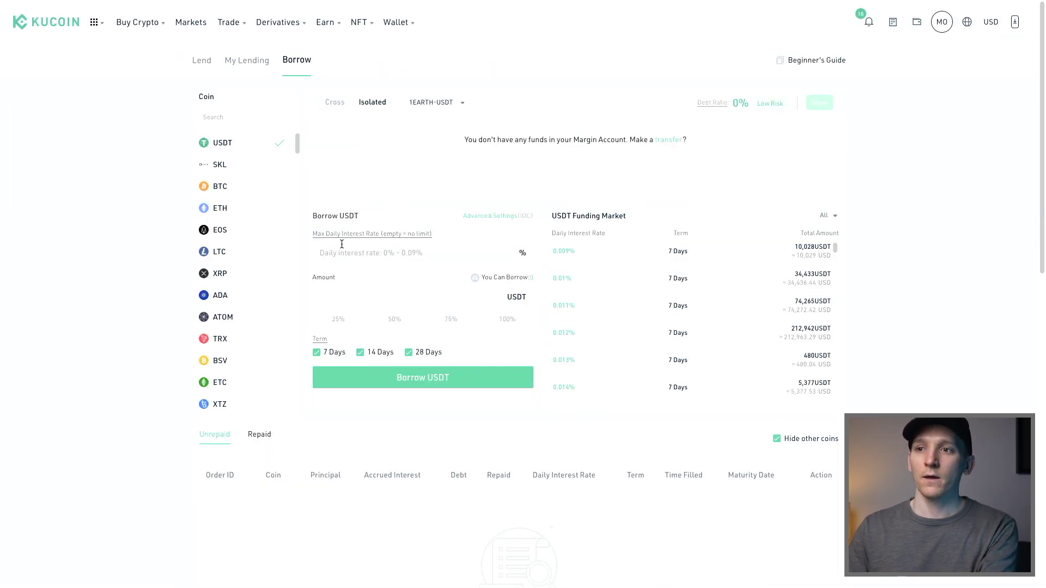
pyautogui.moveTo(278, 22)
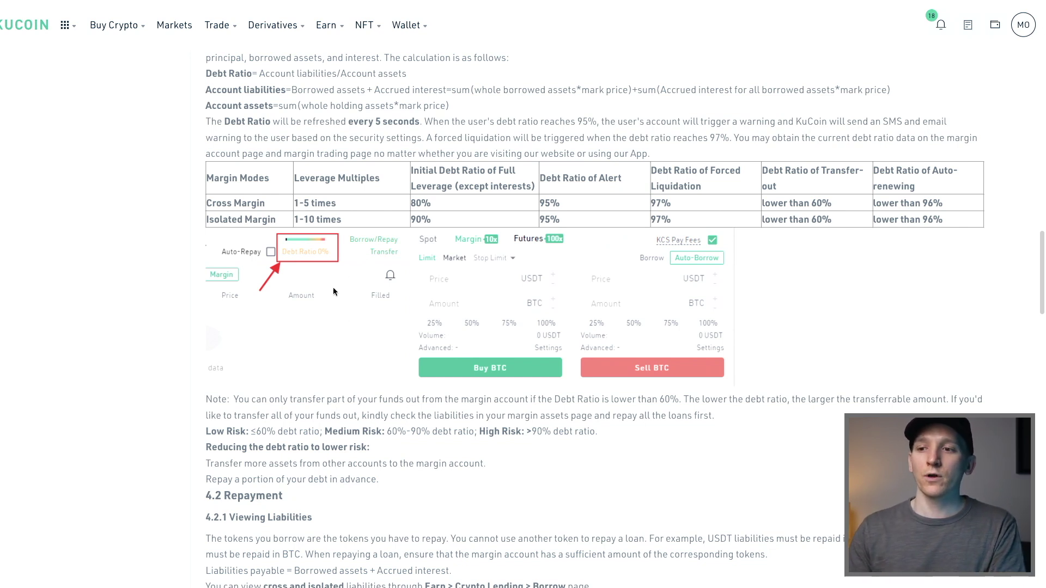
pyautogui.scroll(-3, 380, 342)
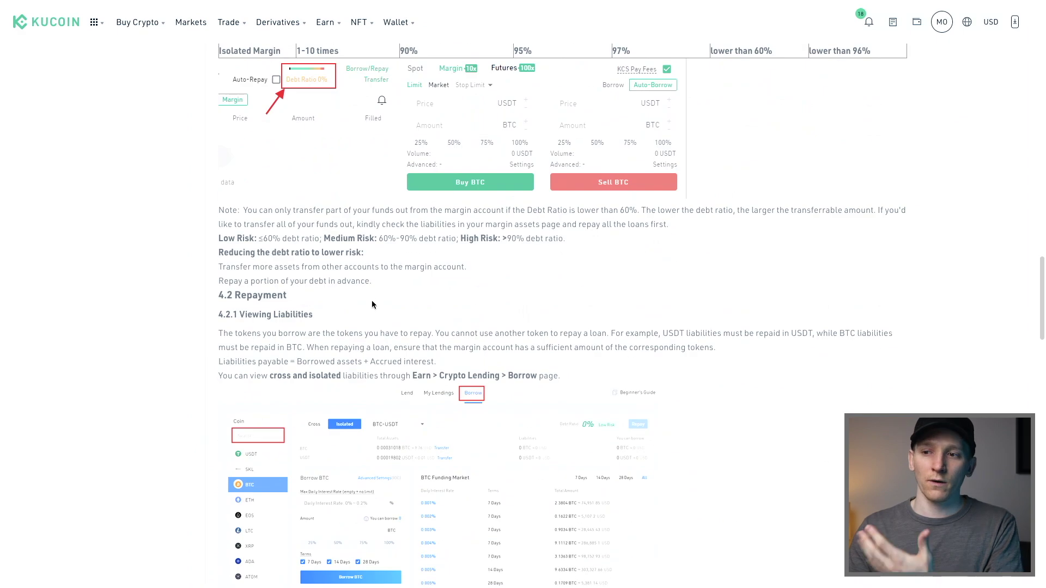
# Read through the margin guide's repayment section again and look at the cross margin order form.
pyautogui.scroll(15, 372, 305)
pyautogui.scroll(-10, 372, 304)
pyautogui.scroll(-10, 372, 300)
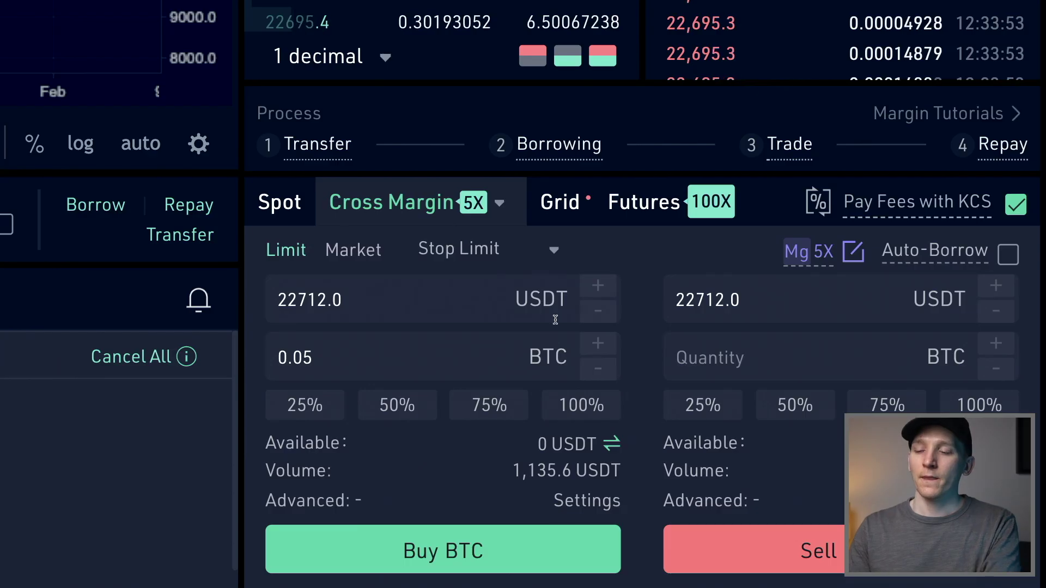
pyautogui.scroll(-1, 640, 335)
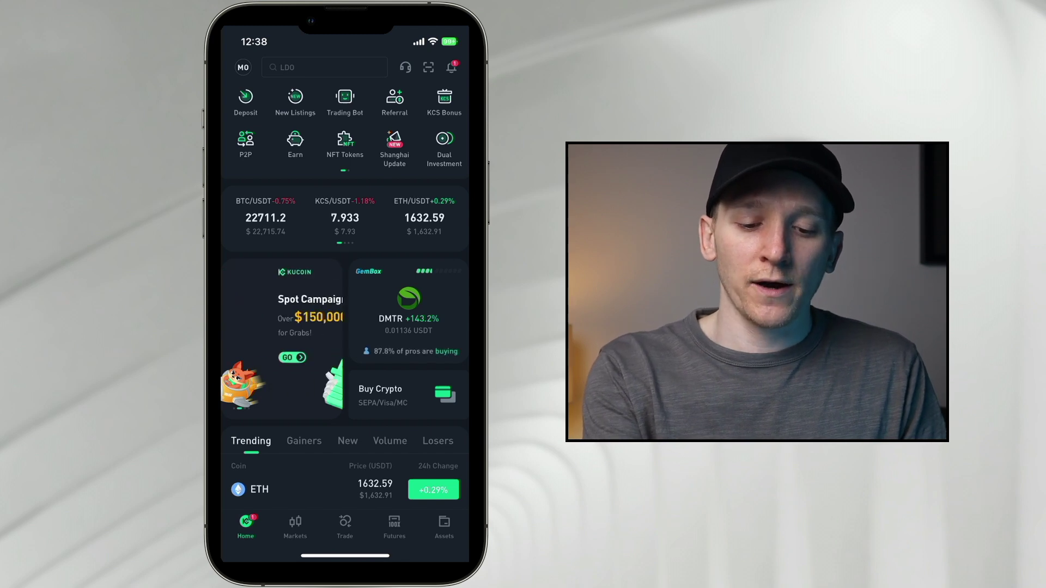
# In the KuCoin mobile app, open the trading bot strategies, view the Spot Grid introduction and return to the strategy list.
pyautogui.click(345, 98)
pyautogui.scroll(-3, 345, 294)
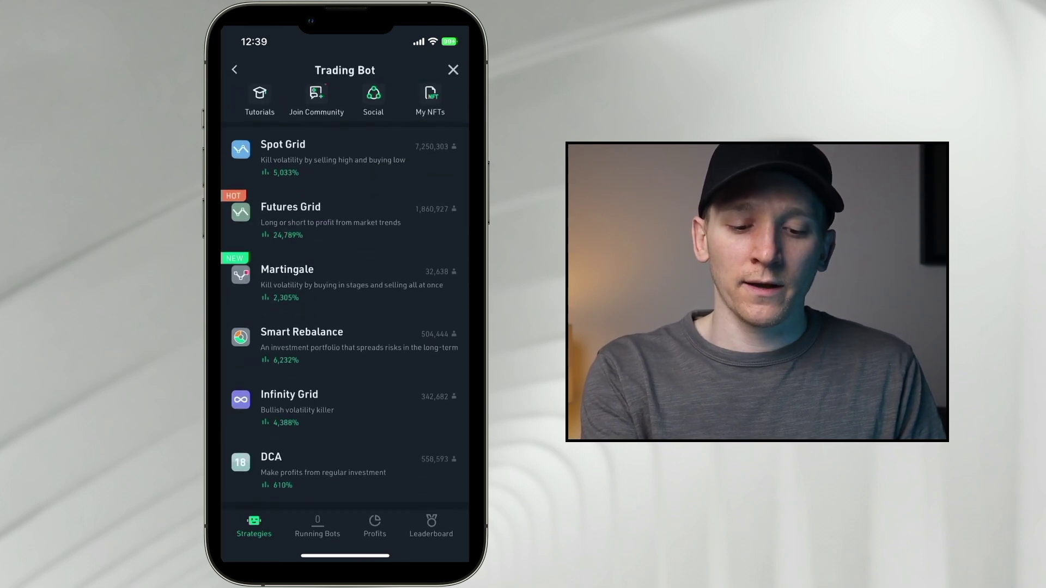
pyautogui.click(305, 155)
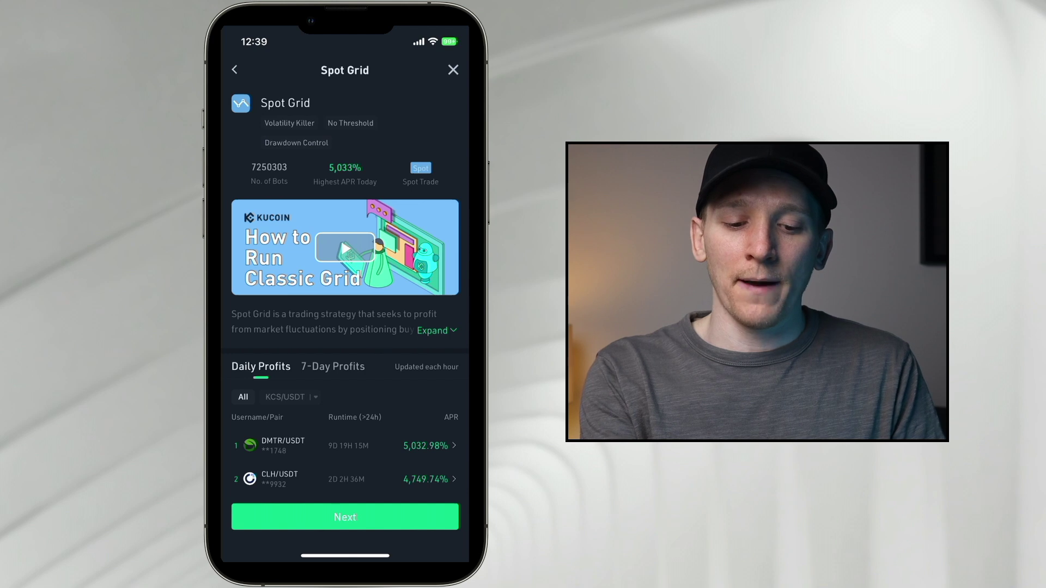
pyautogui.click(234, 69)
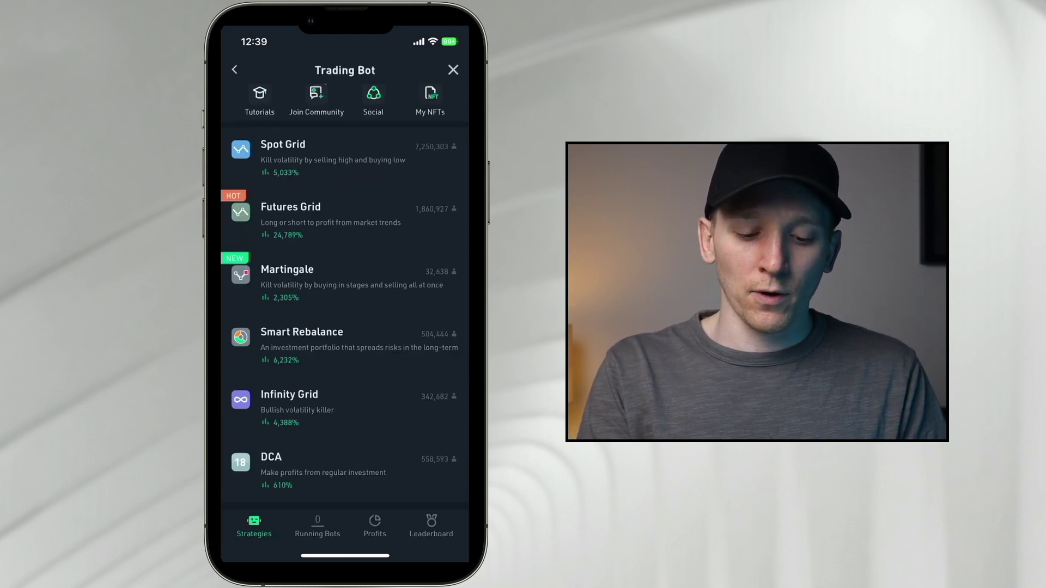
# Start creating a DCA bot for BTC/USDT, viewing the symbol selection without changing the trading pair.
pyautogui.click(323, 471)
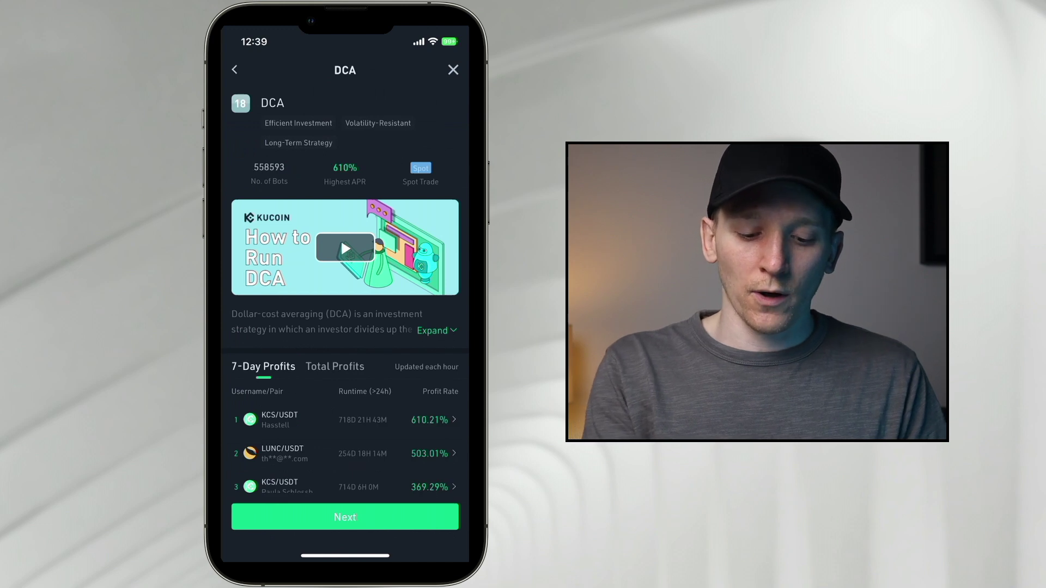
pyautogui.click(345, 517)
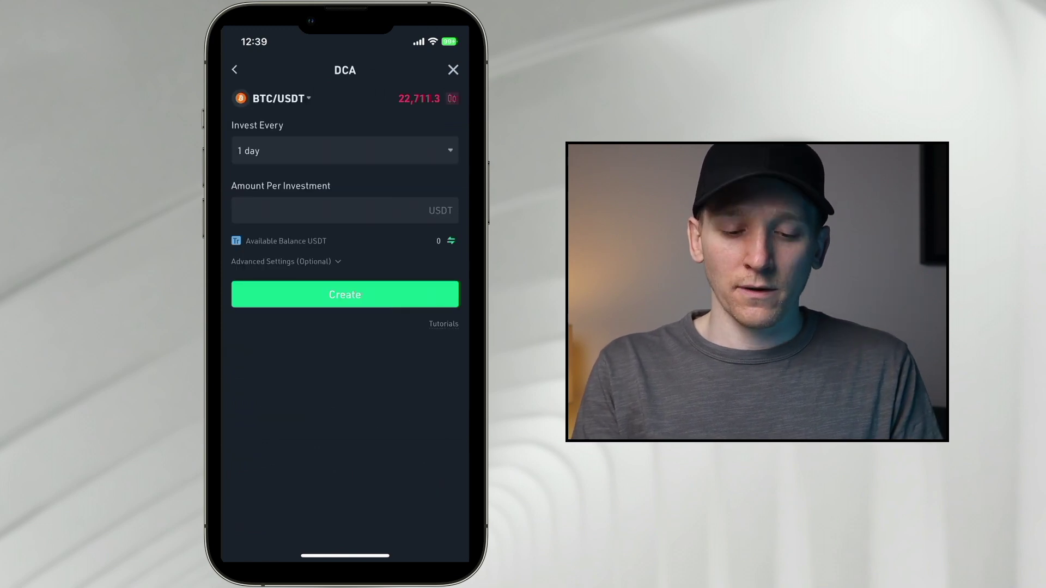
pyautogui.click(280, 98)
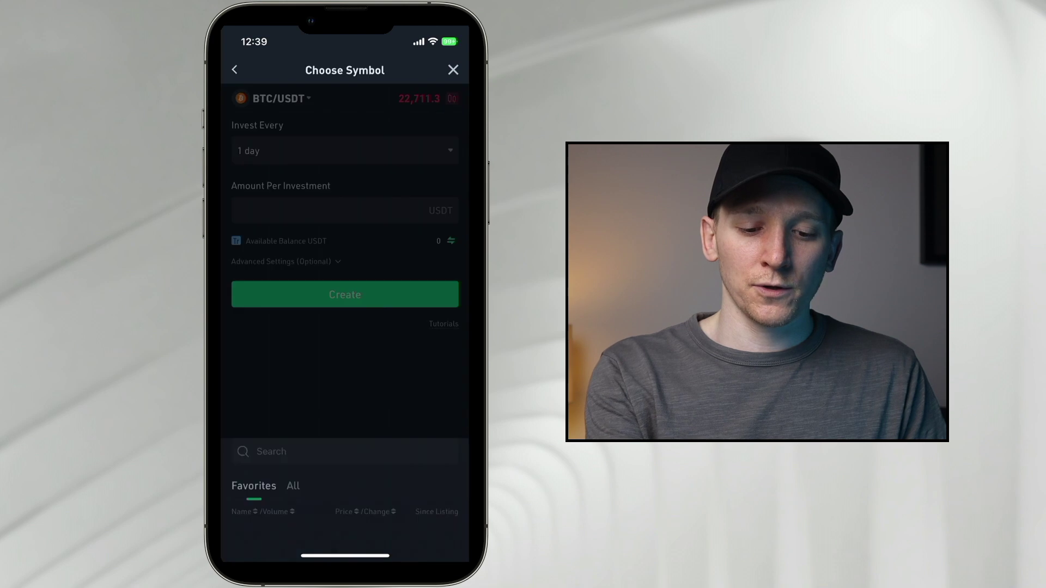
pyautogui.moveTo(224, 327); pyautogui.dragTo(260, 327)
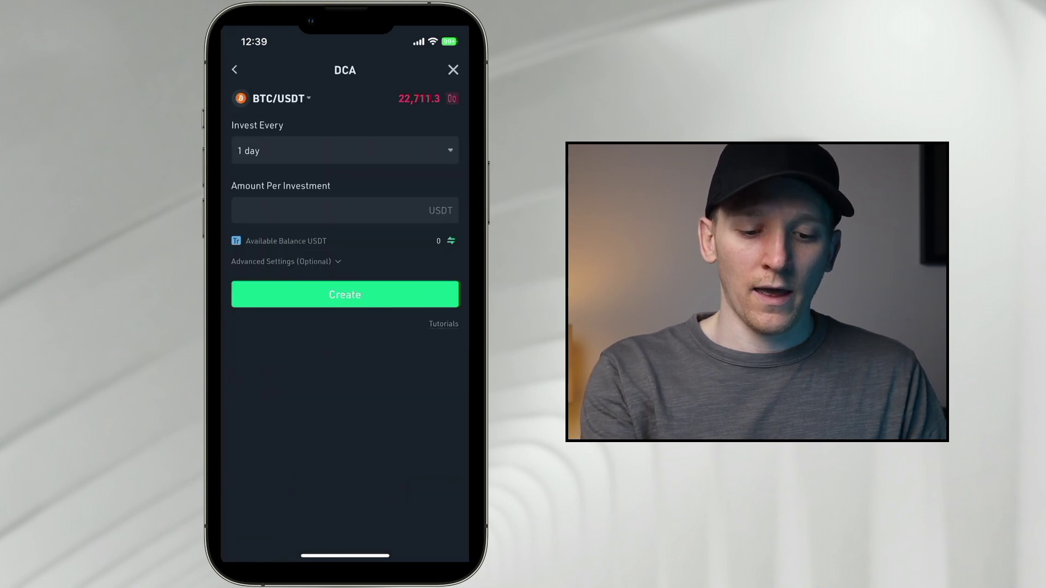
# Set the DCA bot to invest 100 USDT every 1 week and look at the optional advanced settings, including the profit target.
pyautogui.click(345, 150)
pyautogui.moveTo(345, 496); pyautogui.dragTo(345, 429)
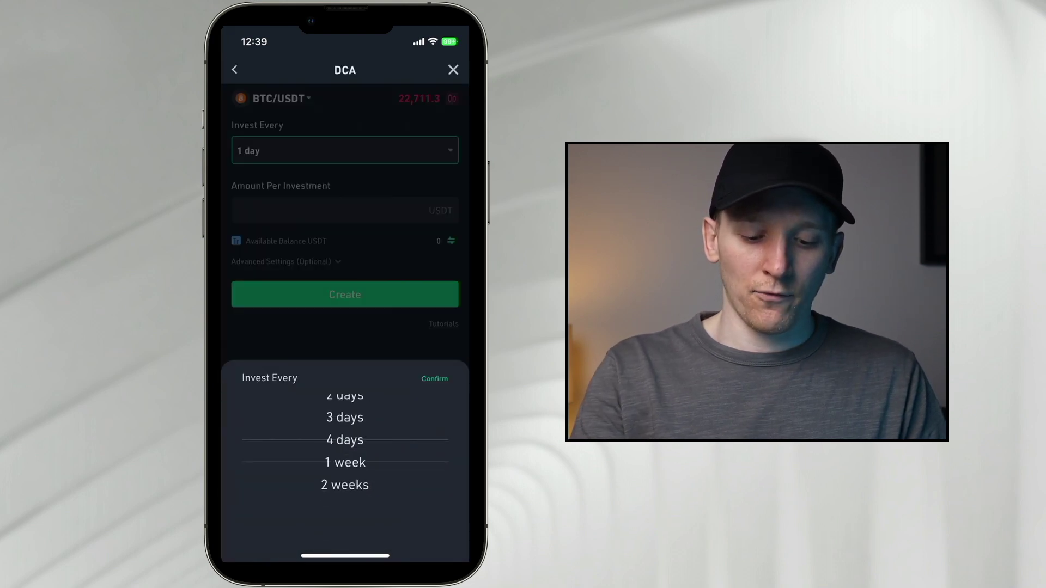
pyautogui.click(434, 379)
pyautogui.click(327, 210)
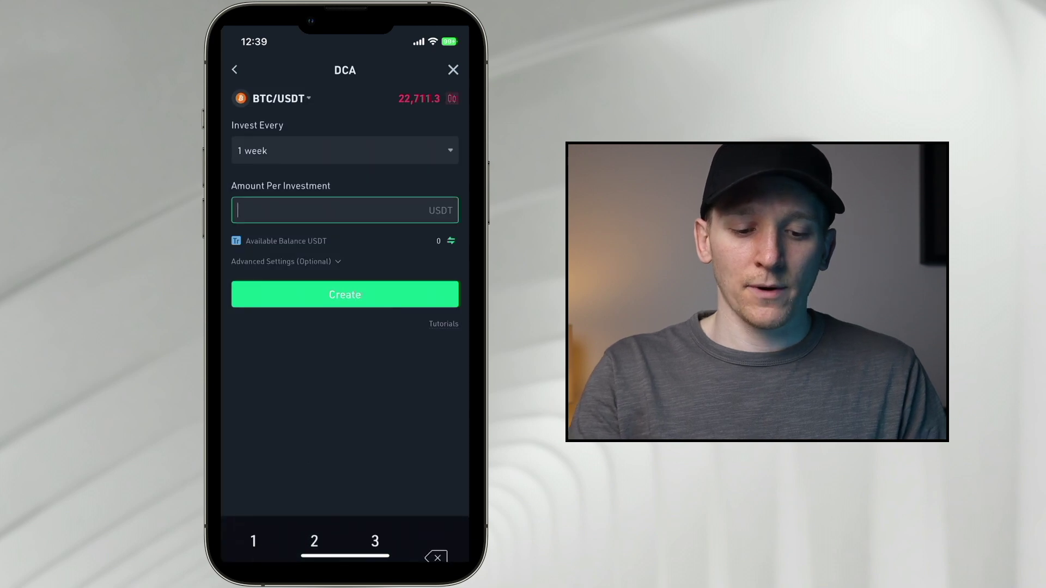
pyautogui.write('100')
pyautogui.click(375, 515)
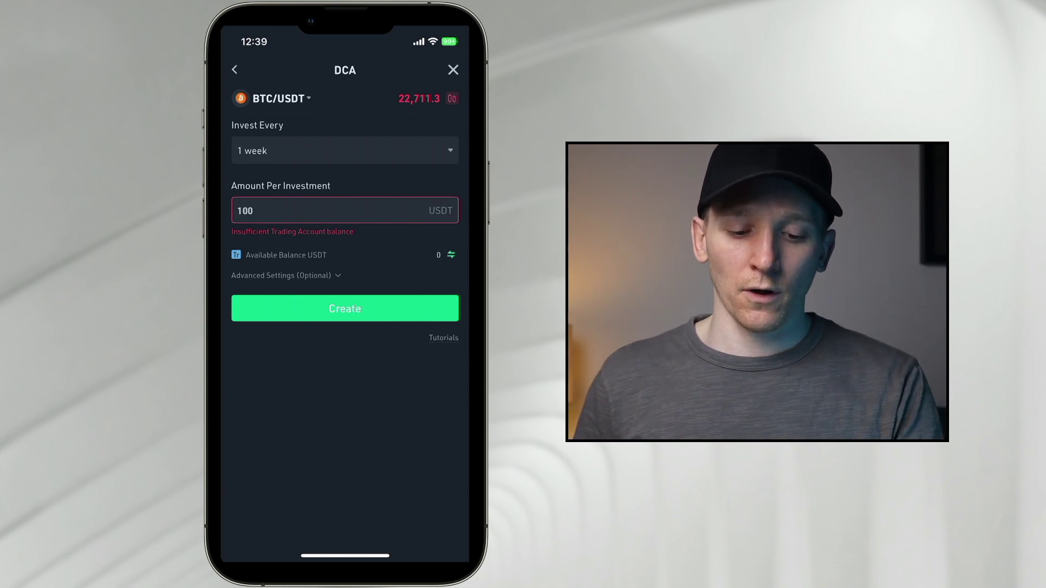
pyautogui.click(285, 276)
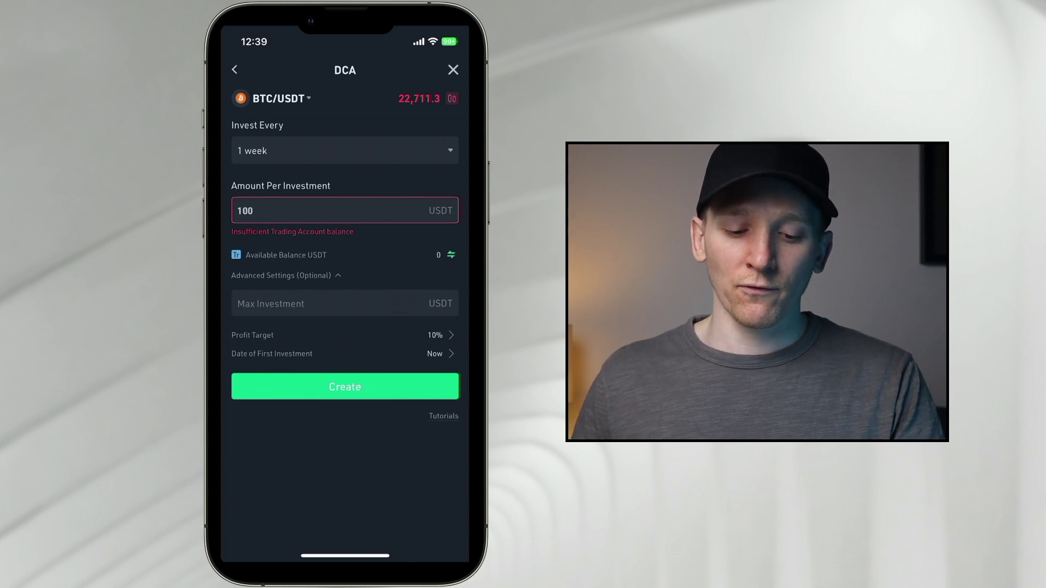
pyautogui.click(342, 335)
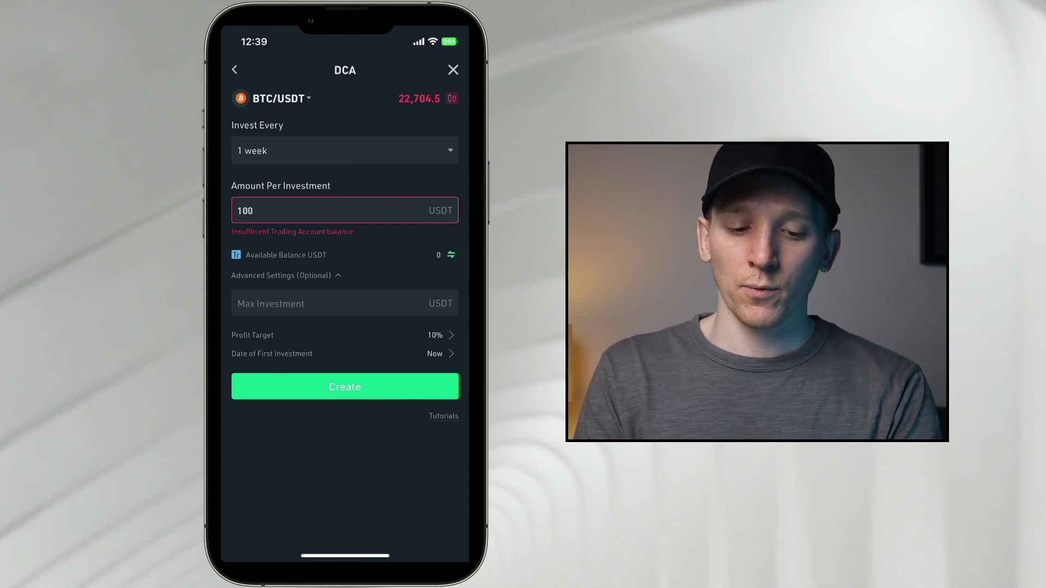
# Browse the Smart Rebalance portfolios and start creating a bot from the Defi Leaders portfolio.
pyautogui.scroll(-3, 345, 327)
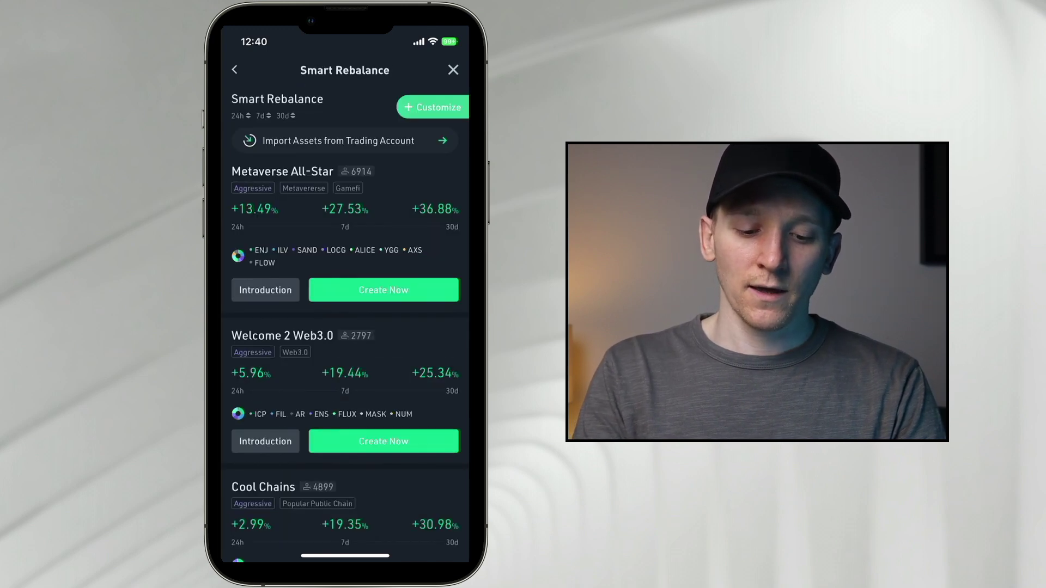
pyautogui.scroll(-5, 345, 359)
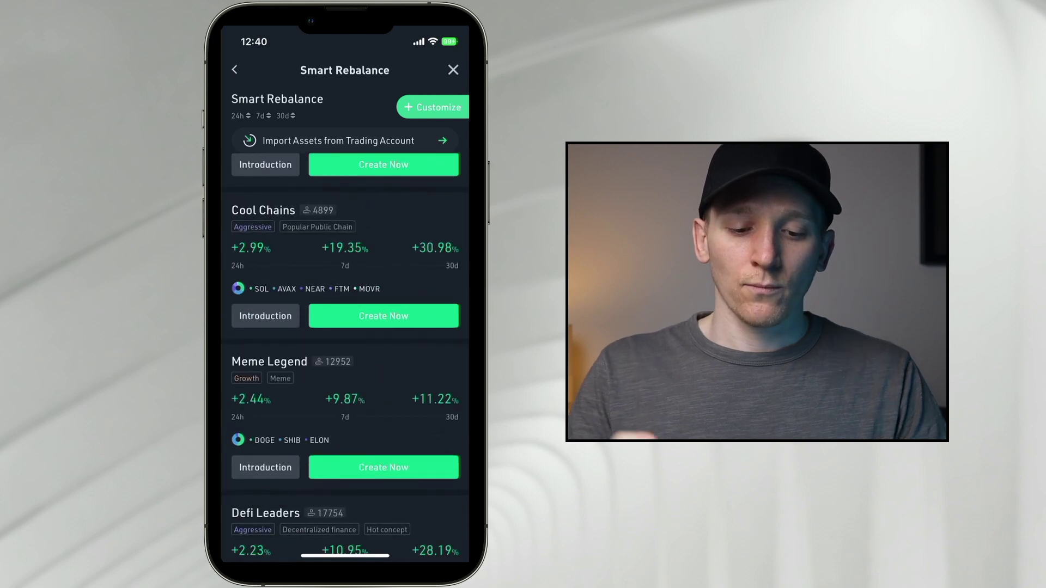
pyautogui.scroll(-4, 345, 360)
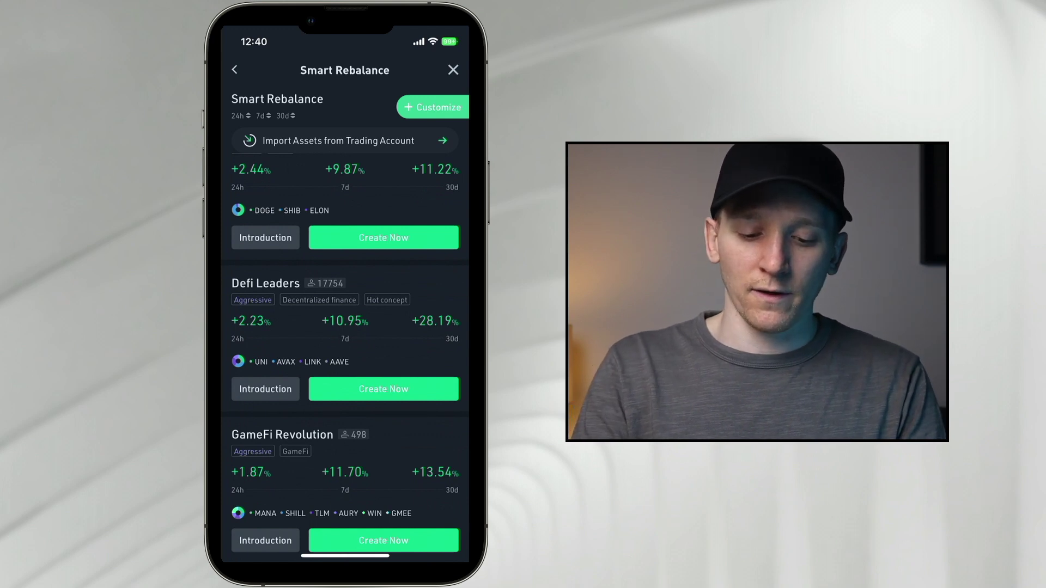
pyautogui.click(383, 389)
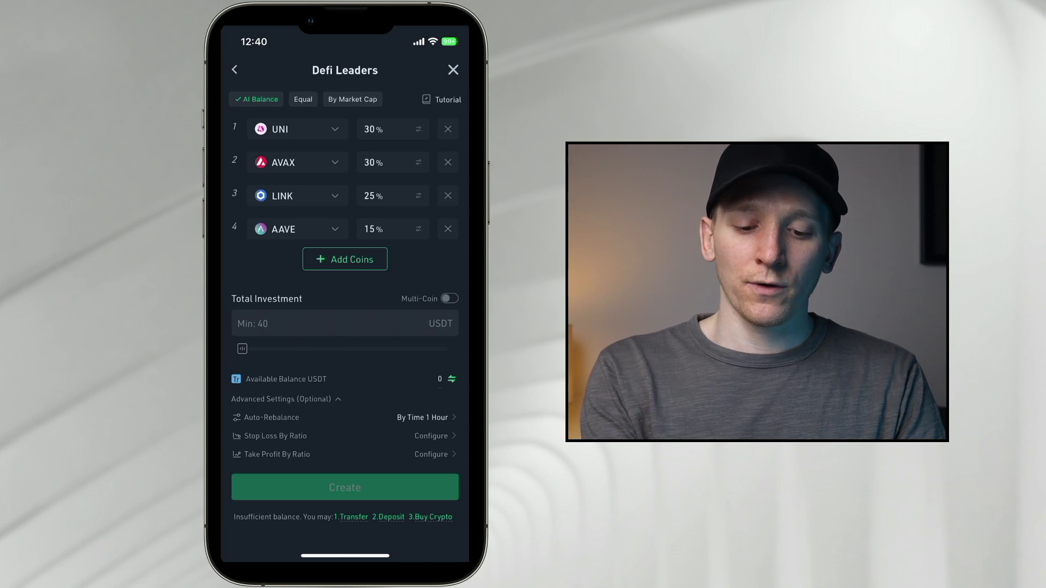
# Remove LINK from the Defi Leaders portfolio and add it back by searching all coins for LINK.
pyautogui.click(448, 196)
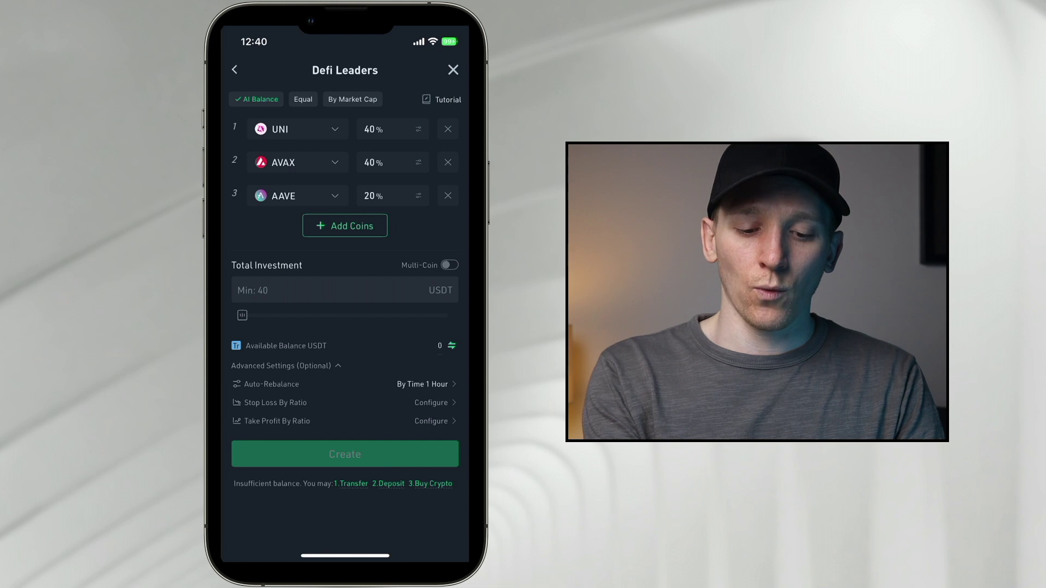
pyautogui.click(345, 225)
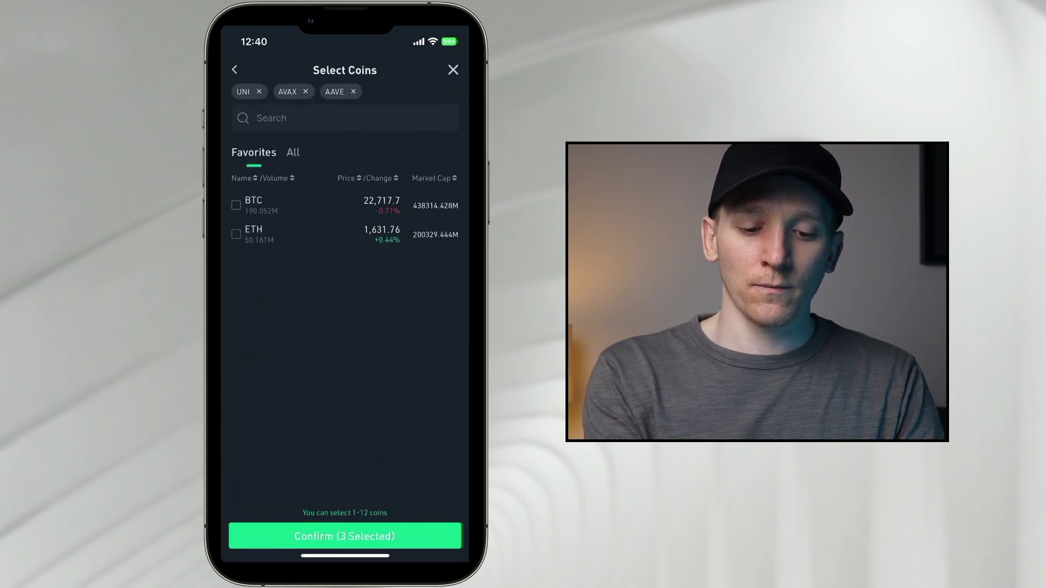
pyautogui.click(293, 152)
pyautogui.click(345, 118)
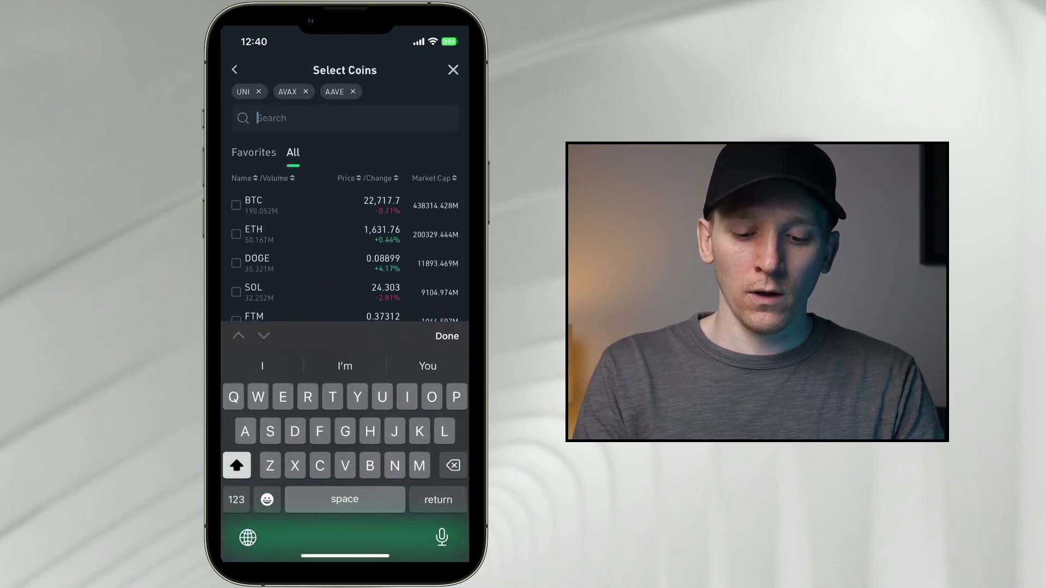
pyautogui.write('LINK')
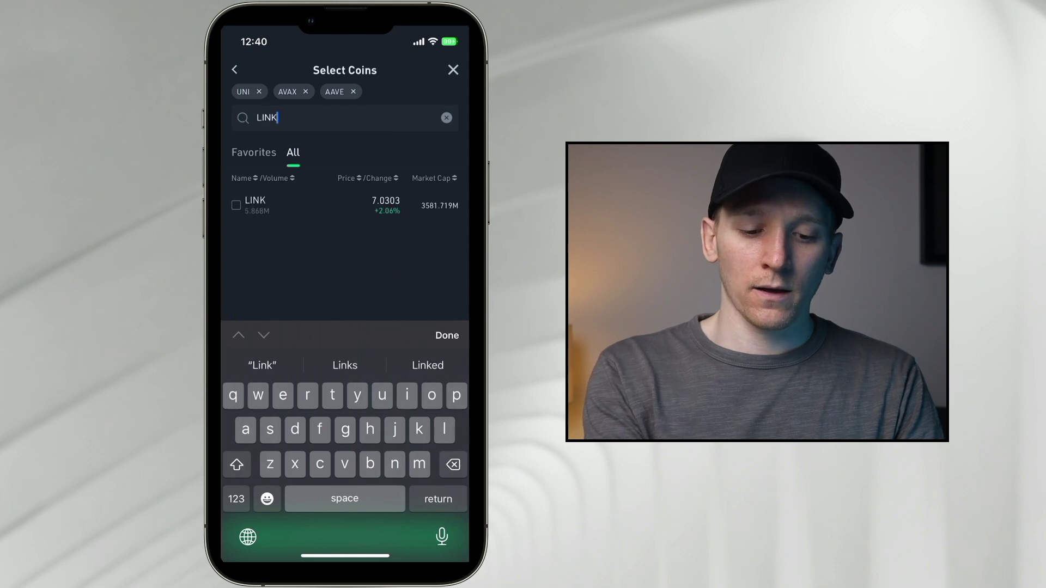
pyautogui.click(236, 206)
pyautogui.click(345, 536)
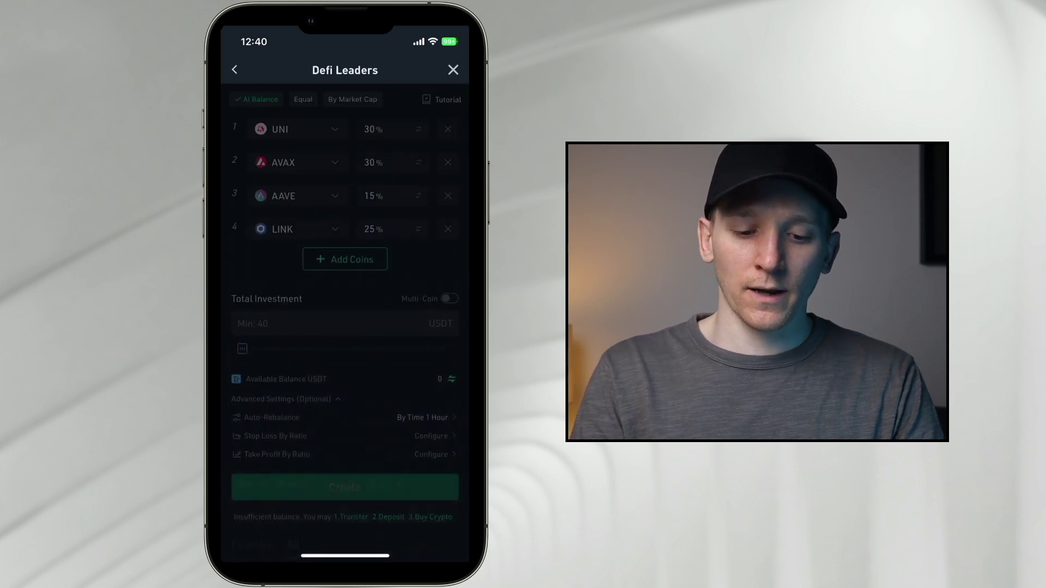
# Try the Equal coin allocation, switch the portfolio to By Market Cap, and confirm the individual coin percentages.
pyautogui.click(303, 99)
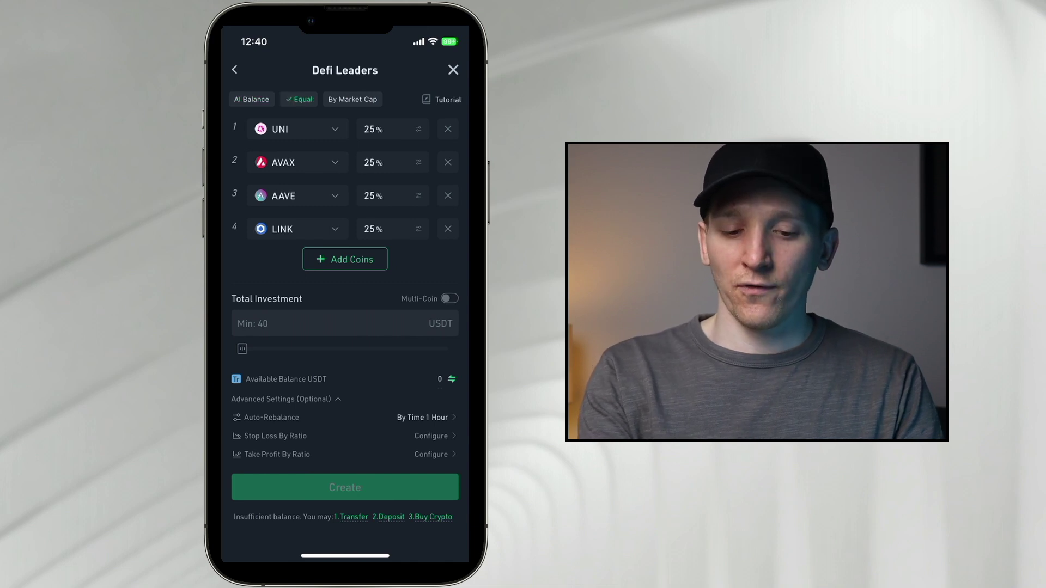
pyautogui.click(352, 99)
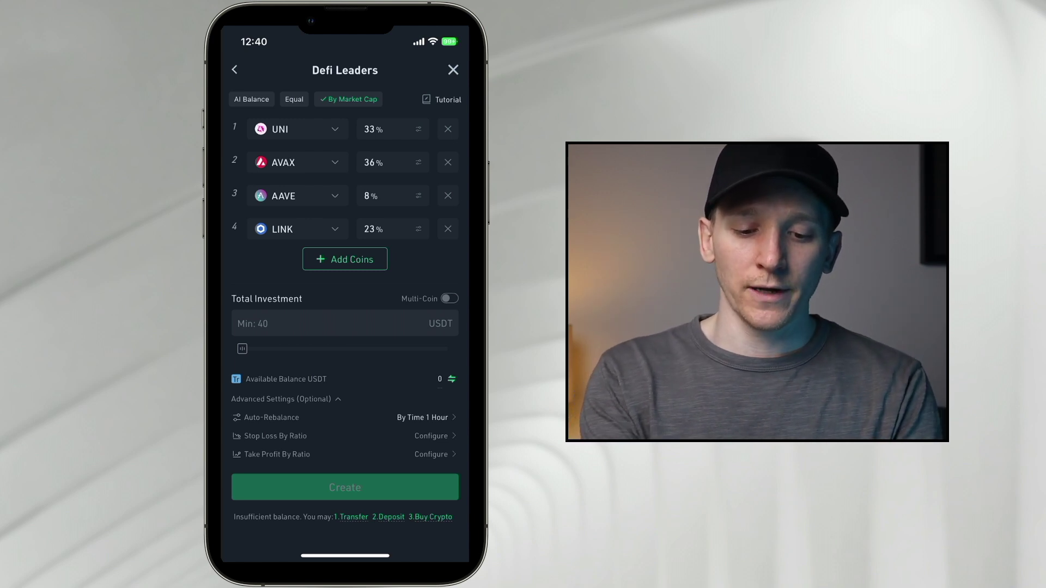
pyautogui.click(418, 130)
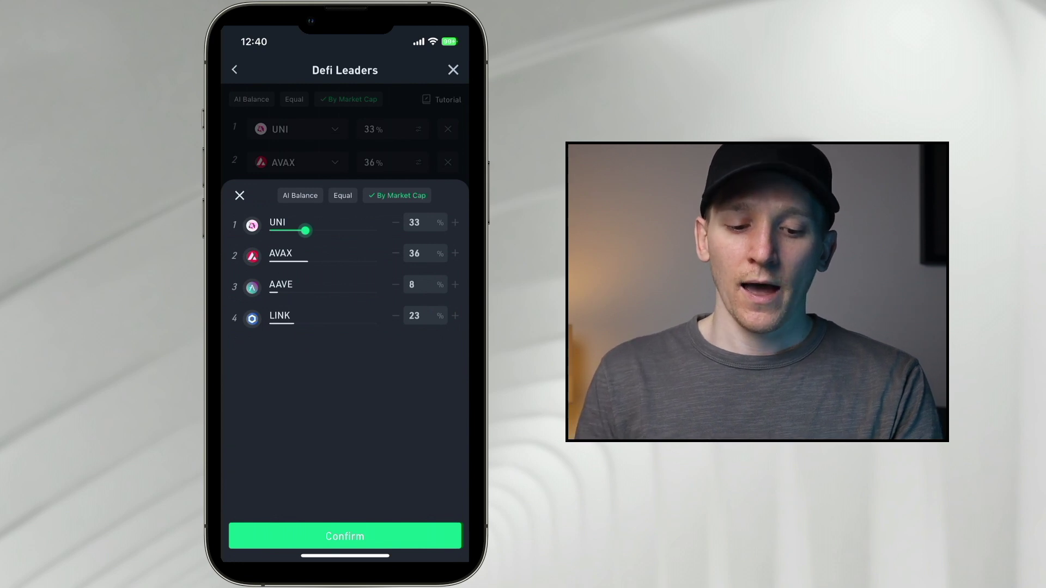
pyautogui.click(345, 536)
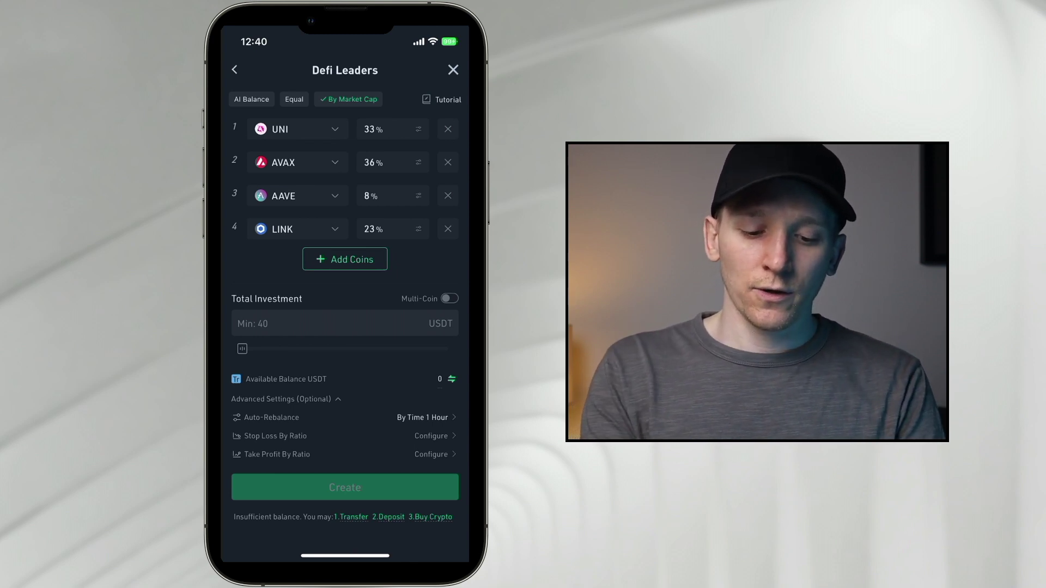
# Set the Defi Leaders total investment to 100 USDT and choose 28 days as the auto-rebalance interval.
pyautogui.click(327, 323)
pyautogui.write('100')
pyautogui.press('Return')
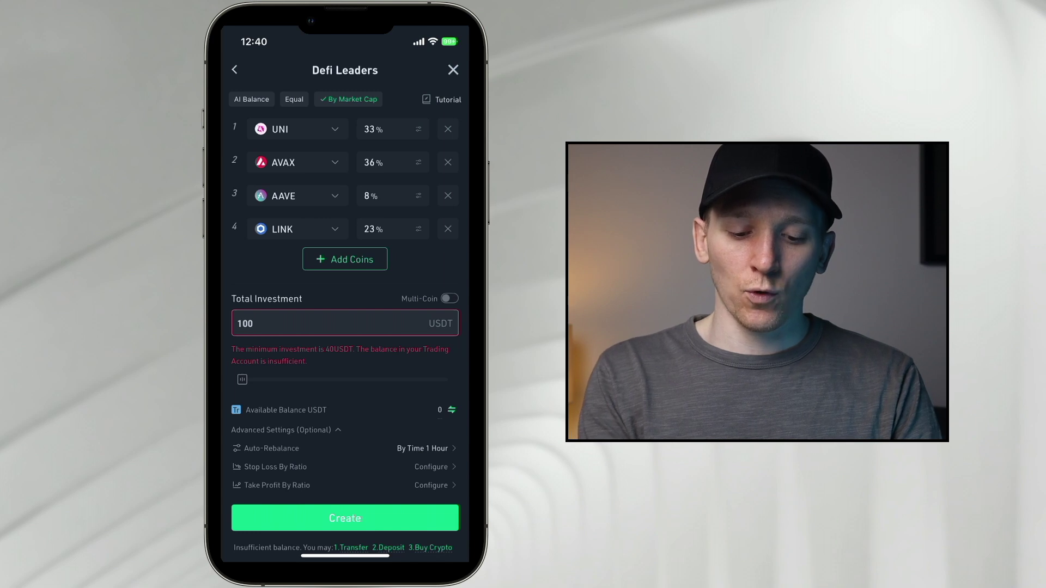
pyautogui.click(422, 448)
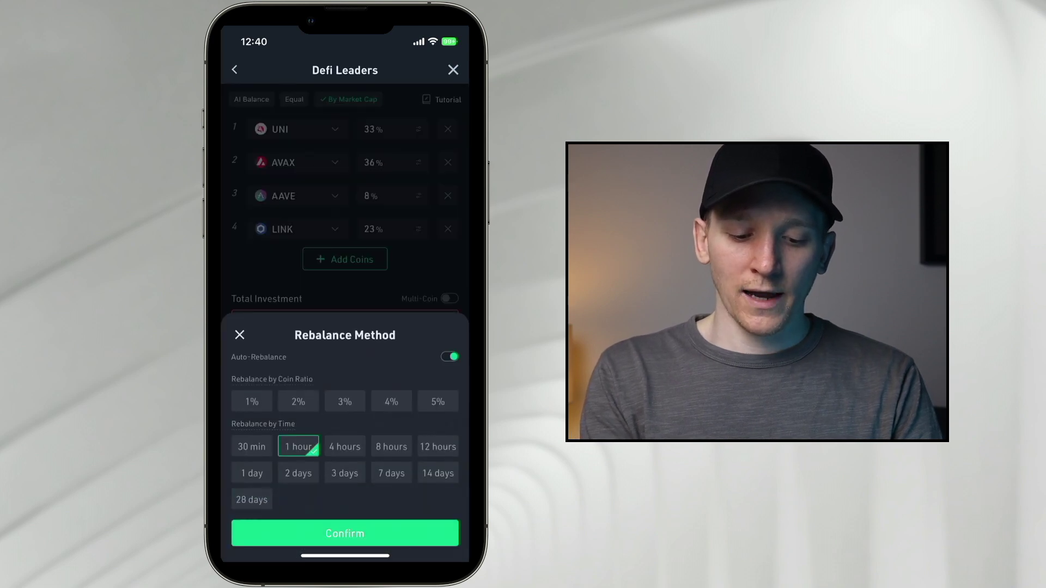
pyautogui.click(252, 500)
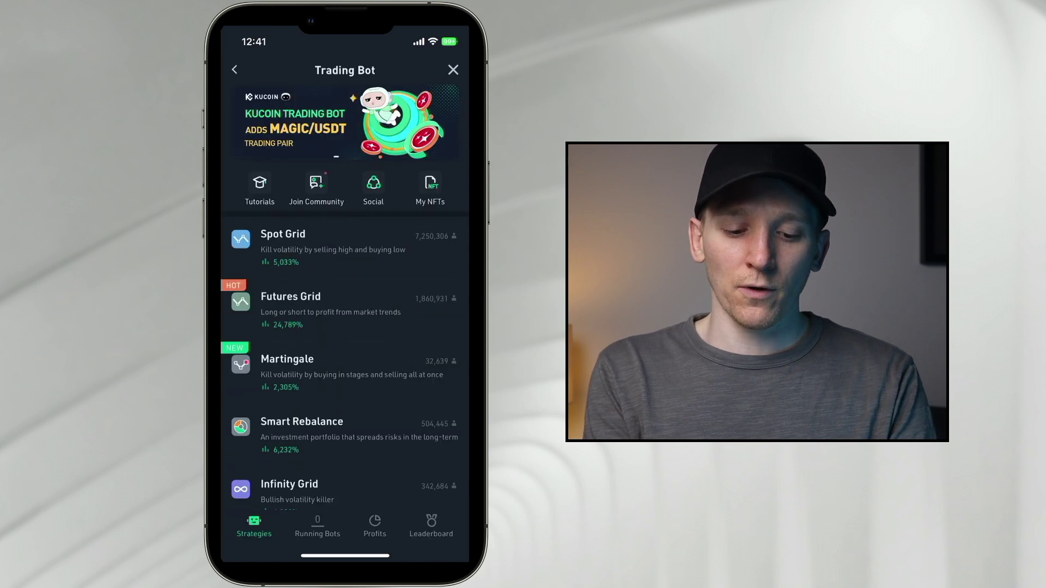
pyautogui.scroll(-3, 345, 327)
pyautogui.scroll(2, 345, 327)
pyautogui.scroll(-2, 345, 327)
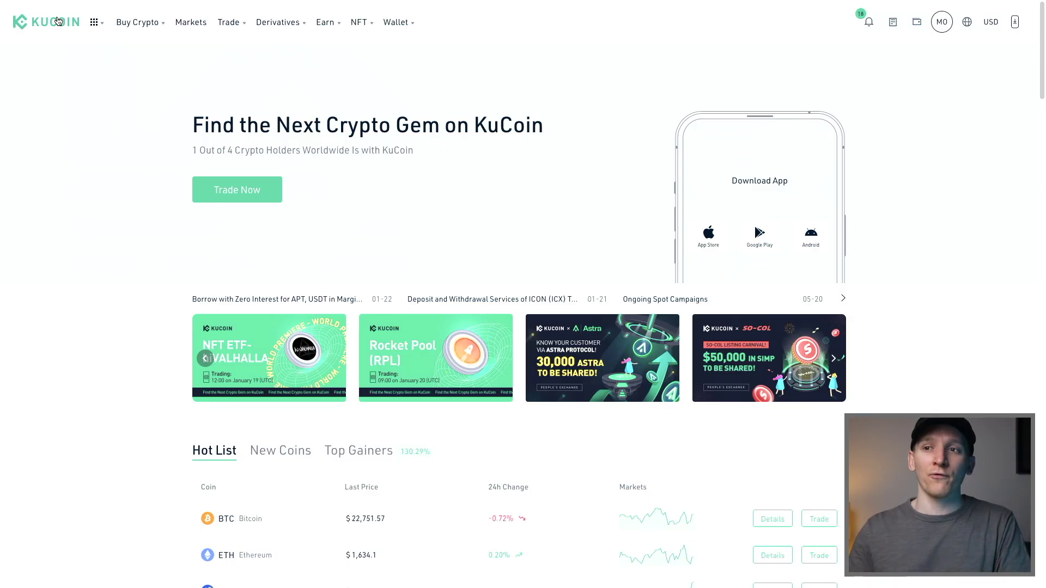
# On the KuCoin website, open Futures Classic and bring up the contract list for the BTC Perpetual/USDT market.
pyautogui.moveTo(102, 15)
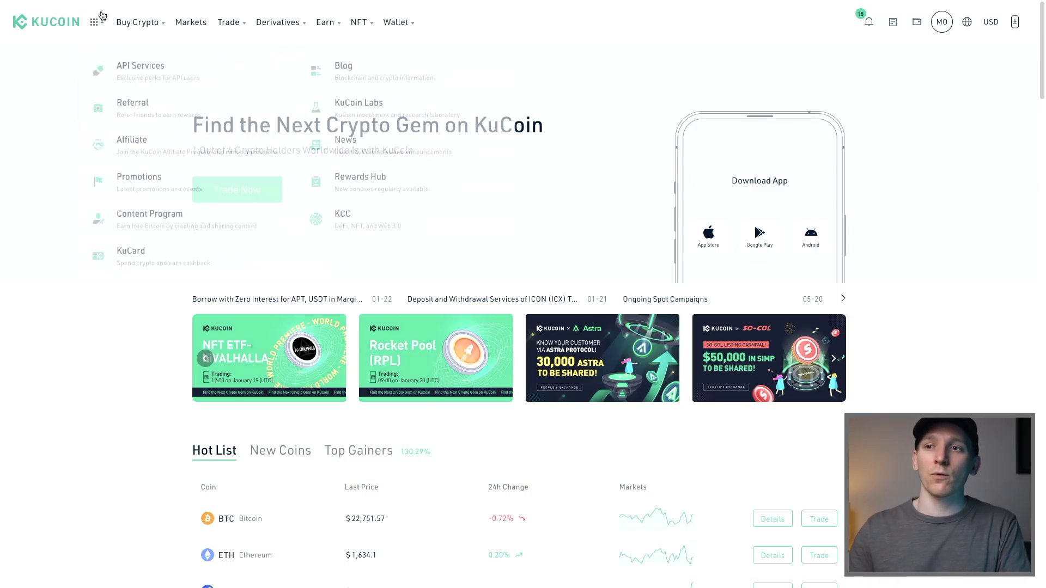
pyautogui.moveTo(275, 27)
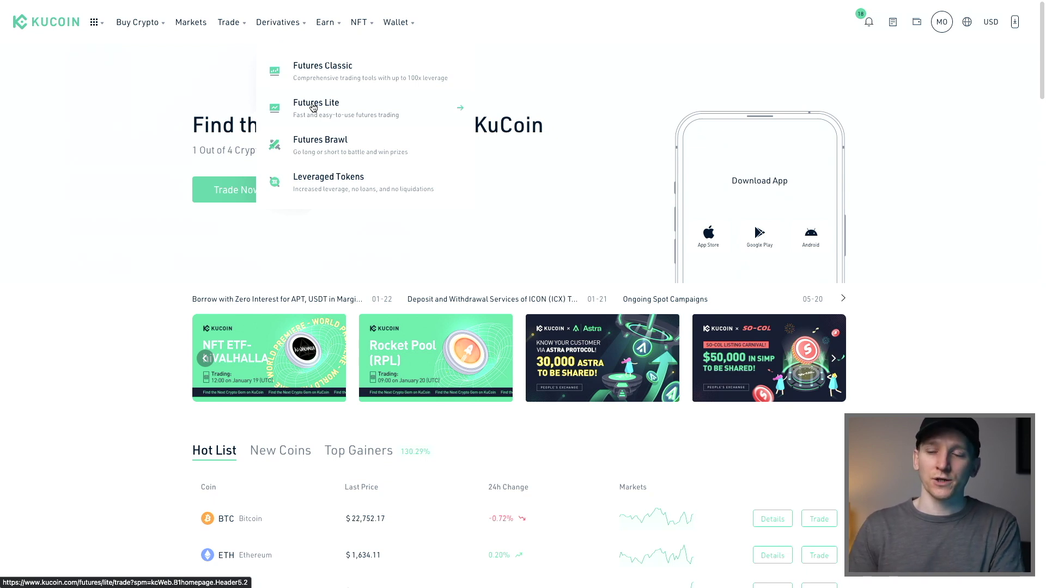
pyautogui.click(323, 79)
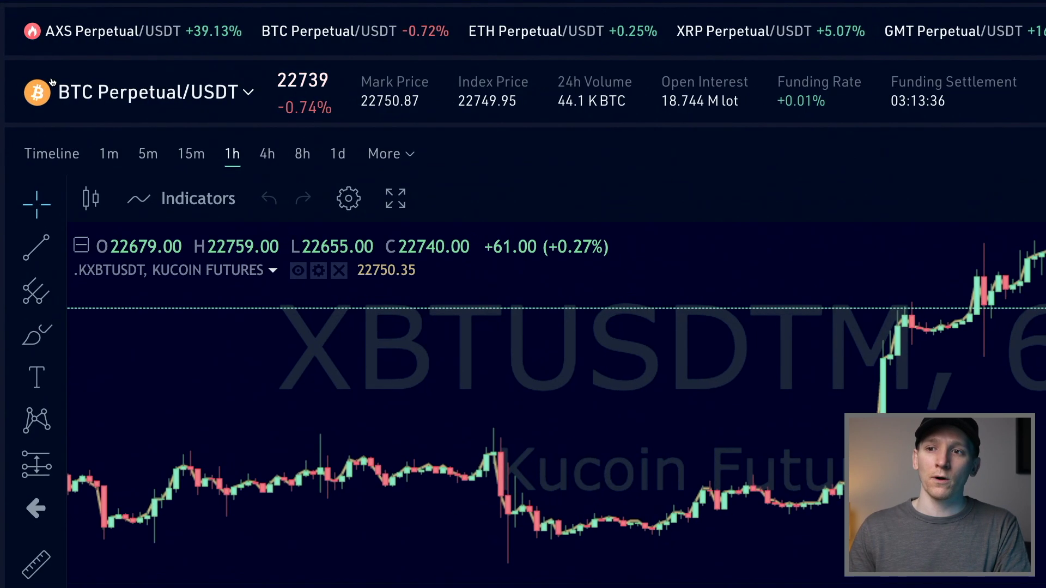
pyautogui.click(232, 96)
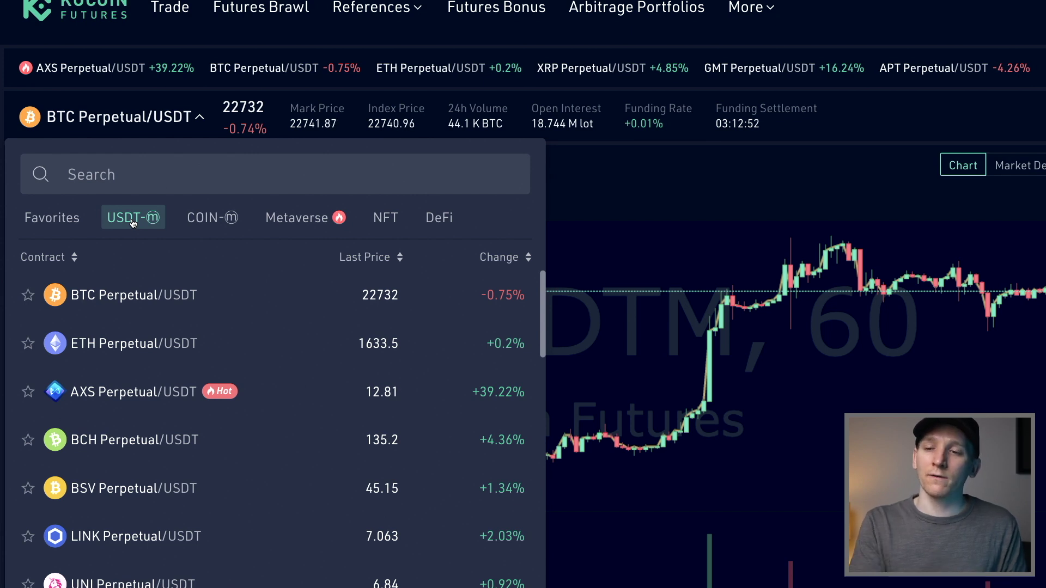
# Look through the COIN-M contracts, return to the USDT-M list and select BTC Perpetual/USDT.
pyautogui.click(212, 224)
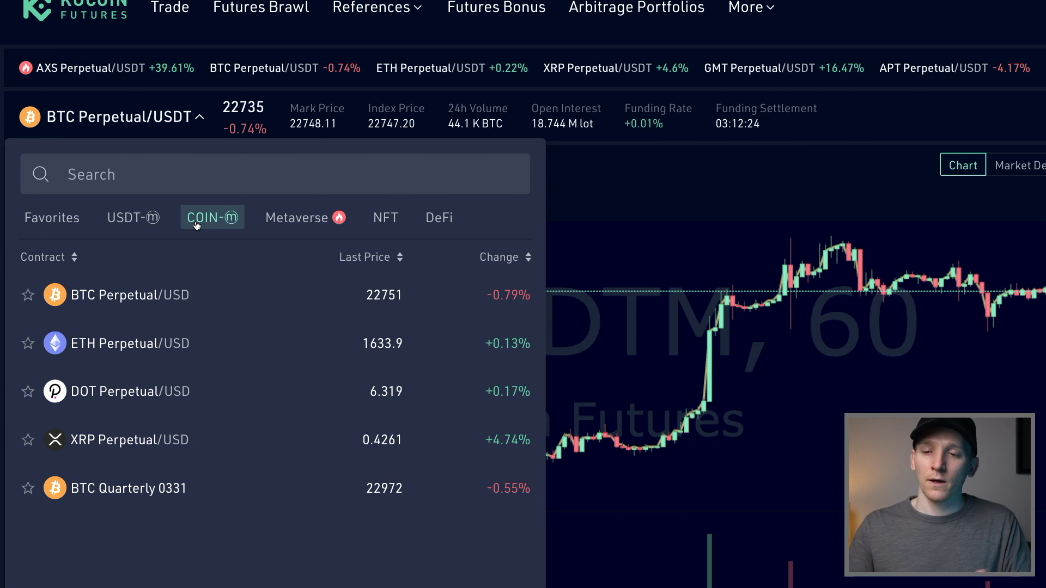
pyautogui.click(150, 219)
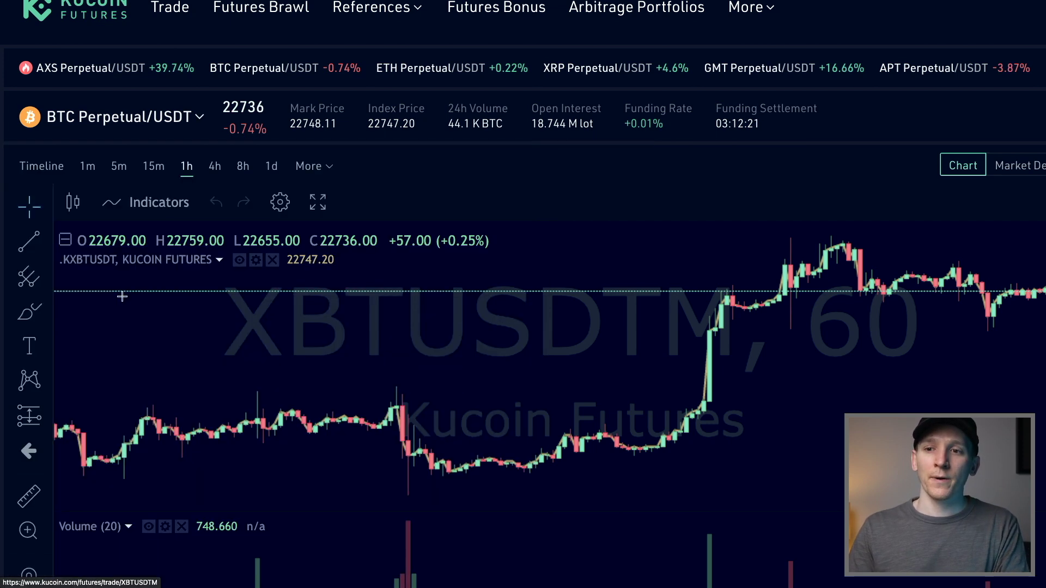
pyautogui.click(125, 300)
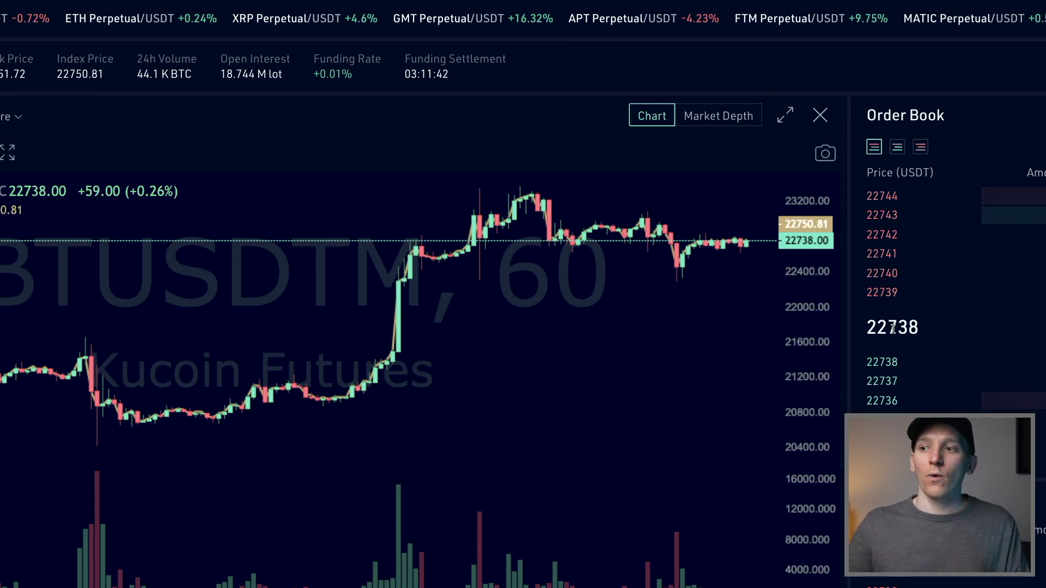
# Examine the funding rate and funding settlement details of the BTC Perpetual/USDT contract.
pyautogui.scroll(1, 654, 131)
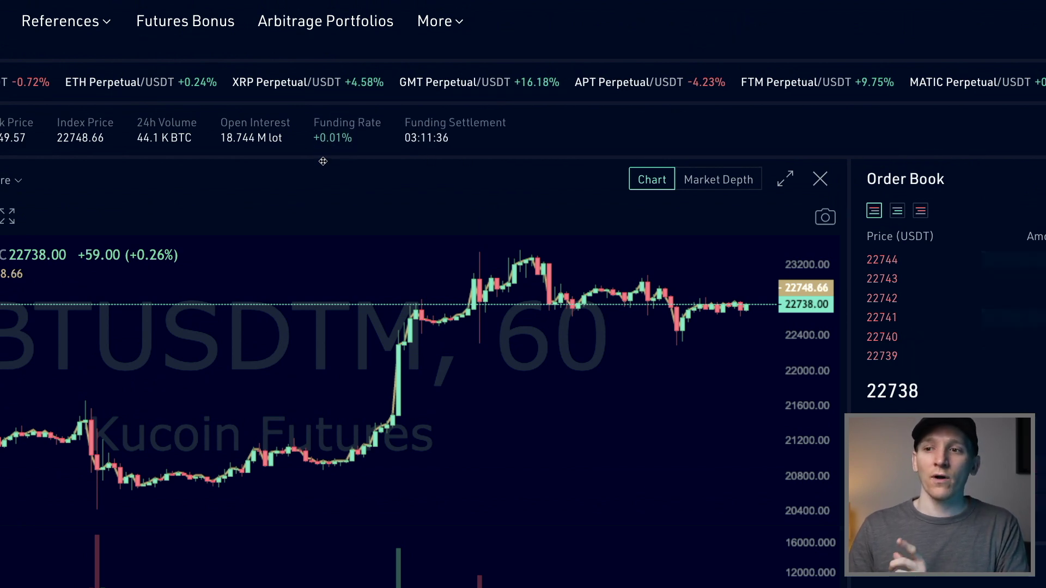
pyautogui.moveTo(341, 120)
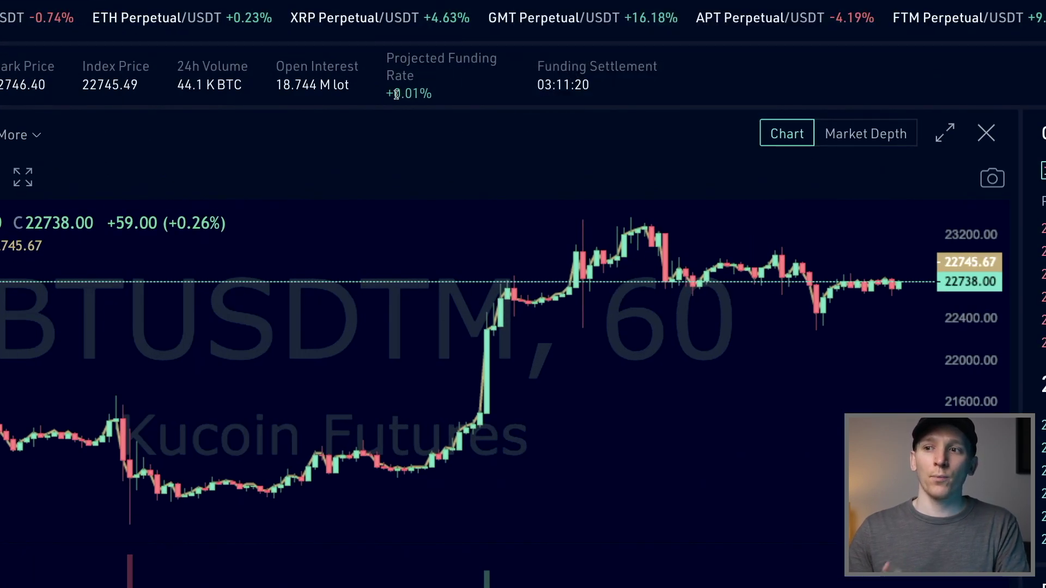
pyautogui.moveTo(407, 63)
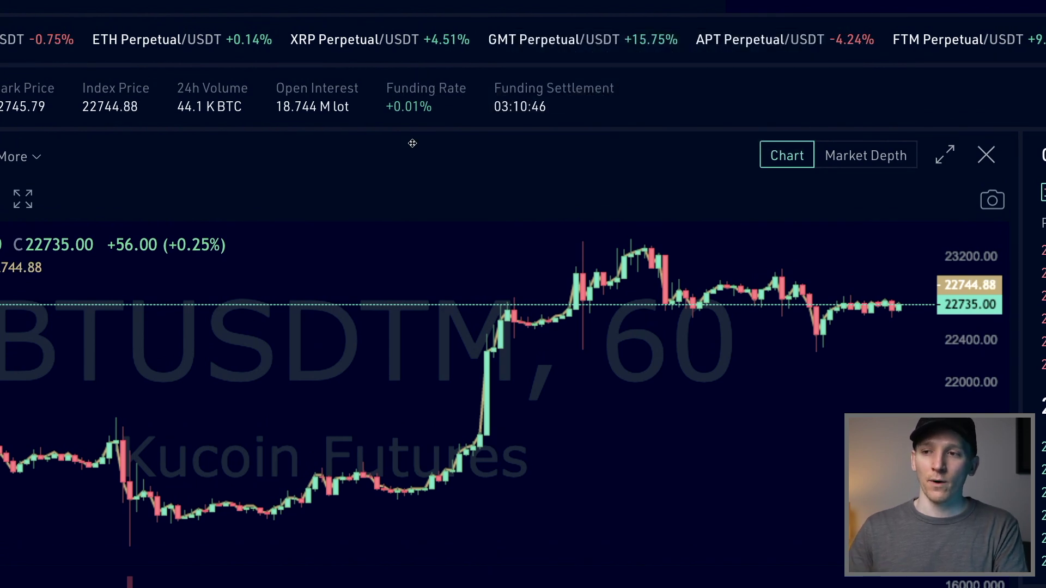
pyautogui.moveTo(408, 80)
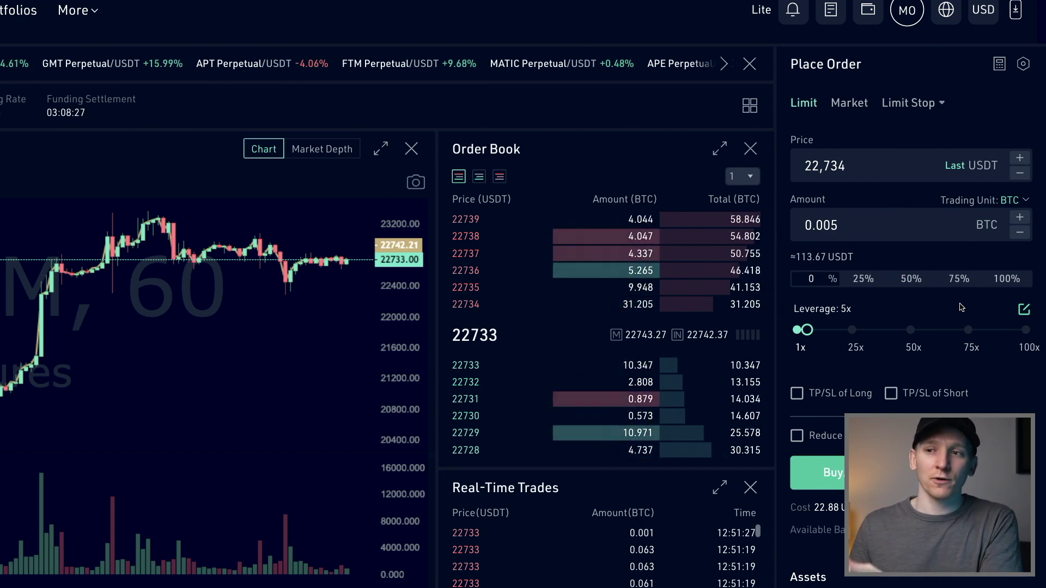
# Try entering 20 as the order's leverage, change the value to 5 and confirm it.
pyautogui.scroll(-1, 981, 292)
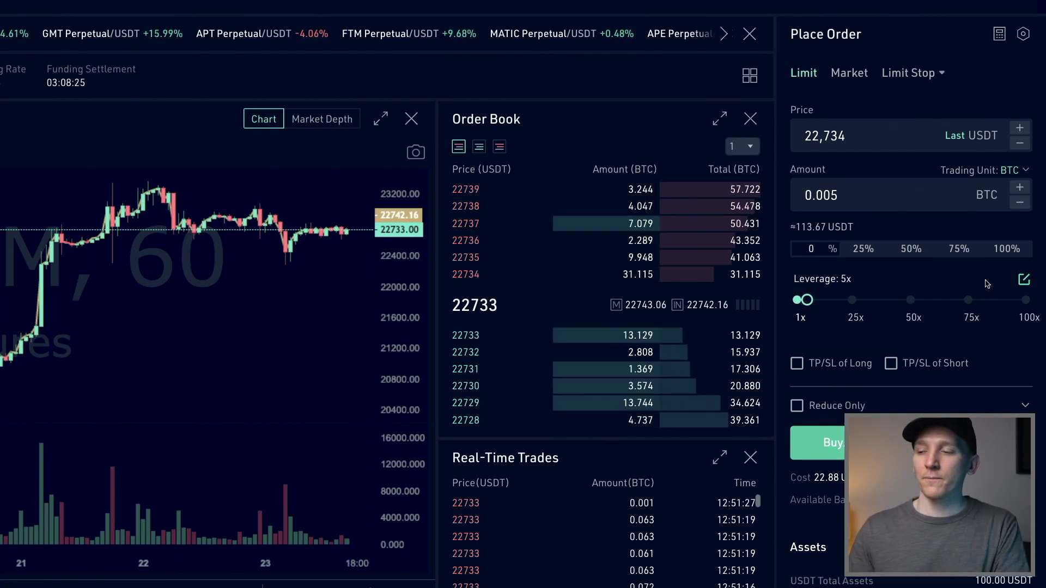
pyautogui.click(1024, 280)
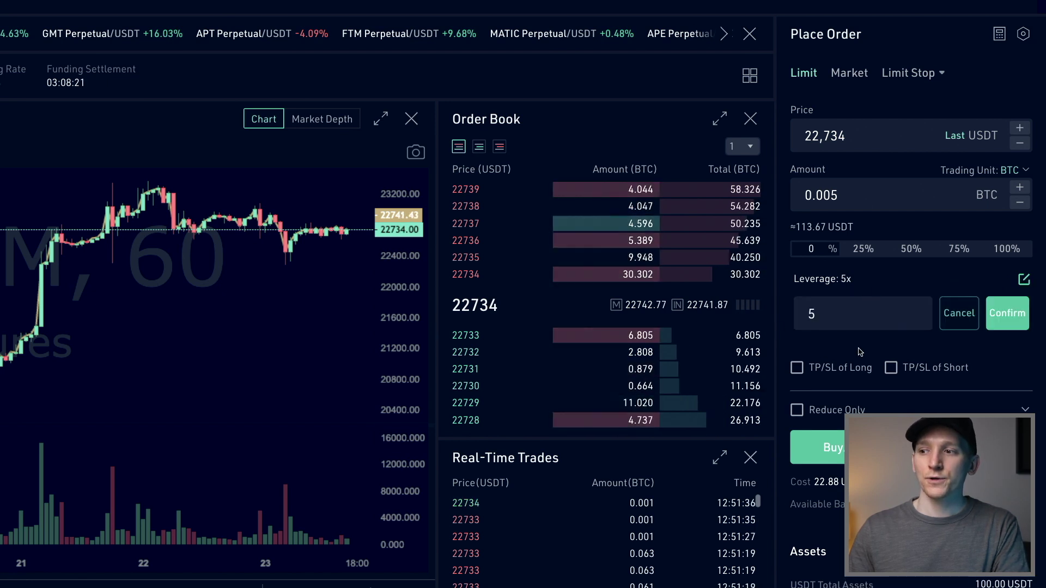
pyautogui.click(832, 317)
pyautogui.press('BackSpace')
pyautogui.write('20')
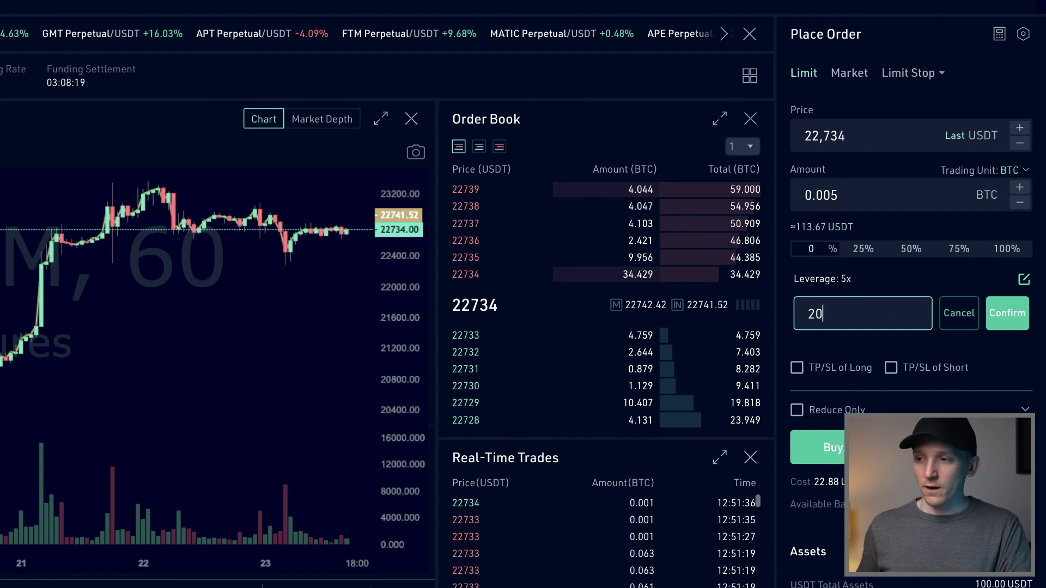
pyautogui.press('BackSpace')
pyautogui.press('BackSpace')
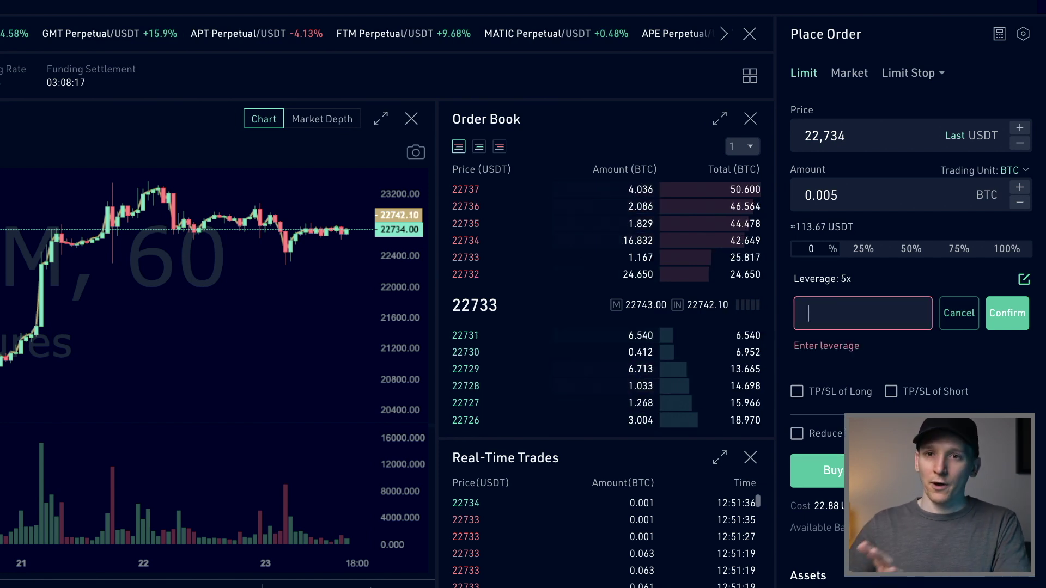
pyautogui.write('5')
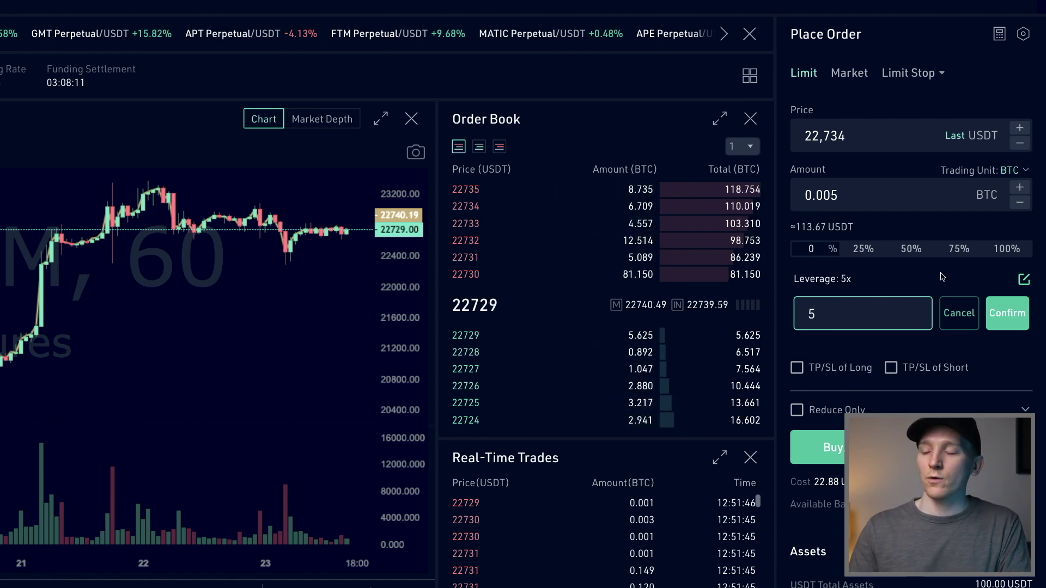
pyautogui.click(1007, 314)
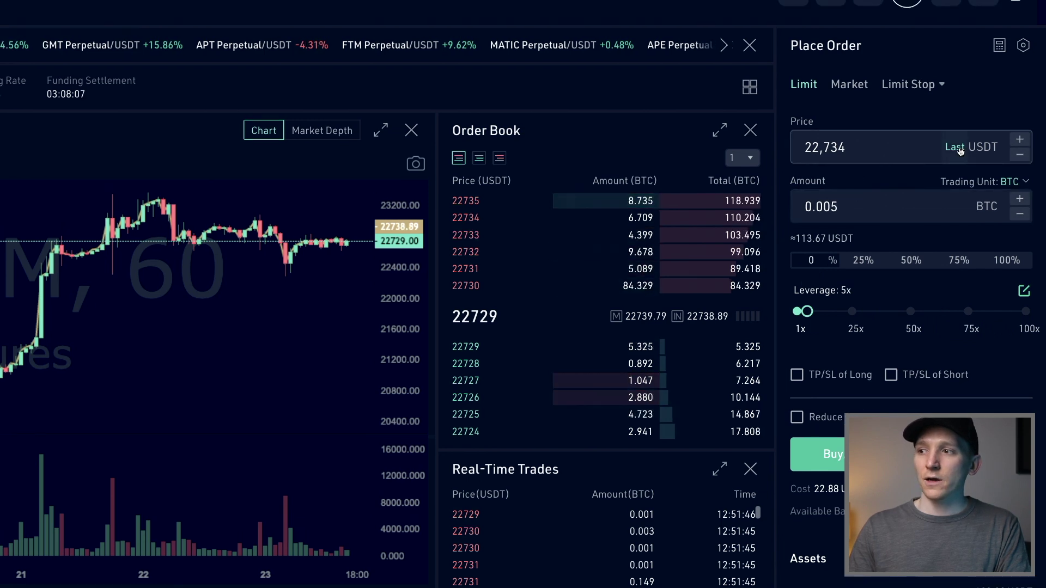
# Fill the limit order price with the last traded price, 22,729 USDT, and set the amount to 0.5 BTC.
pyautogui.click(959, 149)
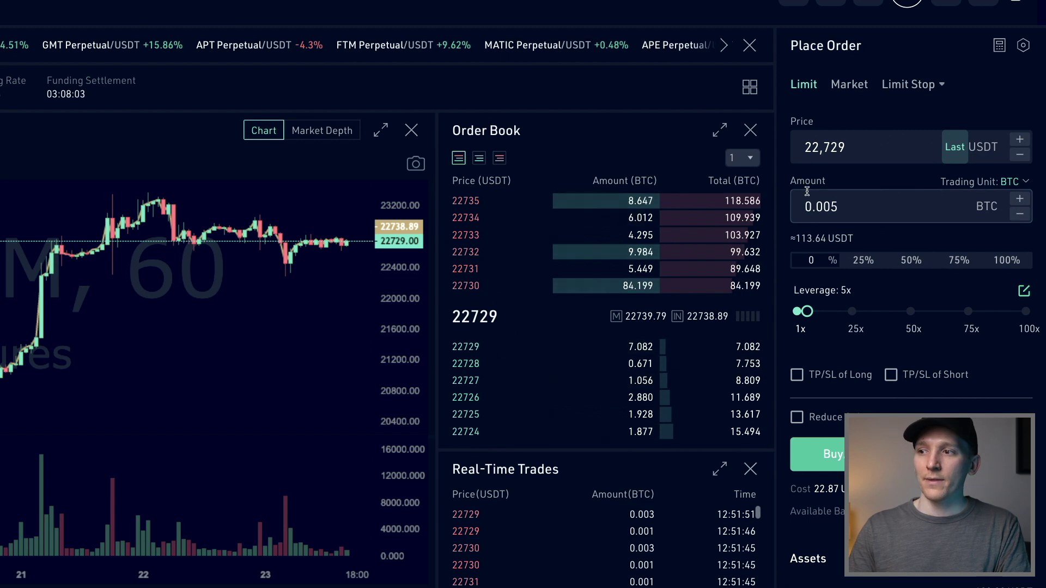
pyautogui.doubleClick(851, 207)
pyautogui.click(852, 208)
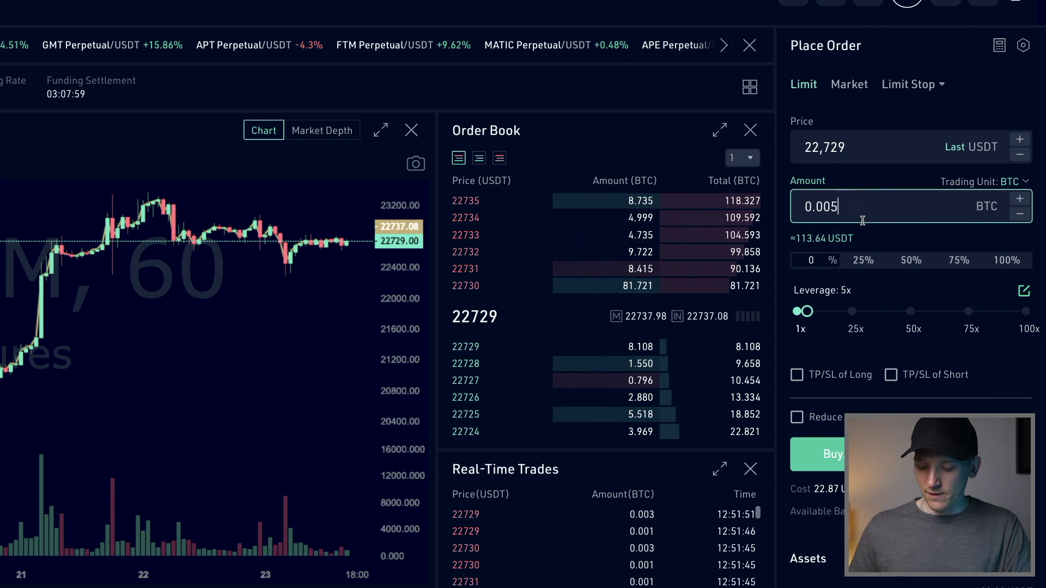
pyautogui.press('BackSpace')
pyautogui.press('BackSpace')
pyautogui.write('5')
pyautogui.press('BackSpace')
pyautogui.press('BackSpace')
pyautogui.write('5')
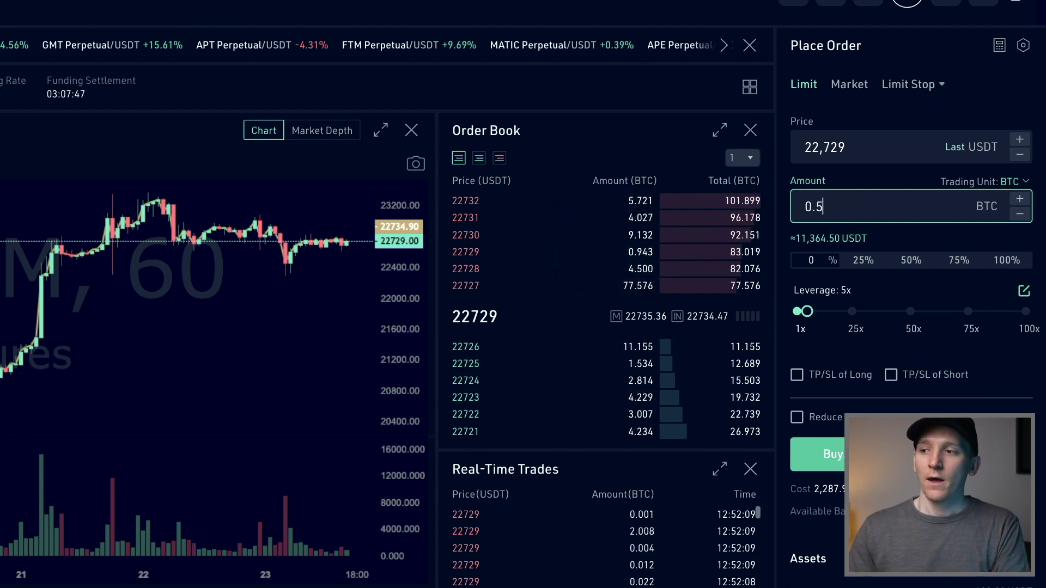
# Check the order cost against the available balance, try leverages of 20x, 12x and 1x, and settle on 6x.
pyautogui.scroll(-2, 858, 293)
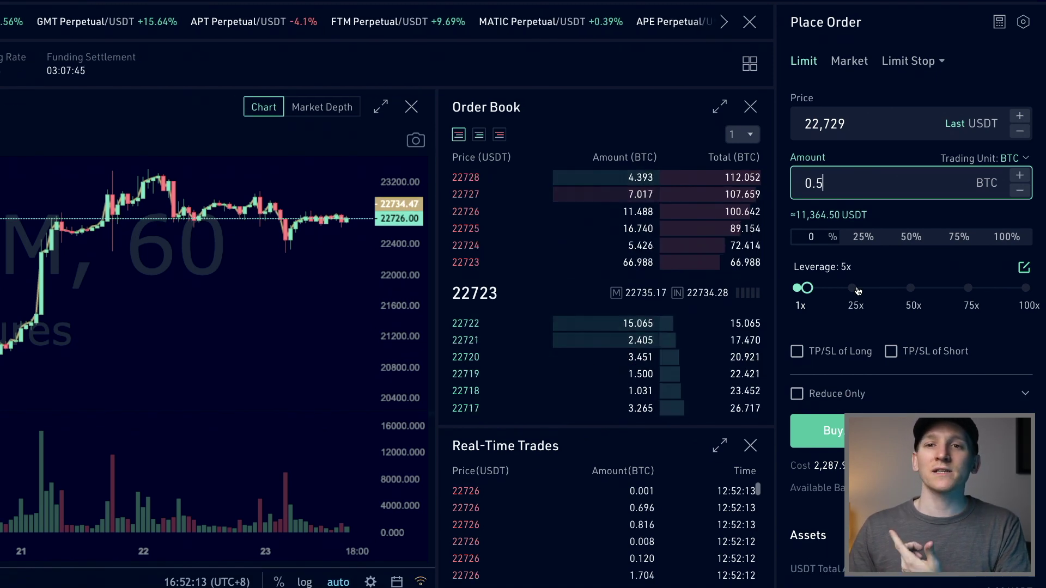
pyautogui.scroll(-2, 859, 291)
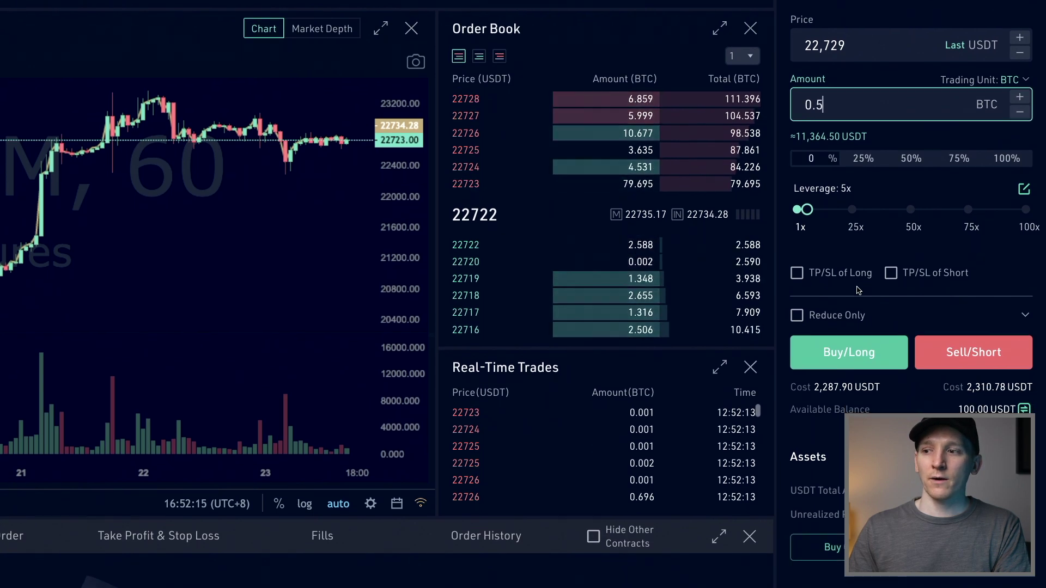
pyautogui.moveTo(820, 376)
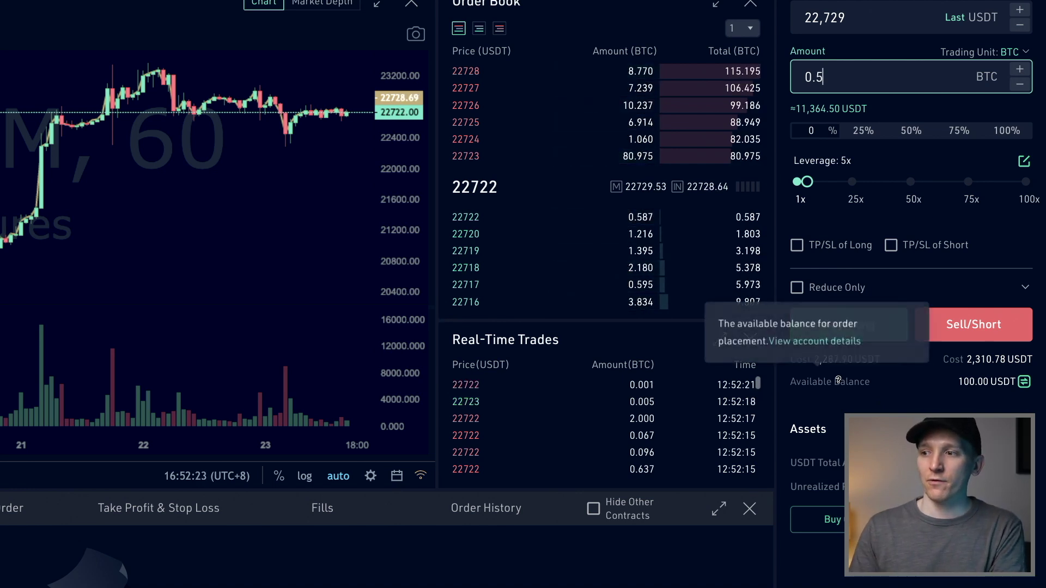
pyautogui.moveTo(787, 371)
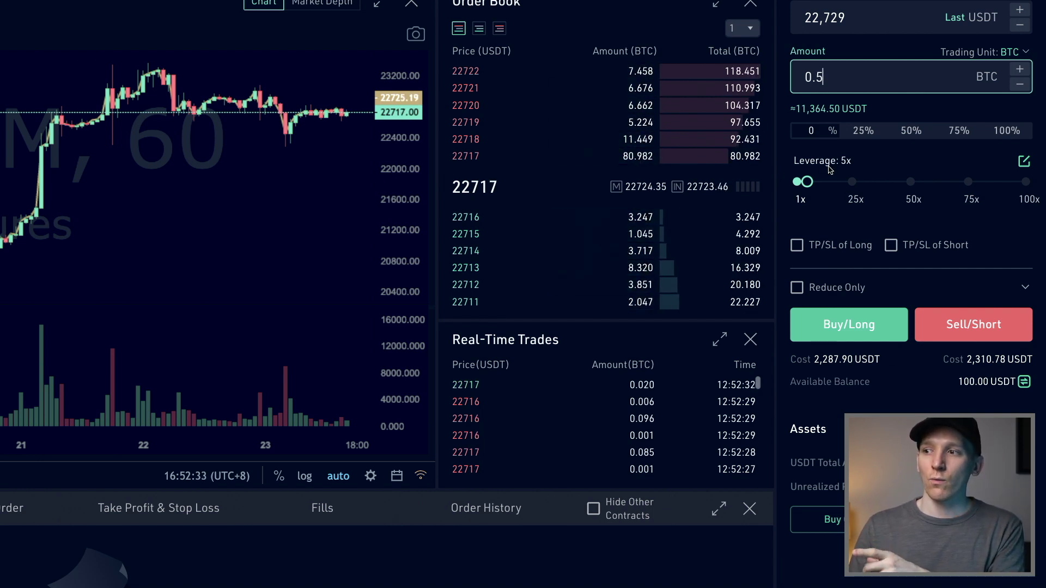
pyautogui.moveTo(807, 182); pyautogui.dragTo(844, 186)
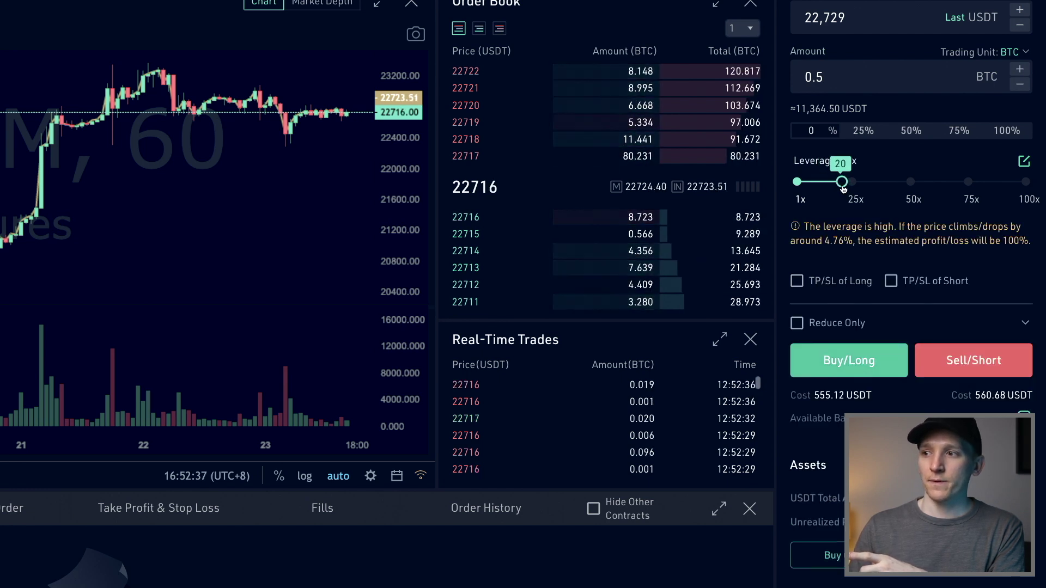
pyautogui.moveTo(825, 188); pyautogui.dragTo(825, 188)
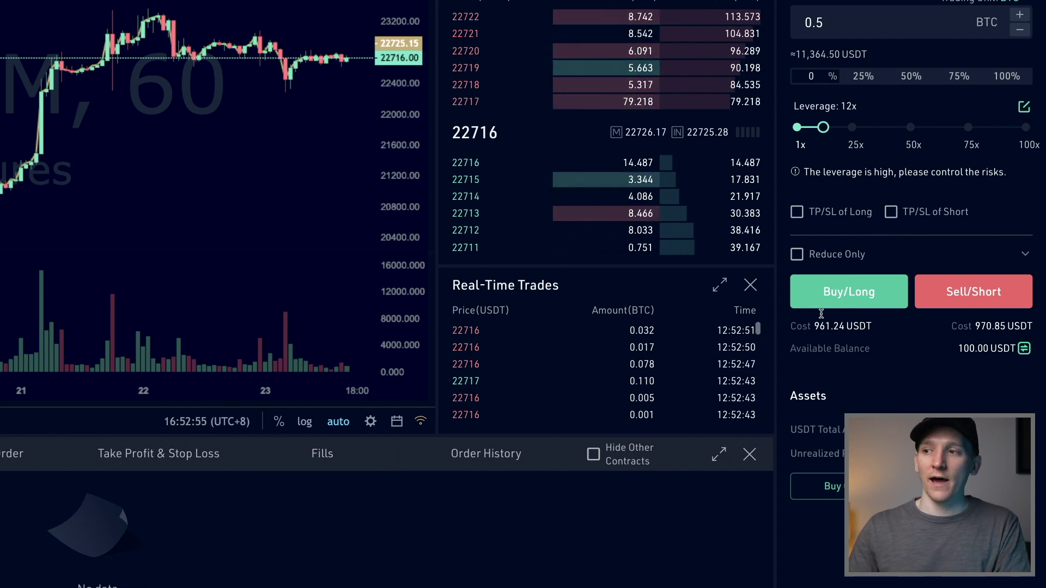
pyautogui.click(798, 127)
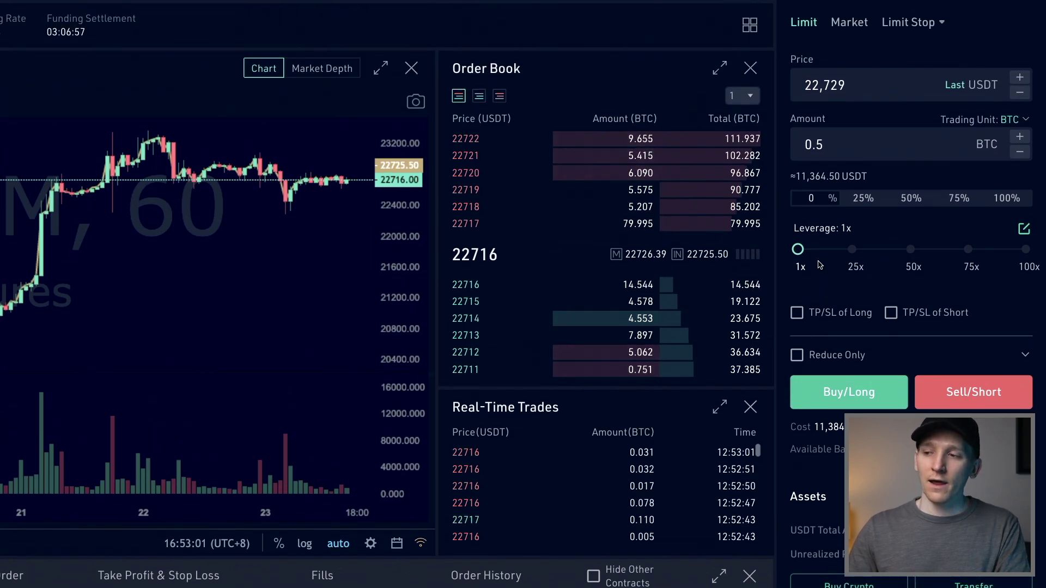
pyautogui.moveTo(798, 249); pyautogui.dragTo(824, 250)
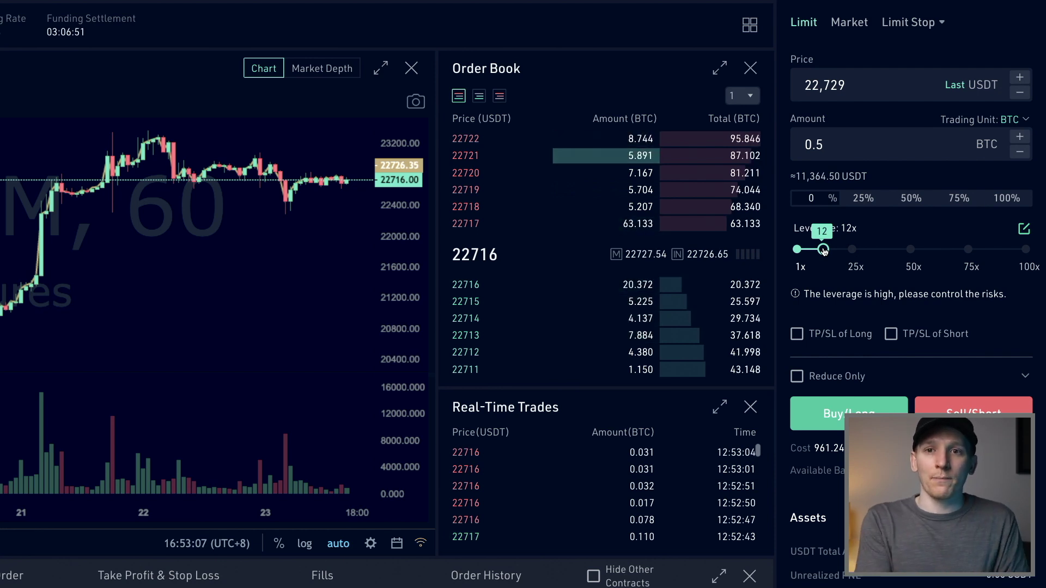
pyautogui.moveTo(823, 249); pyautogui.dragTo(810, 250)
pyautogui.scroll(-1, 860, 286)
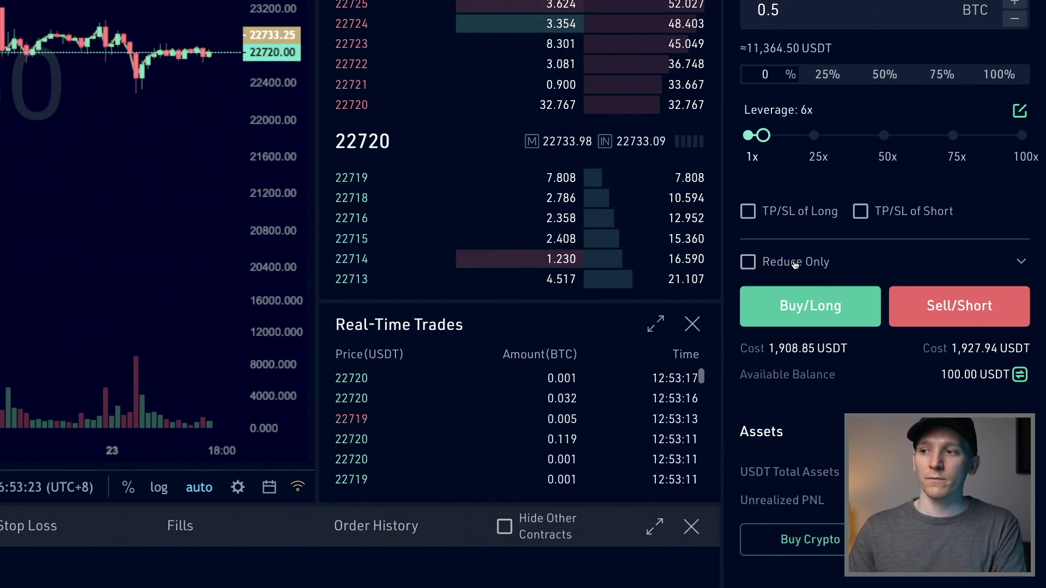
# Enable TP/SL of Long with a stop loss of 21,000 USDT and a take profit of 24,000 USDT.
pyautogui.click(776, 213)
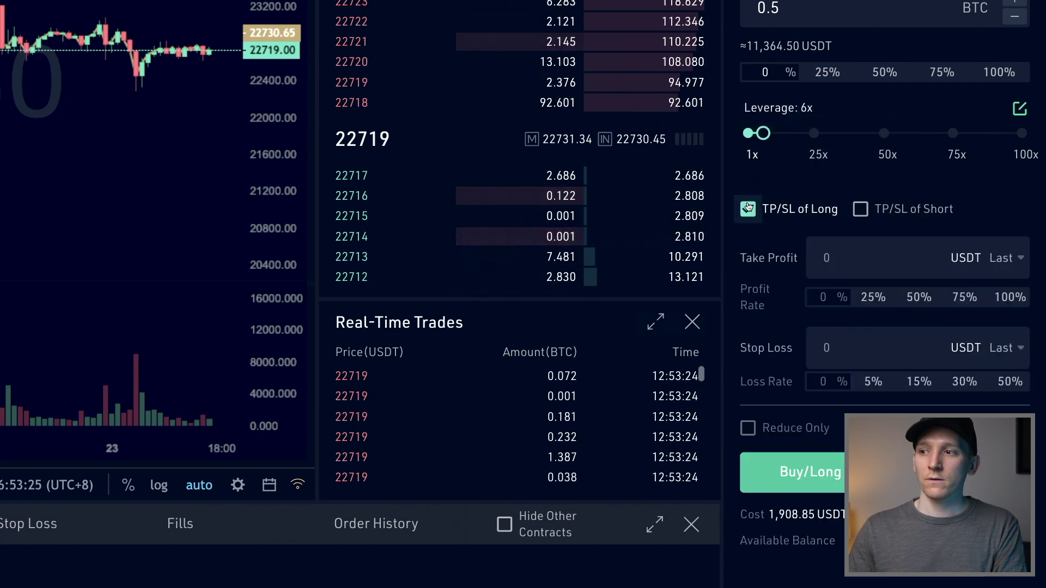
pyautogui.click(554, 419)
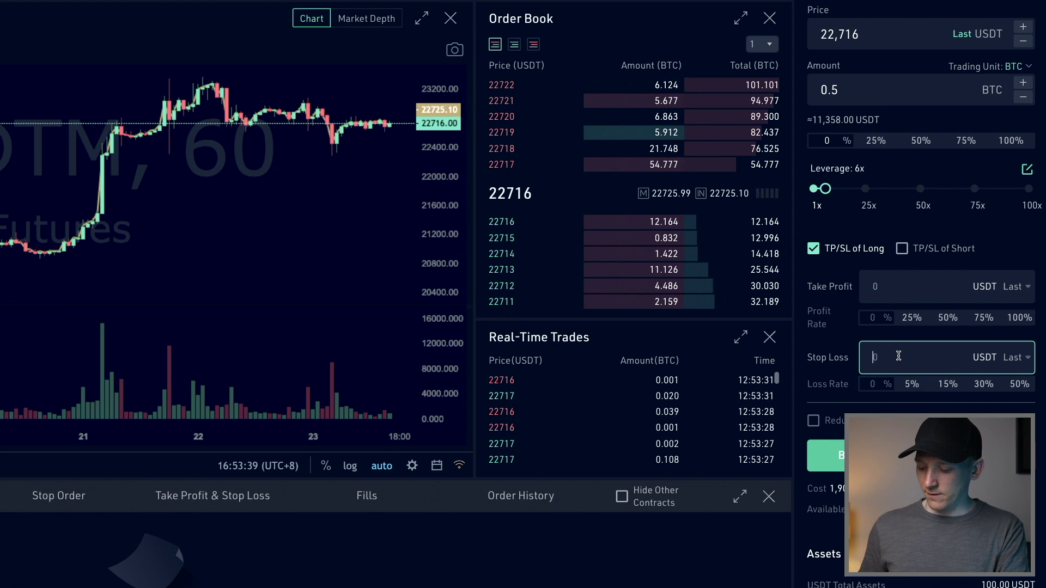
pyautogui.write('210000')
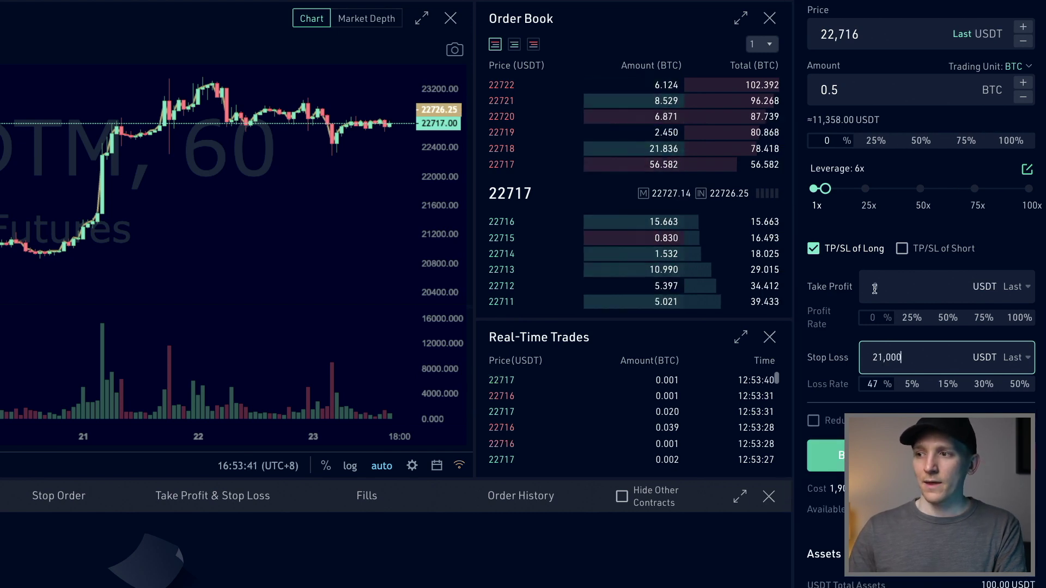
pyautogui.click(883, 288)
pyautogui.write('240000')
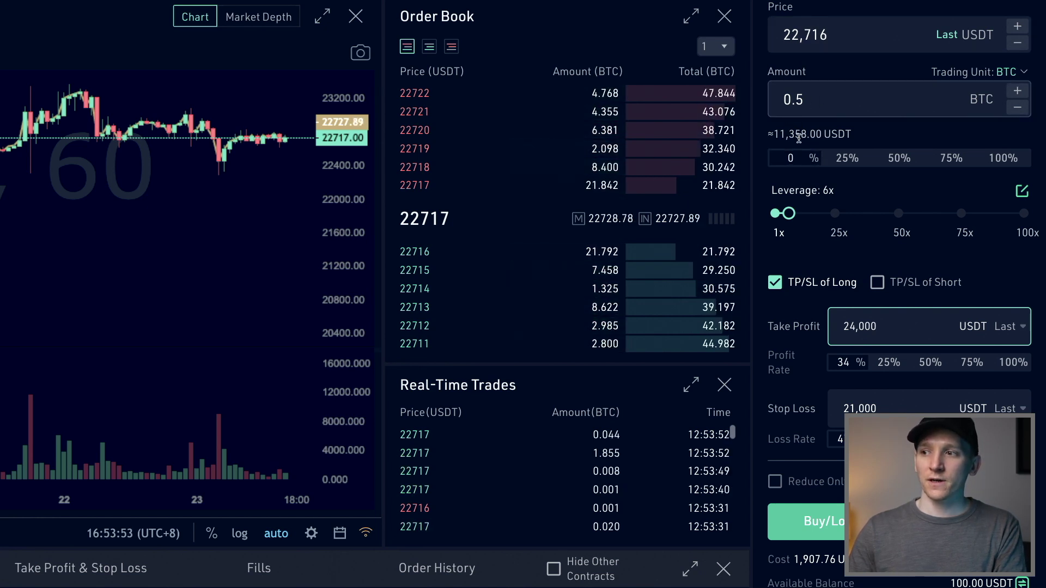
# Review the completed long order, including its Reduce Only option, cost, leverage and take-profit and stop-loss settings.
pyautogui.scroll(-3, 805, 360)
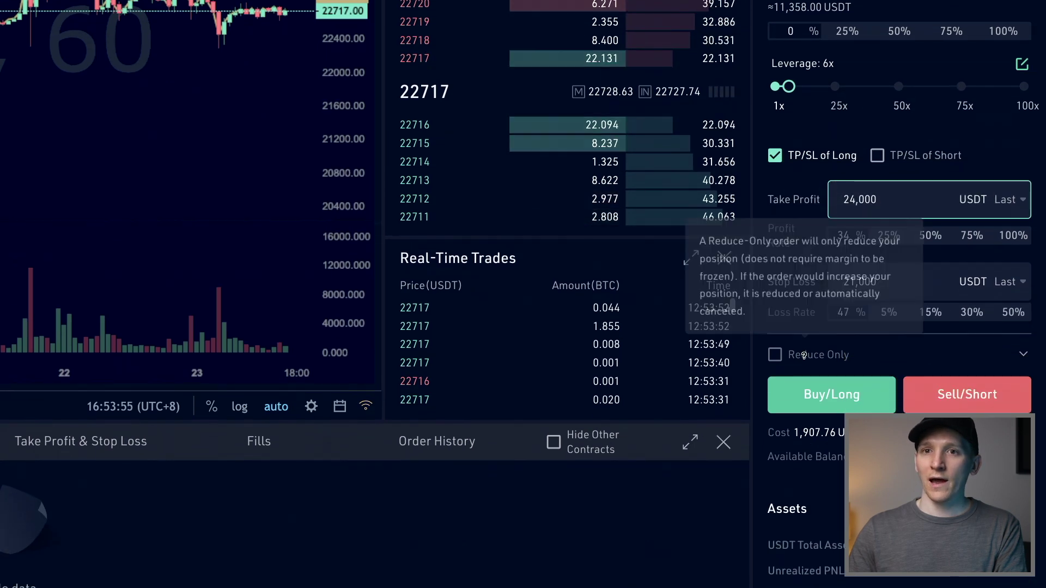
pyautogui.scroll(-1, 820, 431)
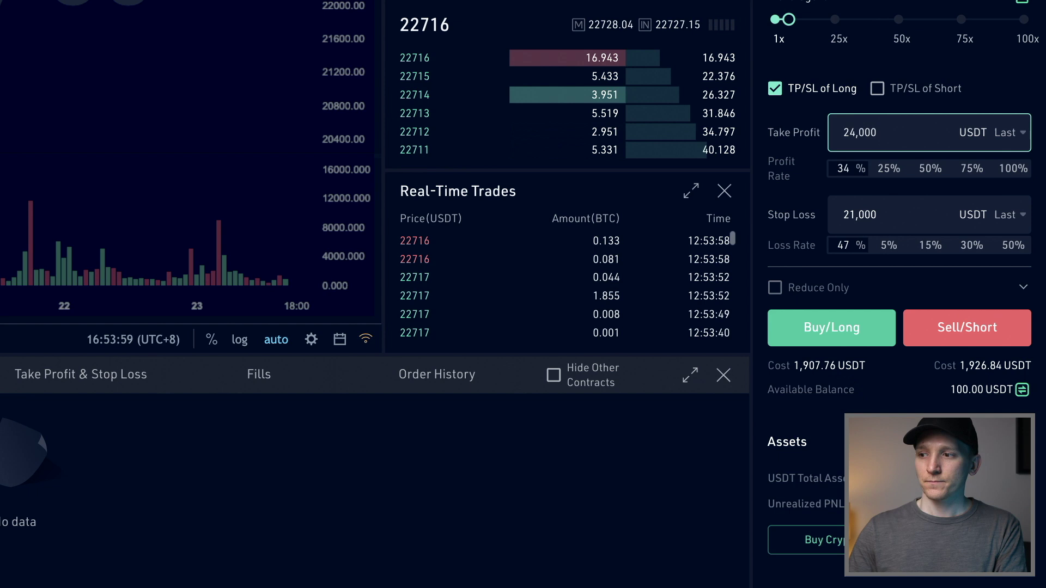
pyautogui.scroll(4, 865, 381)
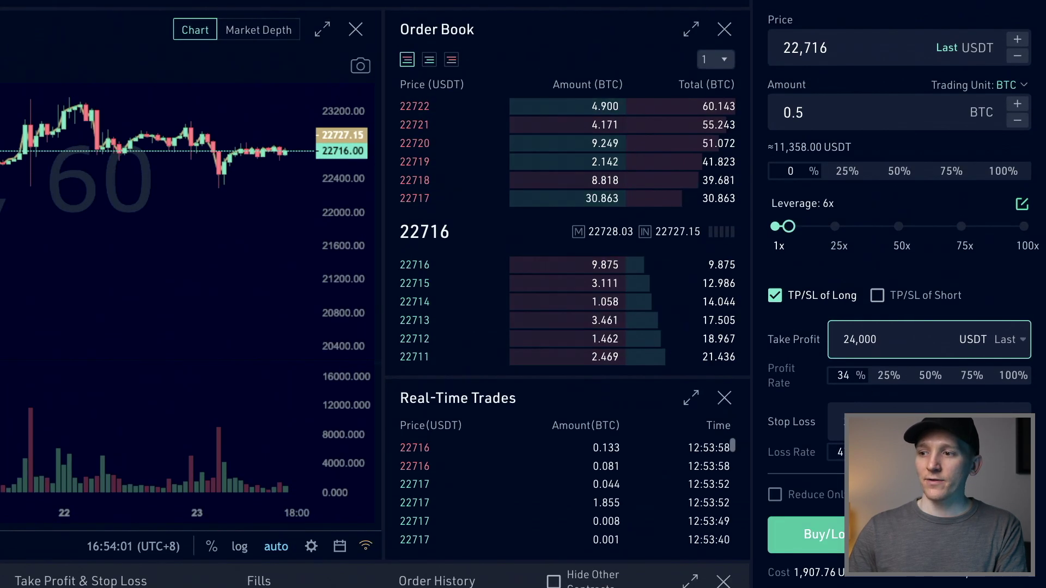
pyautogui.scroll(-1, 865, 382)
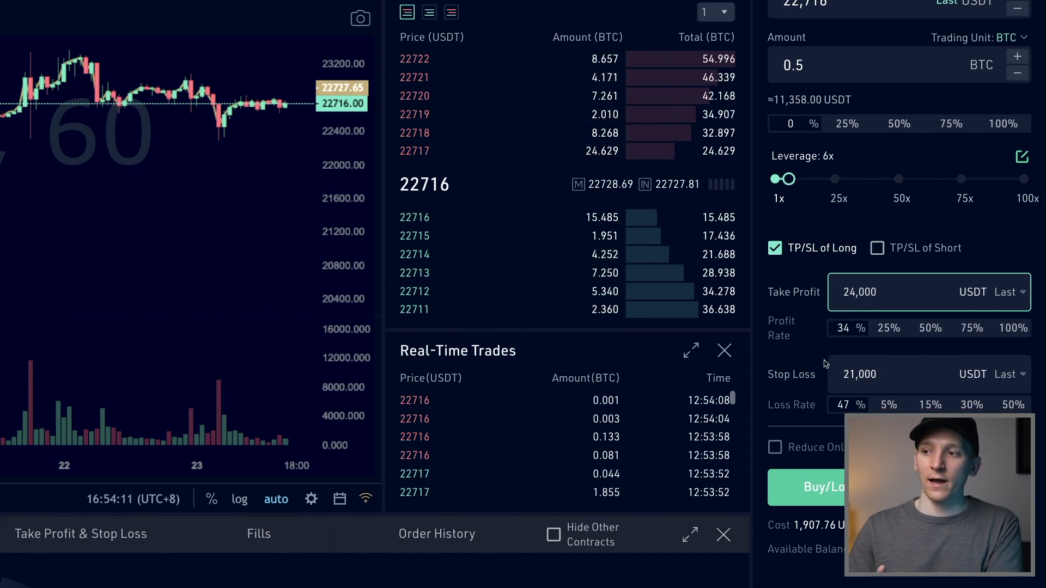
pyautogui.scroll(-1, 880, 352)
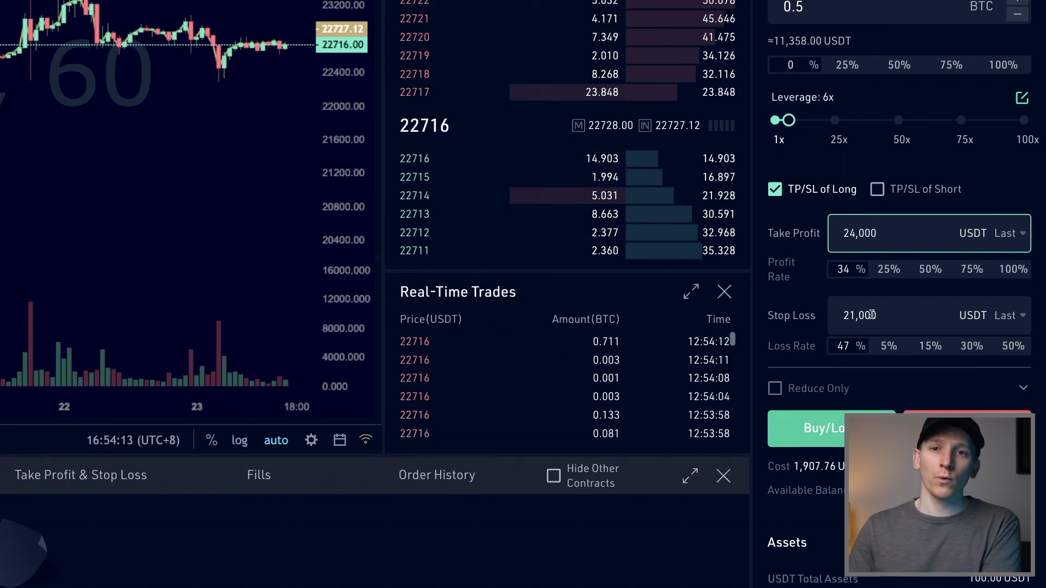
pyautogui.scroll(-1, 866, 316)
pyautogui.moveTo(821, 312)
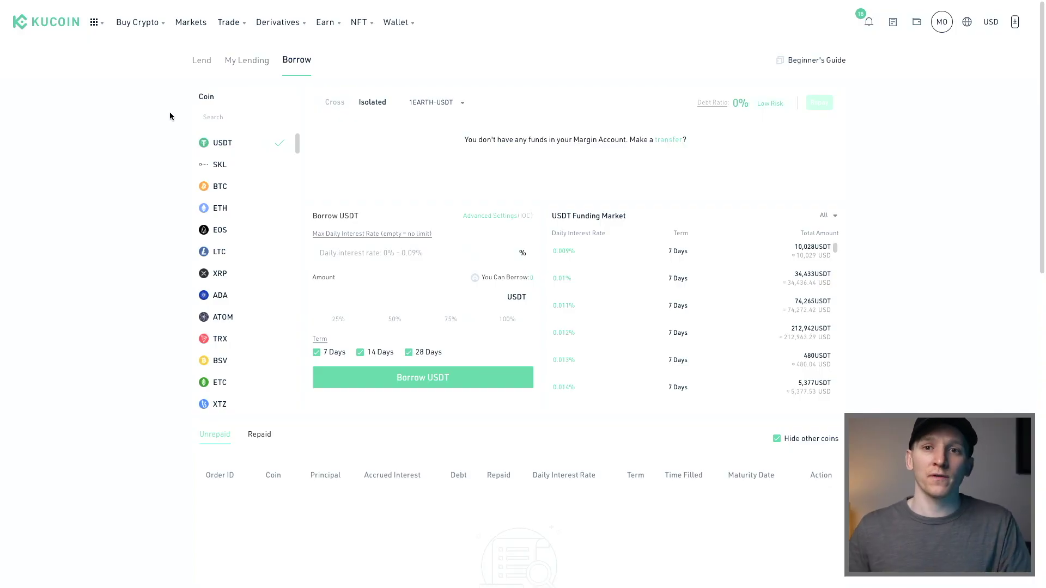
# Go to the Lend page and compare the interest rates in the USDT and BTC funding markets.
pyautogui.click(199, 65)
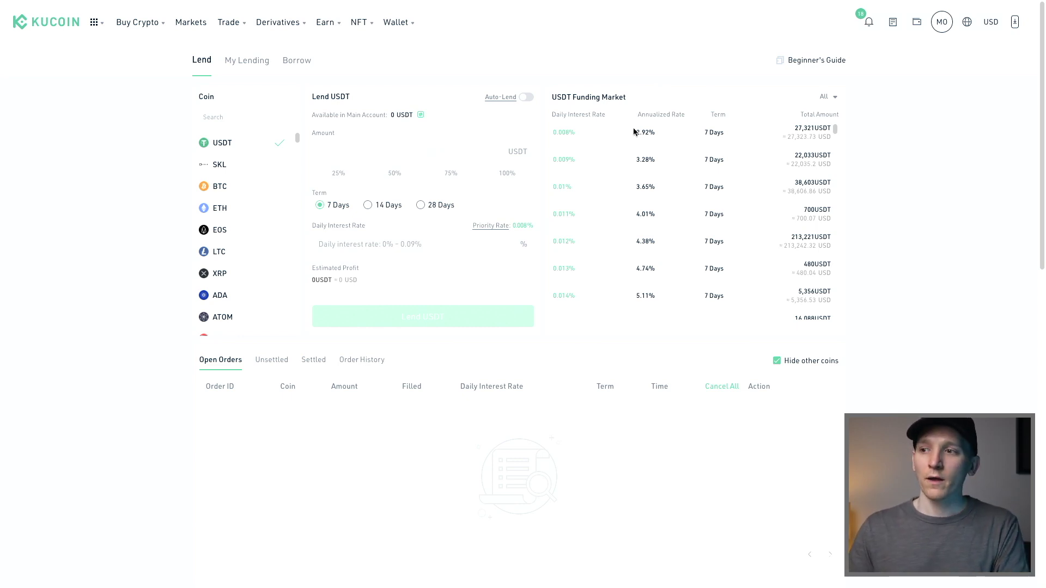
pyautogui.click(224, 190)
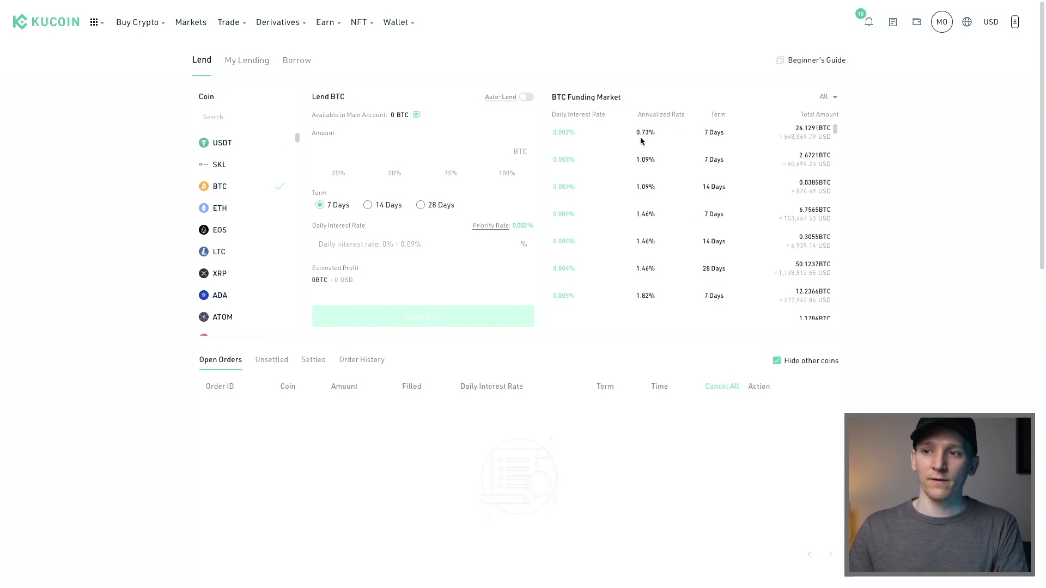
pyautogui.click(366, 149)
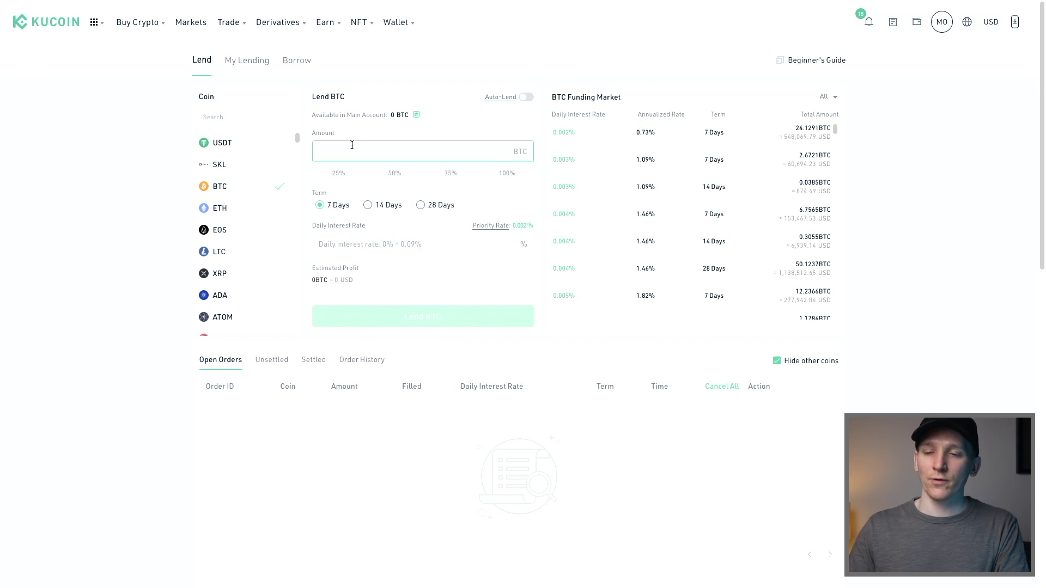
# Fill in a USDT lending order with an amount of 1000 USDT, try the 14-day term, and settle on 28 days.
pyautogui.click(216, 149)
pyautogui.click(350, 156)
pyautogui.write('1000')
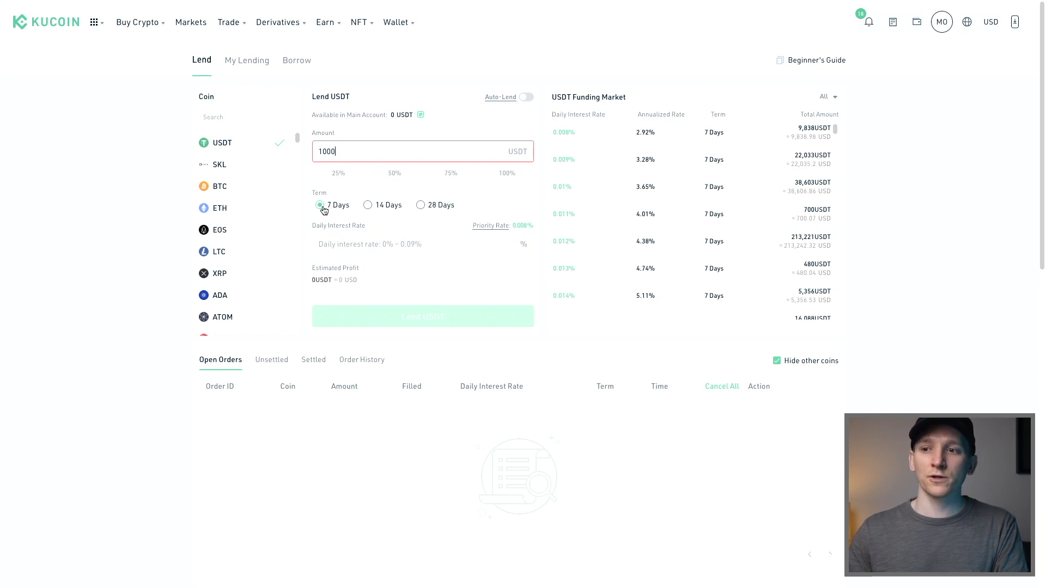
pyautogui.click(370, 209)
pyautogui.click(423, 208)
pyautogui.click(368, 206)
pyautogui.click(424, 206)
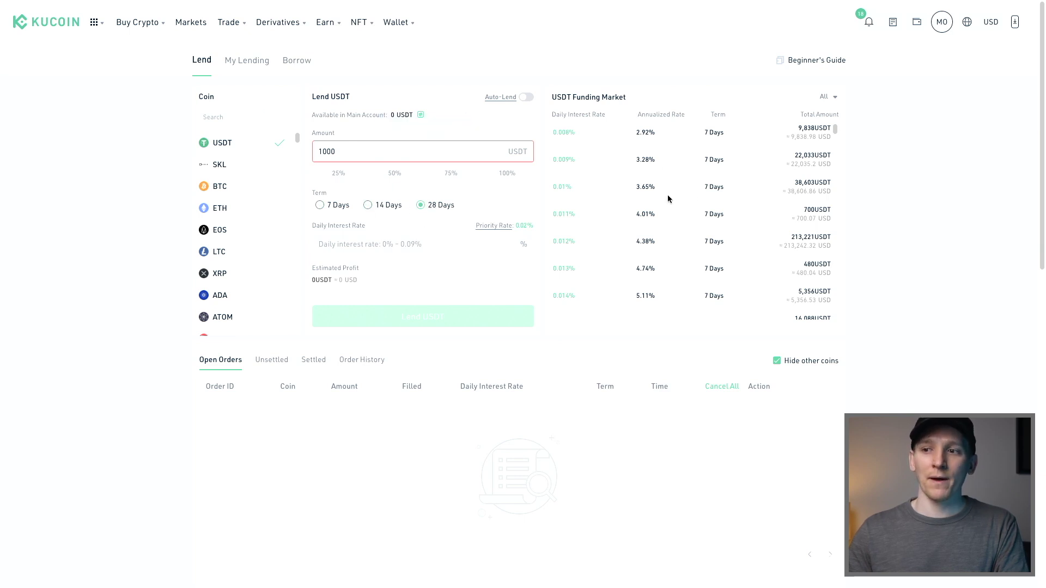
# Select the daily interest rate entry of the USDT lending order and switch on Auto-Lend.
pyautogui.click(372, 245)
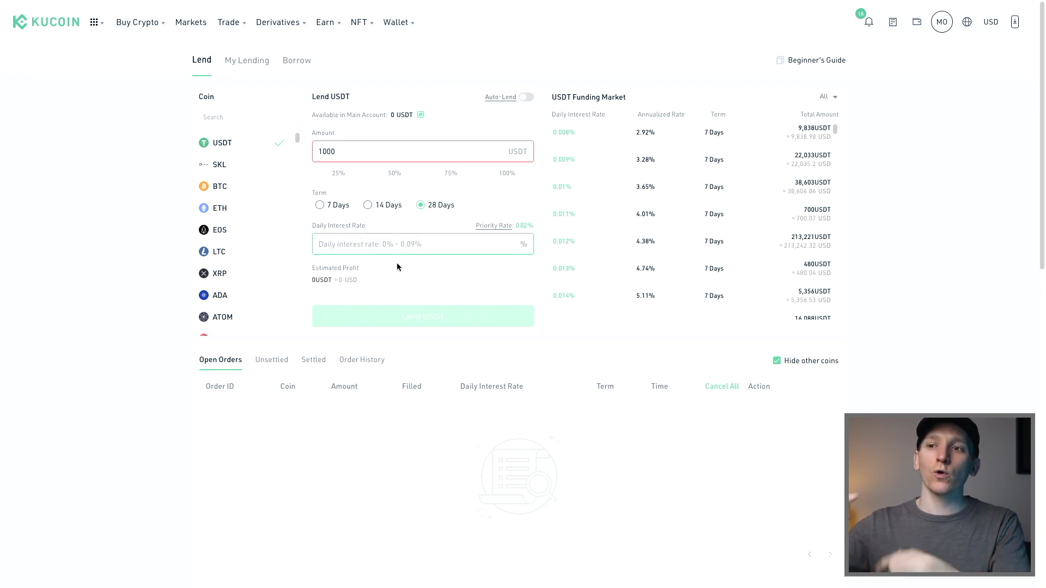
pyautogui.click(526, 97)
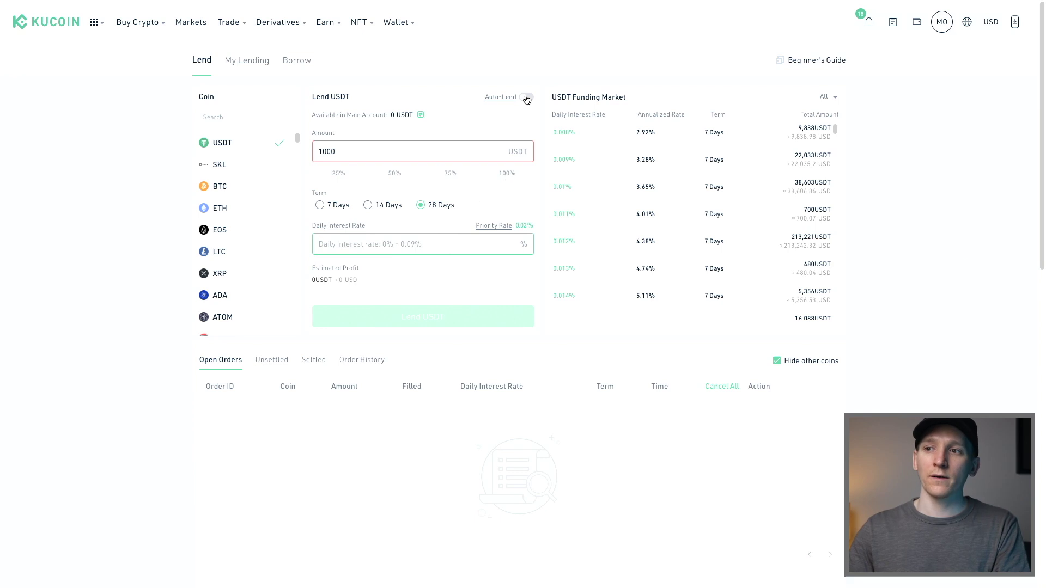